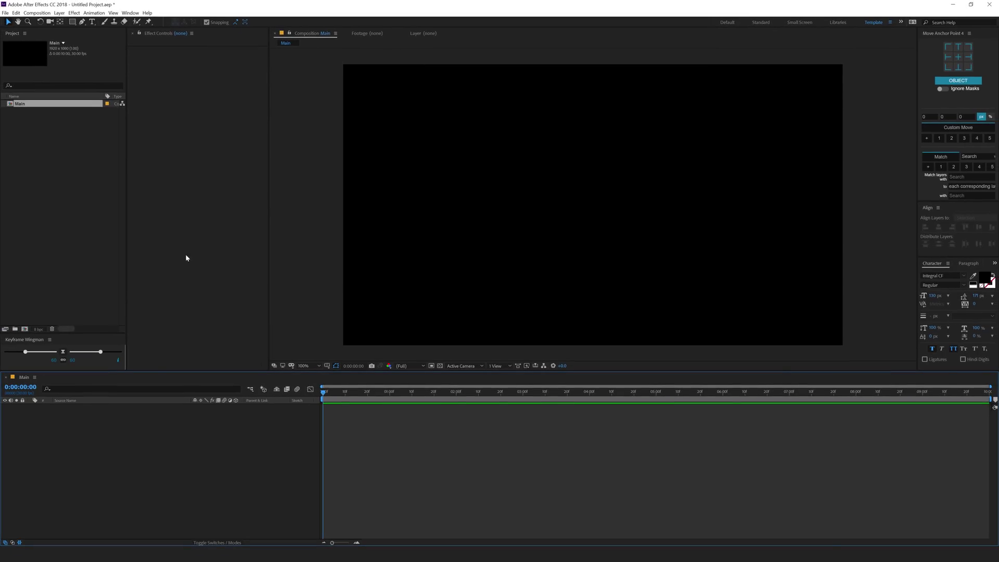
Create a new composition named F_01 at 1080 x 1080 px
{"action": "left_click", "coordinate": [2, 336]}
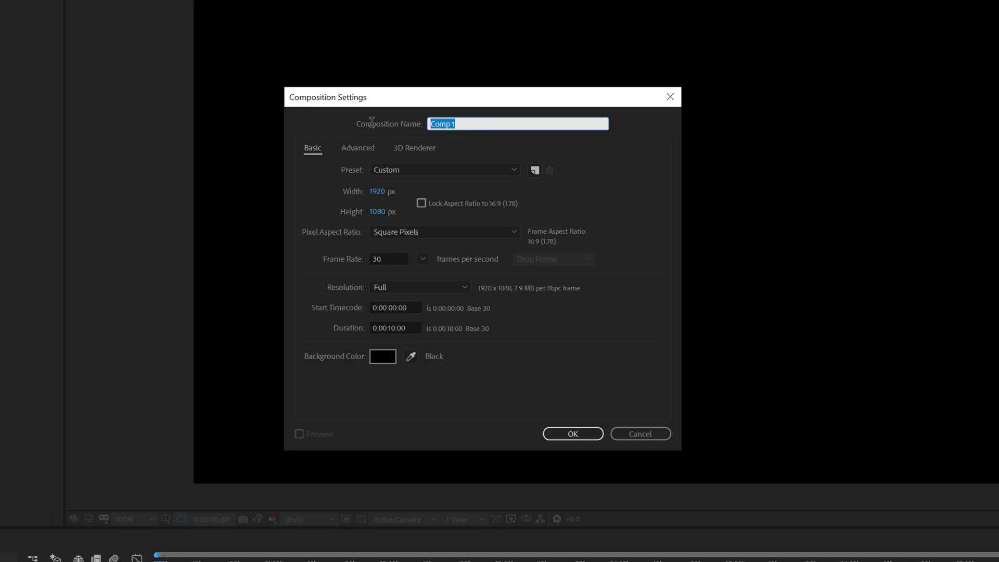
{"action": "type", "text": "F_01"}
{"action": "left_click", "coordinate": [377, 191]}
{"action": "type", "text": "1080"}
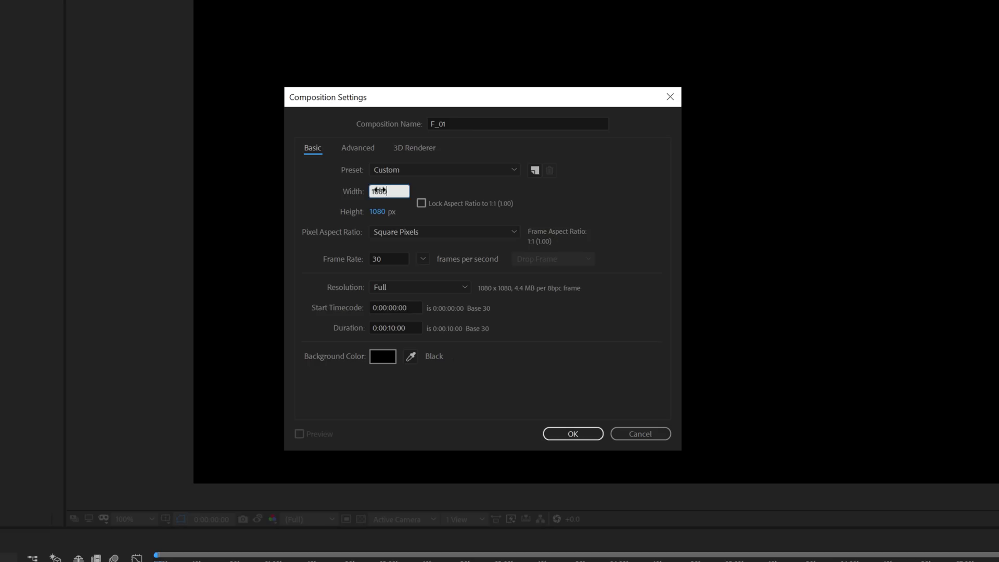
{"action": "left_click", "coordinate": [574, 435]}
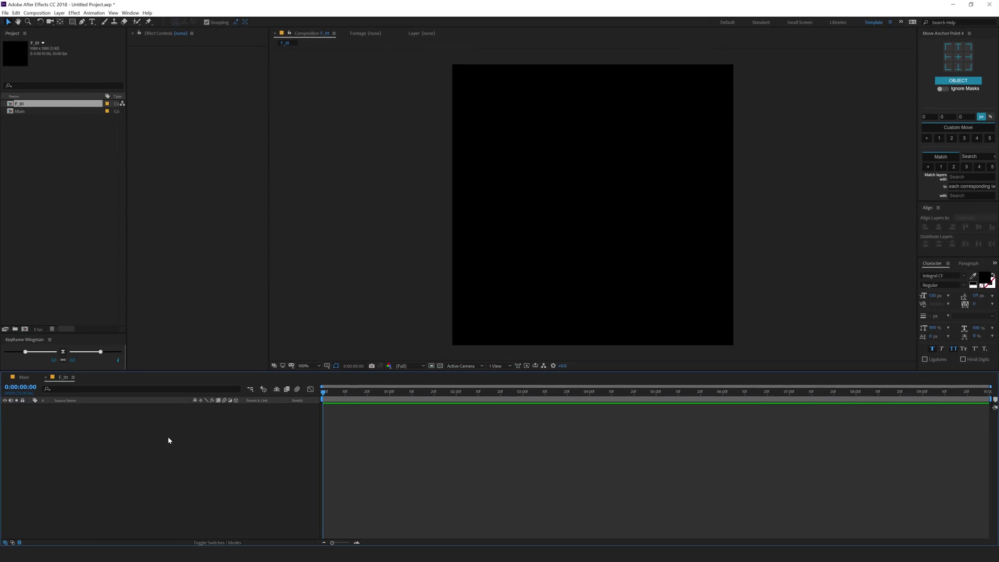
Add a solid layer named BG with the colour 080808 to the F_01 composition
{"action": "key", "text": "ctrl+y"}
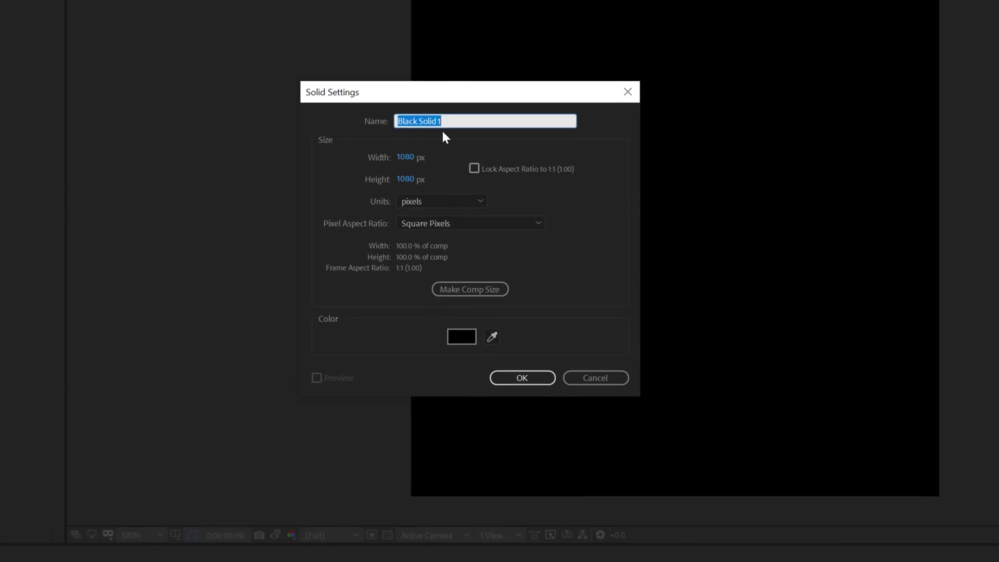
{"action": "type", "text": "BG"}
{"action": "left_click", "coordinate": [462, 336]}
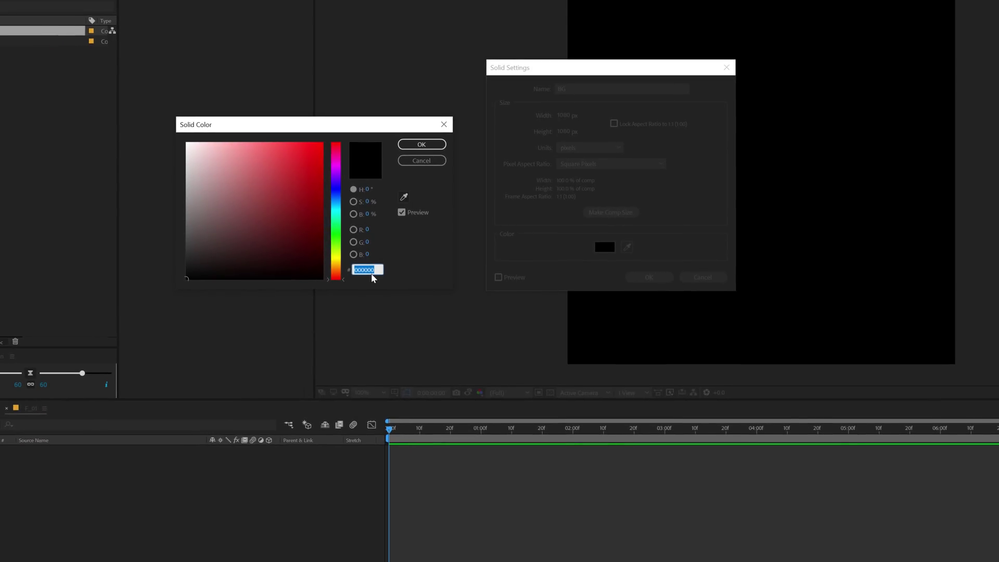
{"action": "type", "text": "080808"}
{"action": "left_click", "coordinate": [423, 144]}
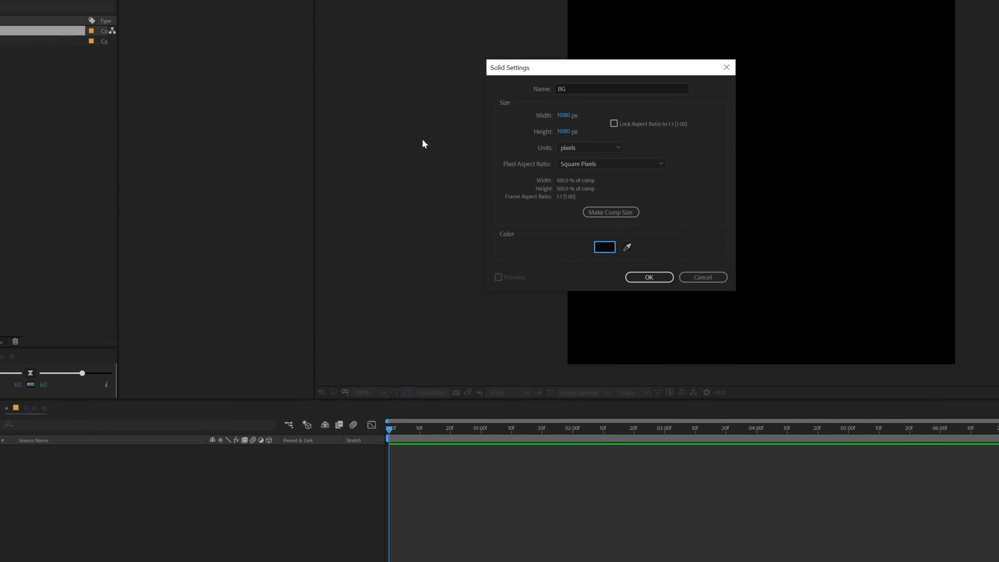
{"action": "left_click", "coordinate": [640, 277]}
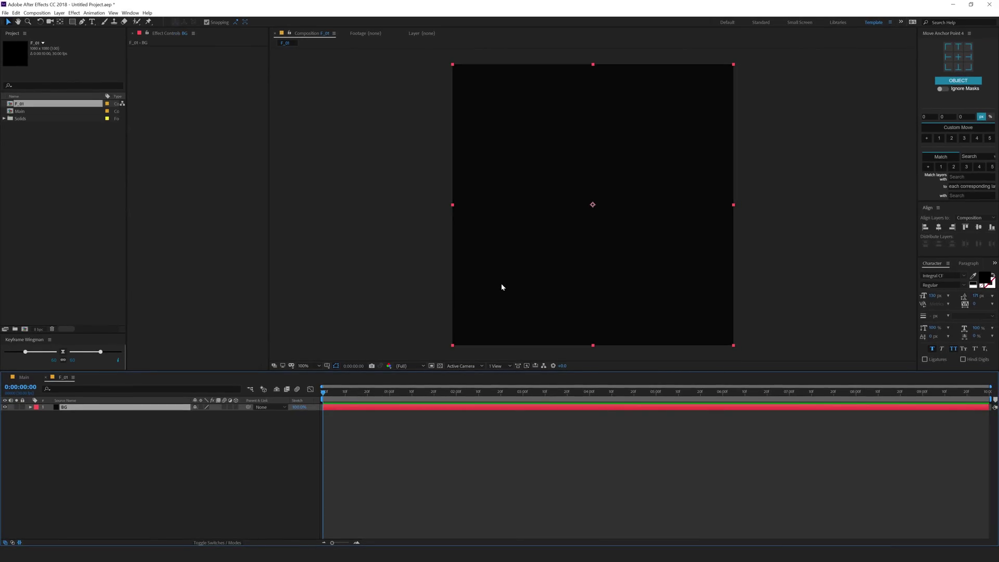
Add a text layer reading "EAT" near the middle of the frame
{"action": "left_click", "coordinate": [144, 441]}
{"action": "left_click", "coordinate": [92, 22]}
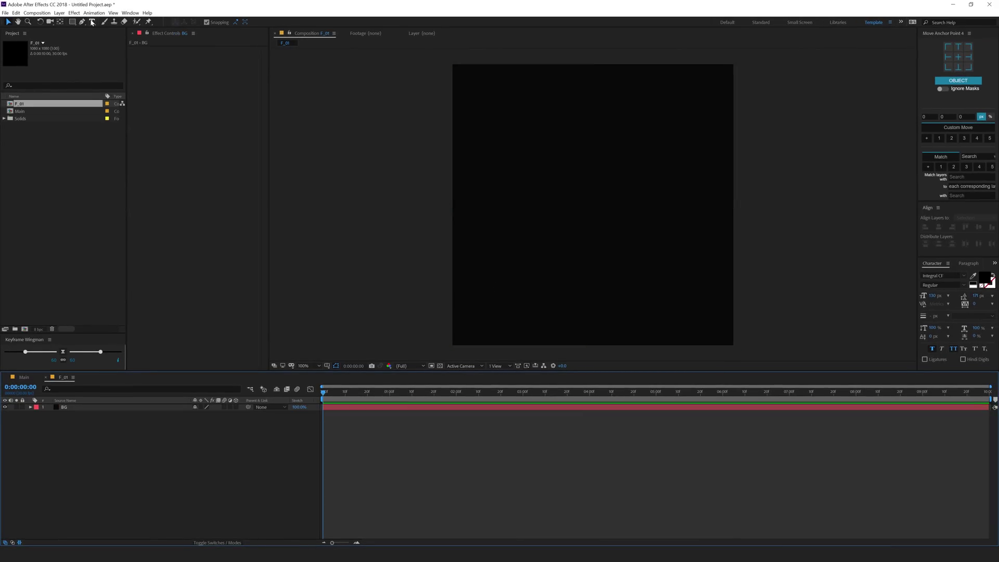
{"action": "left_click", "coordinate": [544, 211]}
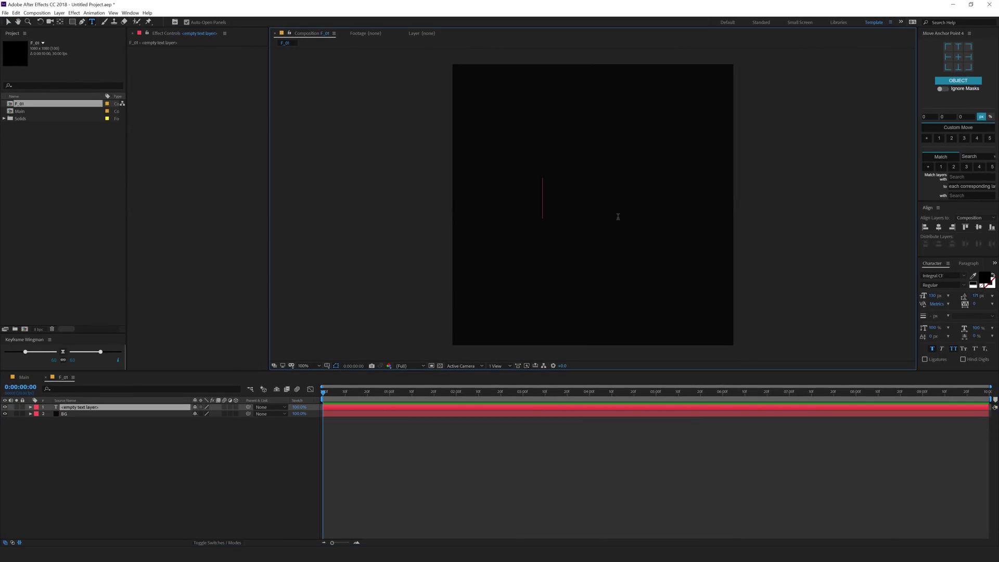
{"action": "type", "text": "EAT"}
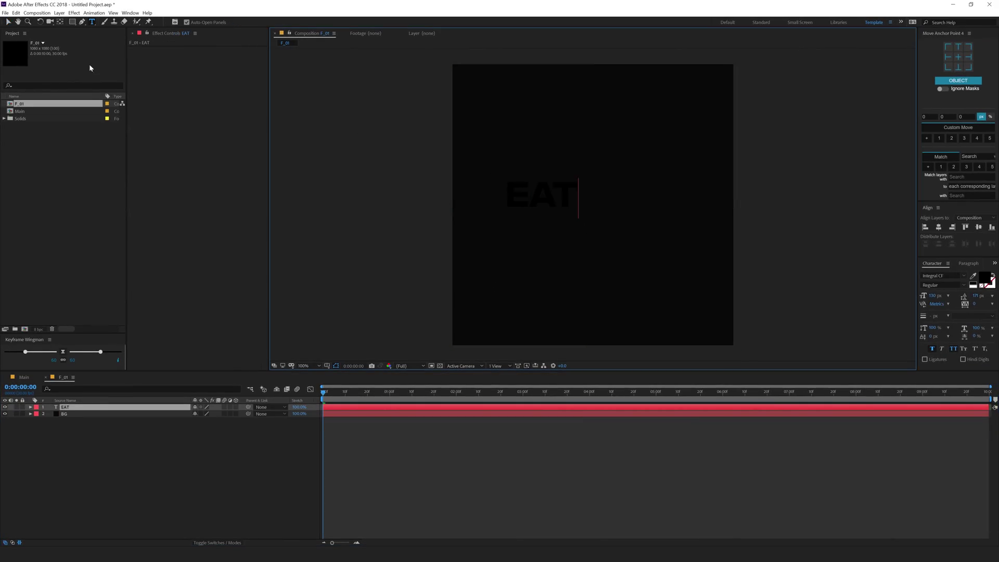
{"action": "left_click", "coordinate": [8, 22]}
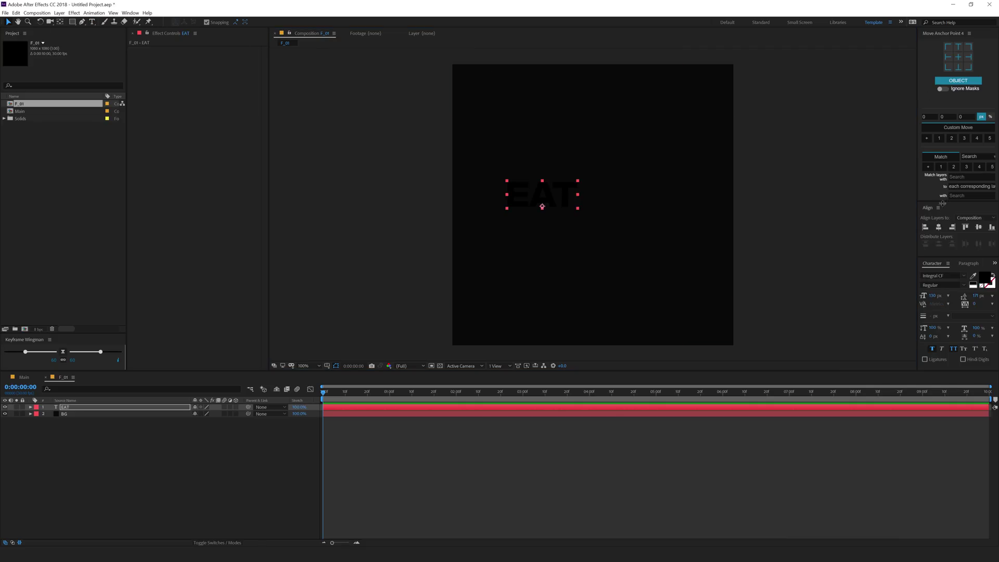
Centre the EAT text horizontally and vertically in the composition
{"action": "left_click", "coordinate": [939, 229]}
{"action": "left_click", "coordinate": [978, 227]}
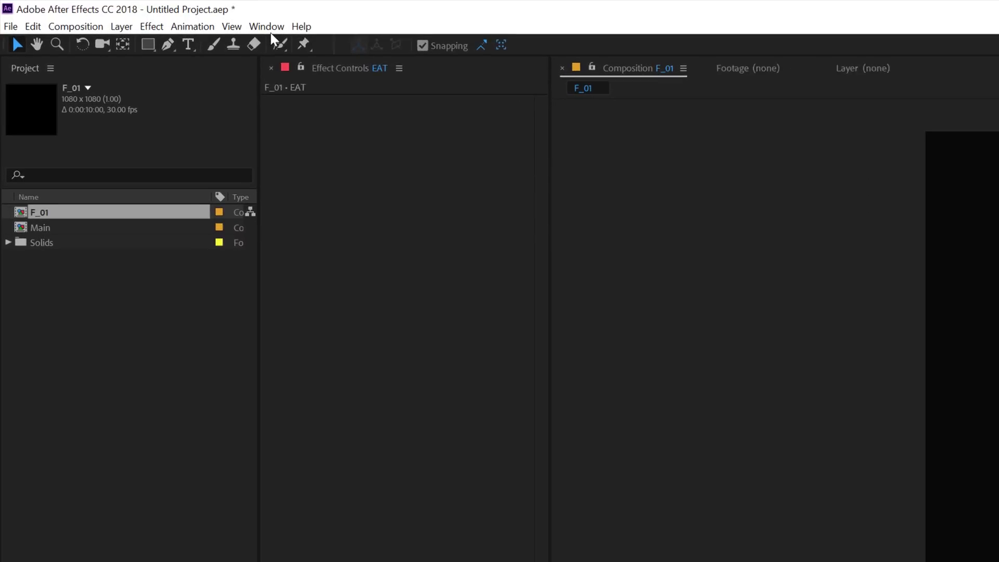
{"action": "left_click", "coordinate": [268, 27]}
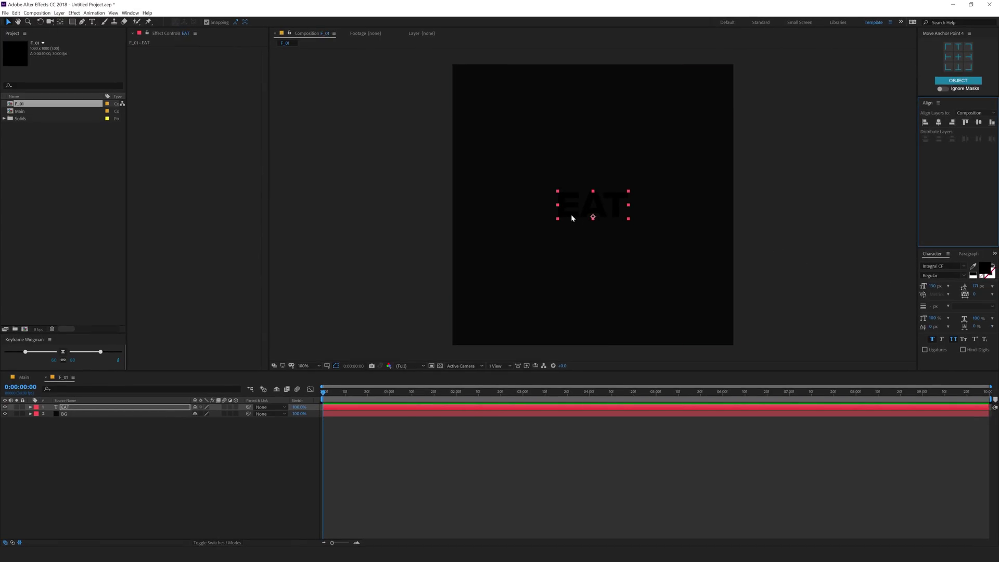
Set the fill colour of the EAT text to white, FFFFFF
{"action": "left_click", "coordinate": [985, 268]}
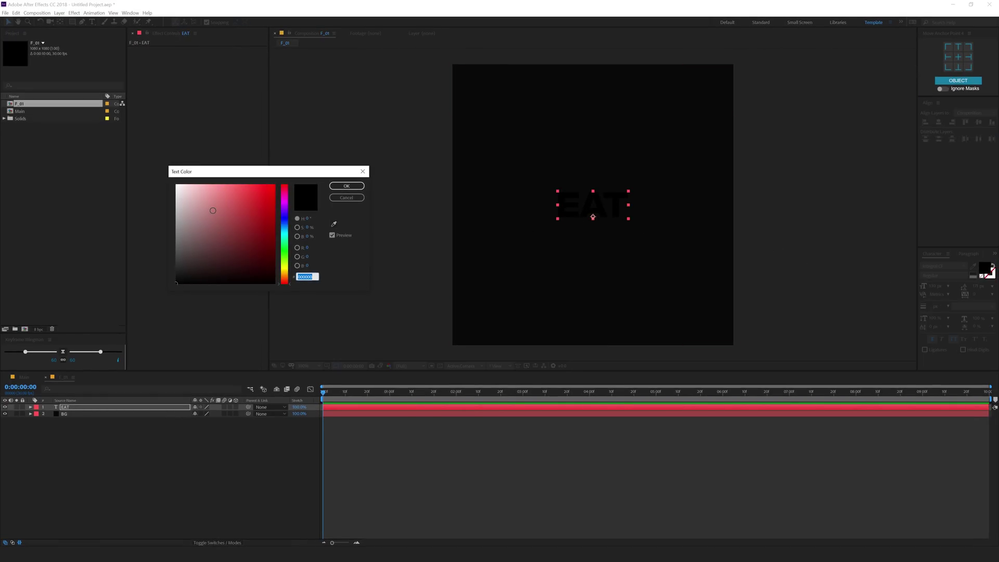
{"action": "type", "text": "FFFFFF"}
{"action": "left_click", "coordinate": [344, 190]}
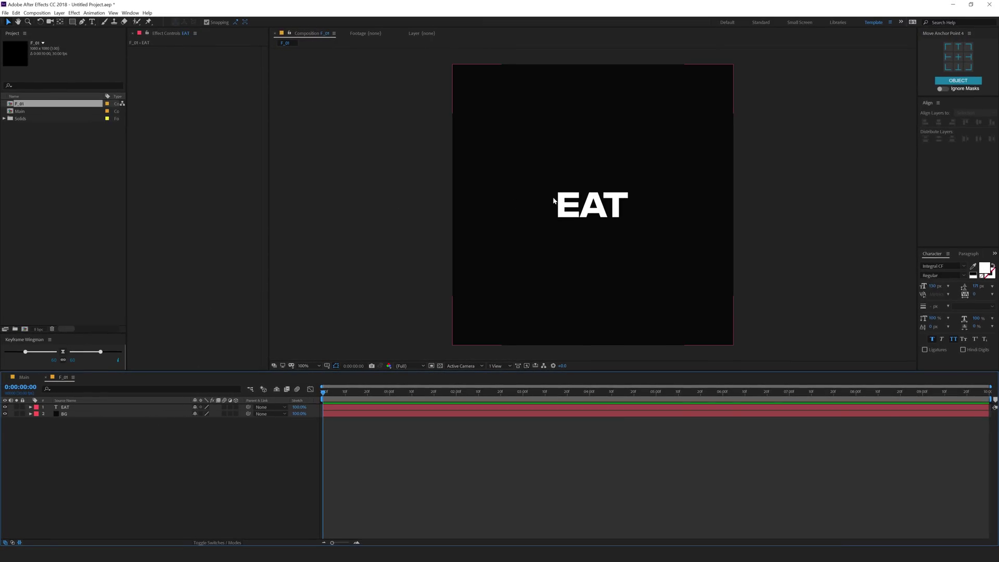
Duplicate the EAT text, place the copy near the frame's upper-left corner and change its wording to "TYPOGRAPHY"
{"action": "left_click", "coordinate": [575, 193]}
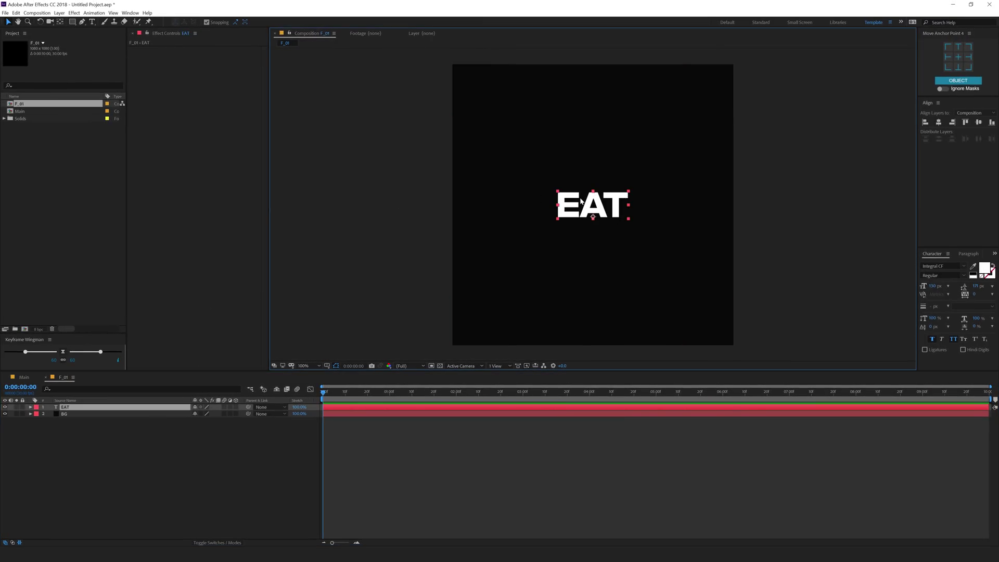
{"action": "key", "text": "ctrl+d"}
{"action": "left_click_drag", "start_coordinate": [588, 203], "coordinate": [505, 99]}
{"action": "double_click", "coordinate": [508, 101]}
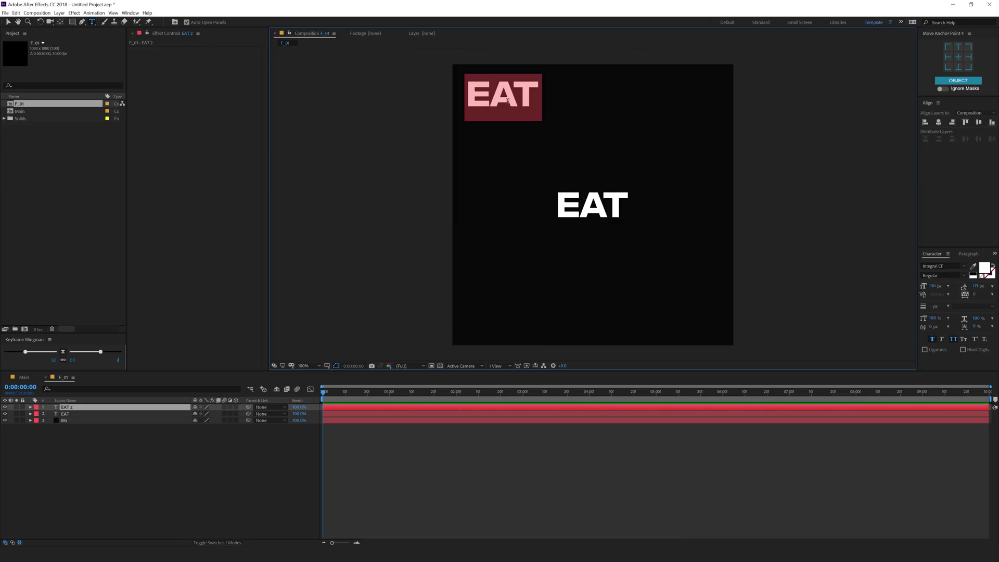
{"action": "type", "text": "TYPOGR"}
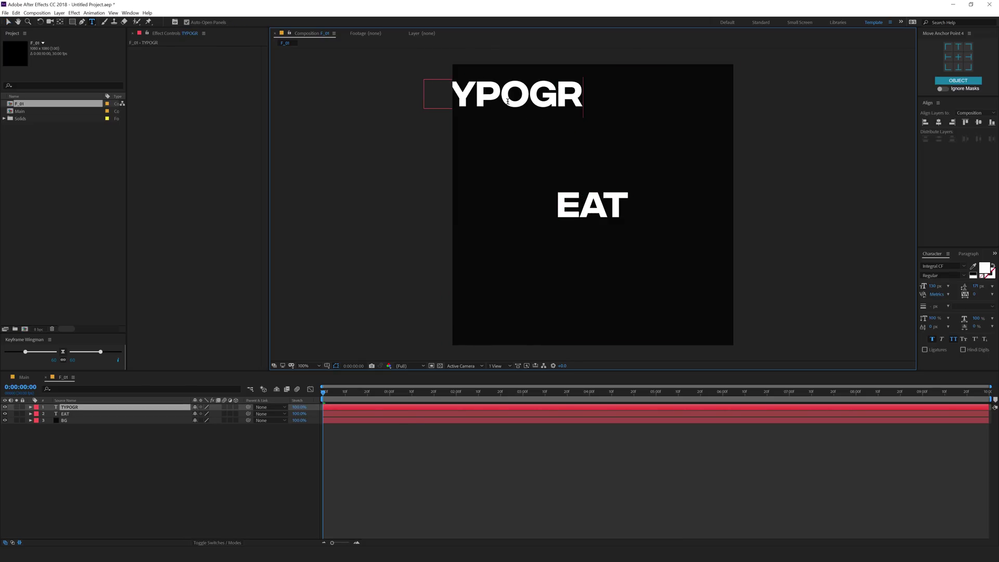
{"action": "type", "text": "APHY"}
{"action": "left_click", "coordinate": [8, 22]}
Set the TYPOGRAPHY text's font size to 30 px and move it closer to the frame's upper-left corner
{"action": "left_click", "coordinate": [935, 286]}
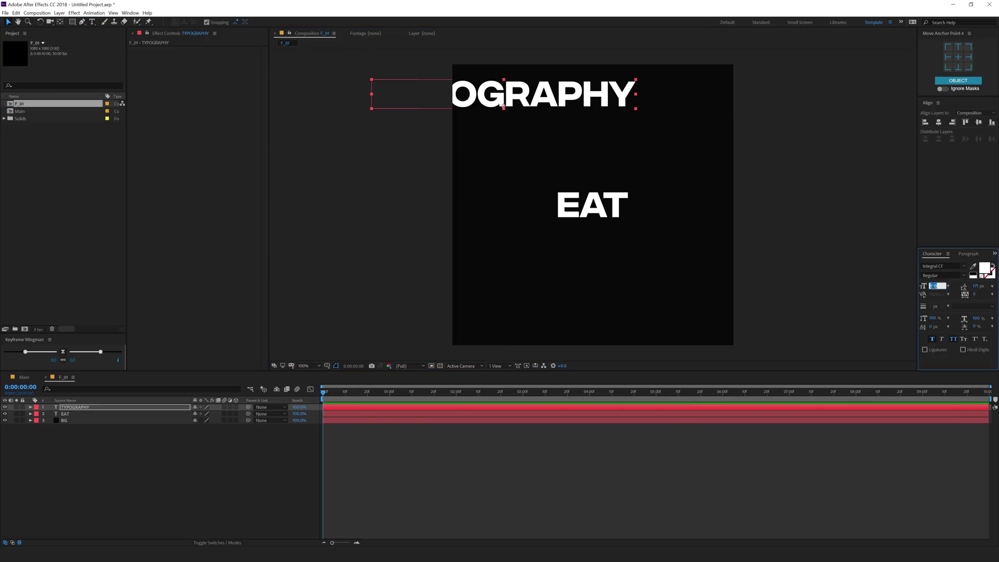
{"action": "type", "text": "30"}
{"action": "key", "text": "Return"}
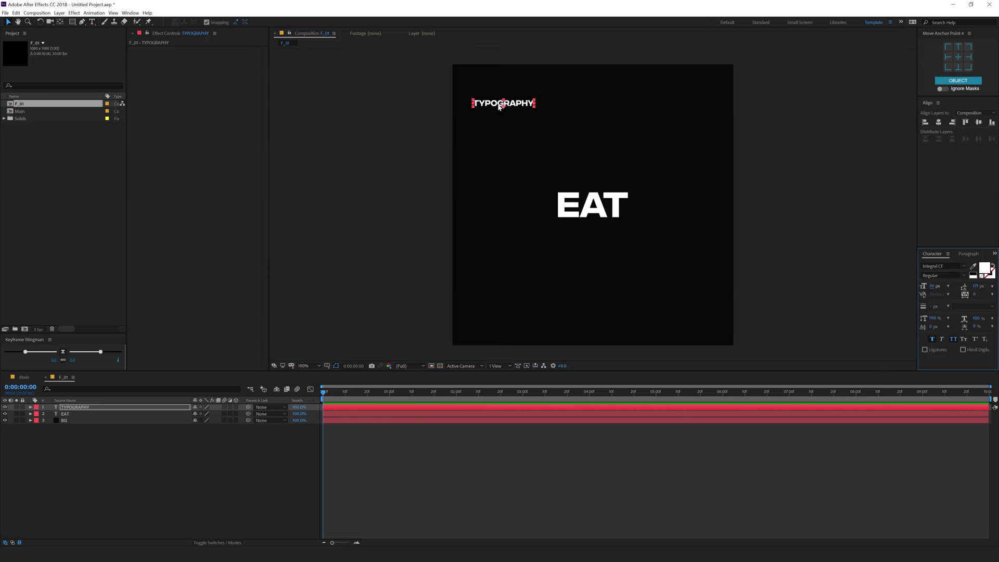
{"action": "left_click_drag", "start_coordinate": [497, 106], "coordinate": [490, 86]}
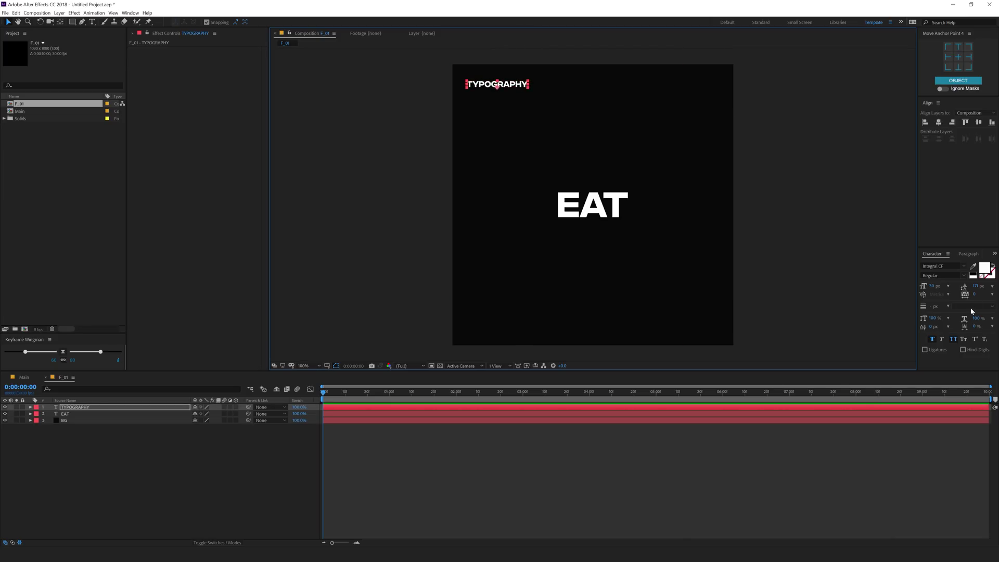
Set the TYPOGRAPHY text's tracking to about 224 and left-align it in the frame's upper-left corner
{"action": "left_click_drag", "start_coordinate": [974, 294], "coordinate": [995, 294]}
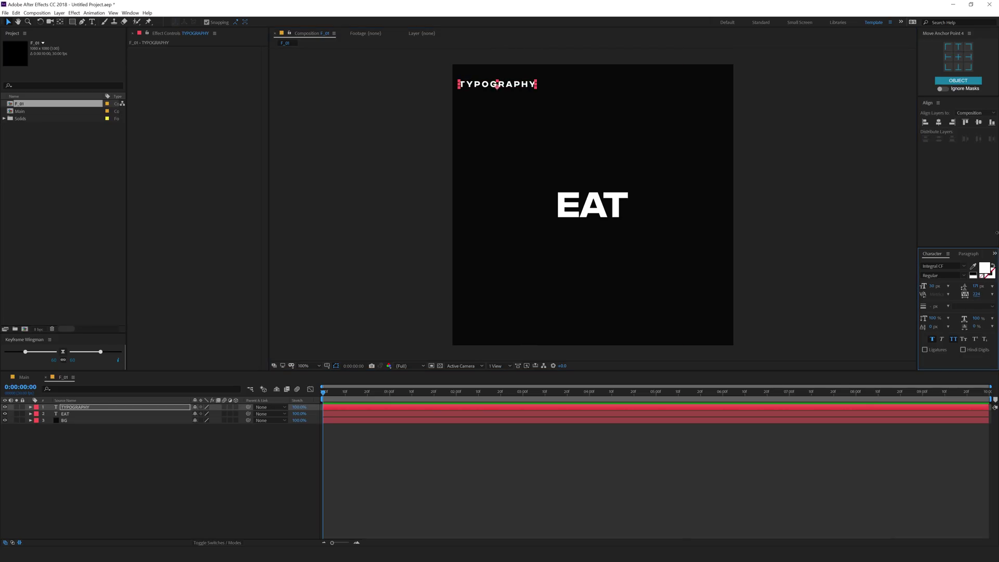
{"action": "left_click", "coordinate": [969, 254]}
{"action": "left_click", "coordinate": [925, 264]}
{"action": "left_click", "coordinate": [492, 79]}
{"action": "left_click_drag", "start_coordinate": [491, 80], "coordinate": [468, 81]}
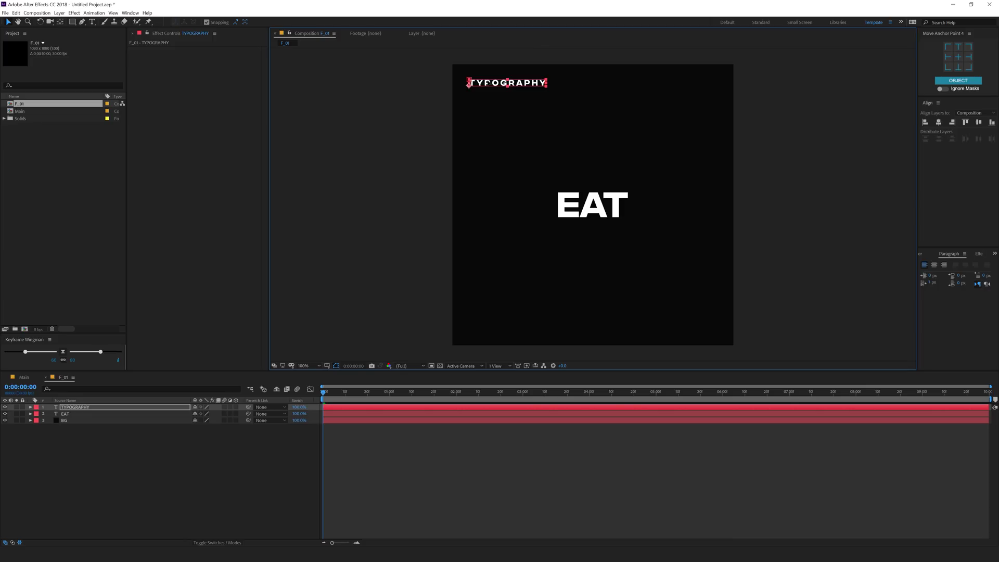
{"action": "left_click", "coordinate": [158, 469]}
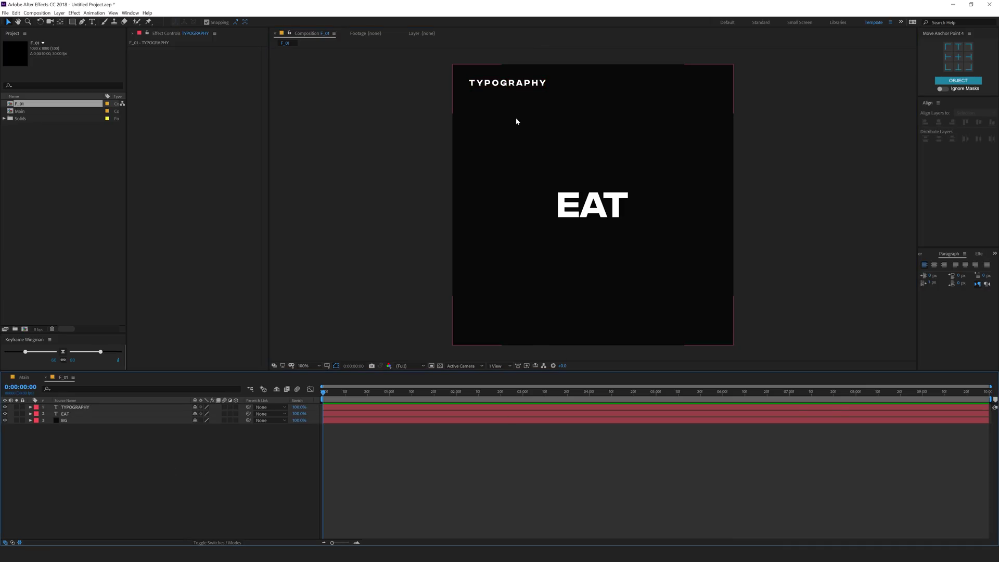
Show the title/action safe guides and place TYPOGRAPHY at the upper-left corner of the outer safe margin
{"action": "left_click", "coordinate": [327, 366]}
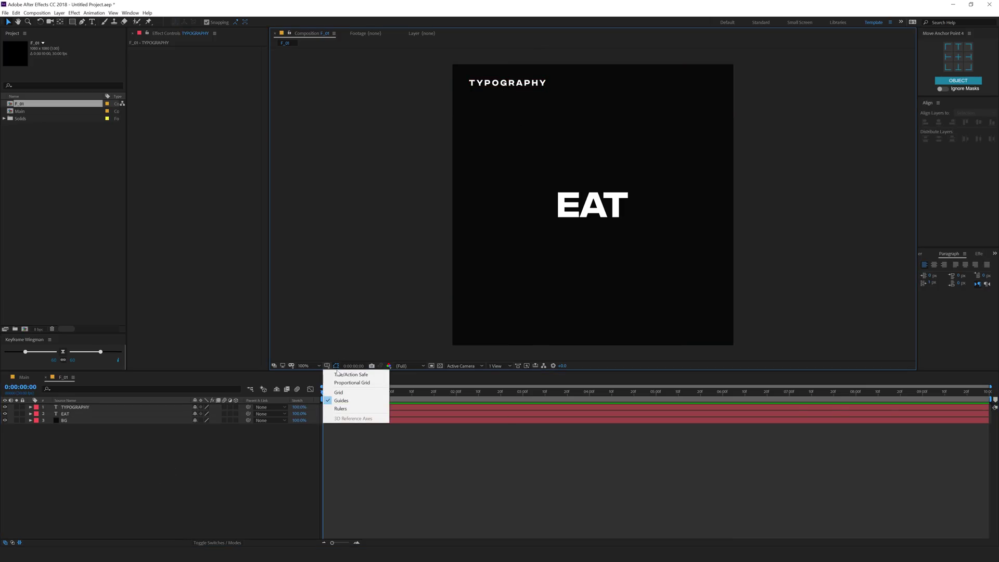
{"action": "left_click", "coordinate": [346, 373]}
{"action": "key", "text": "period"}
{"action": "left_click_drag", "start_coordinate": [430, 93], "coordinate": [523, 276]}
{"action": "left_click", "coordinate": [460, 144]}
{"action": "left_click_drag", "start_coordinate": [459, 145], "coordinate": [458, 144]}
{"action": "key", "text": "comma"}
{"action": "left_click_drag", "start_coordinate": [571, 224], "coordinate": [485, 134]}
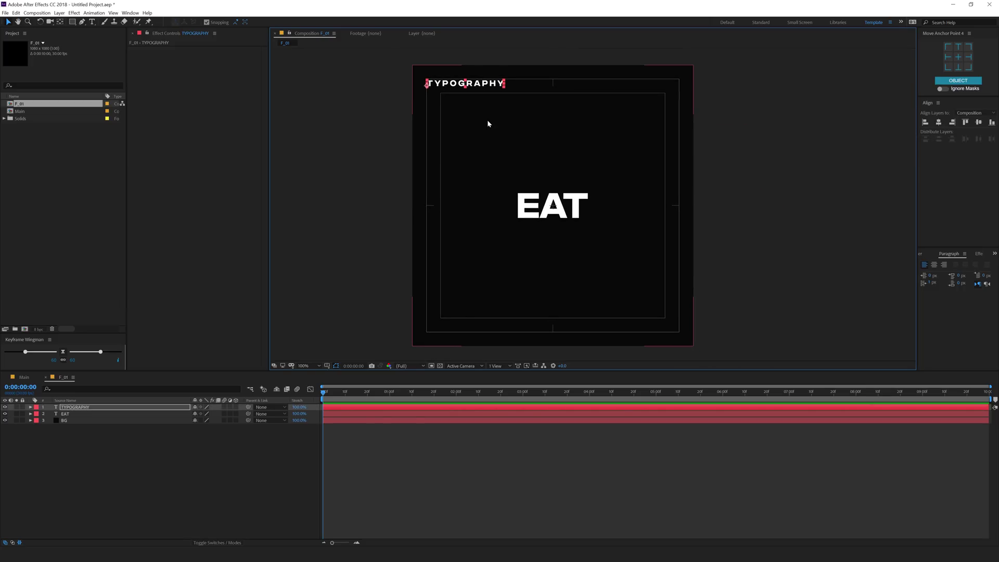
Duplicate TYPOGRAPHY to the frame's lower-left corner and change the copy to "In every case, good typography supports and reinforces the message."
{"action": "key", "text": "ctrl+d"}
{"action": "left_click_drag", "start_coordinate": [471, 84], "coordinate": [471, 329]}
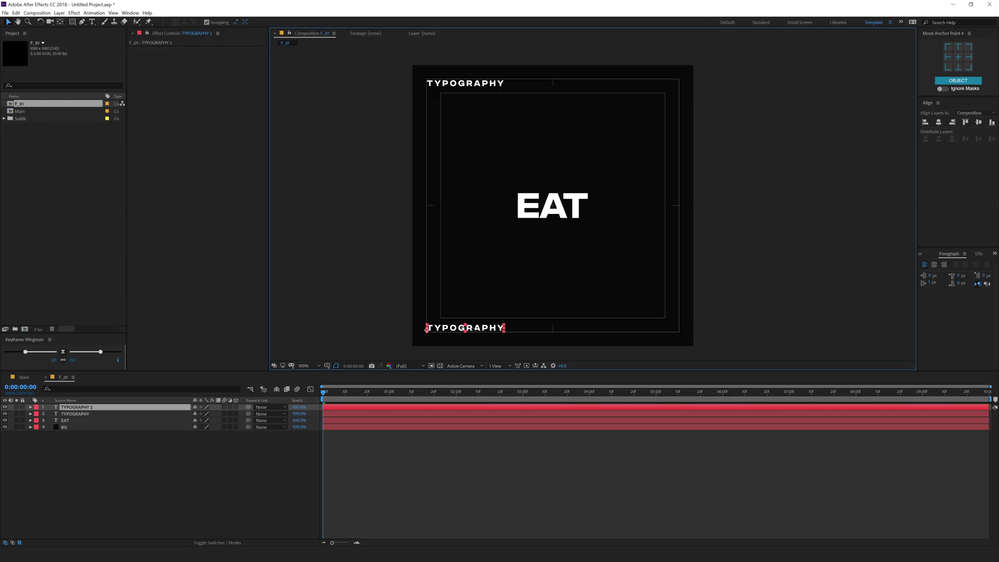
{"action": "key", "text": "Return"}
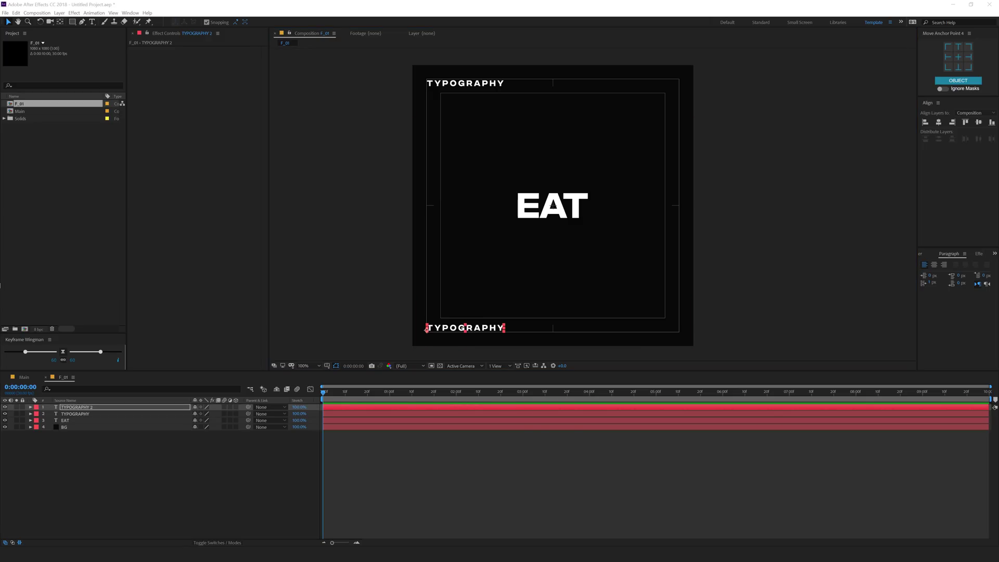
{"action": "double_click", "coordinate": [82, 409]}
{"action": "type", "text": "In every case, good typography supports and reinforces the message."}
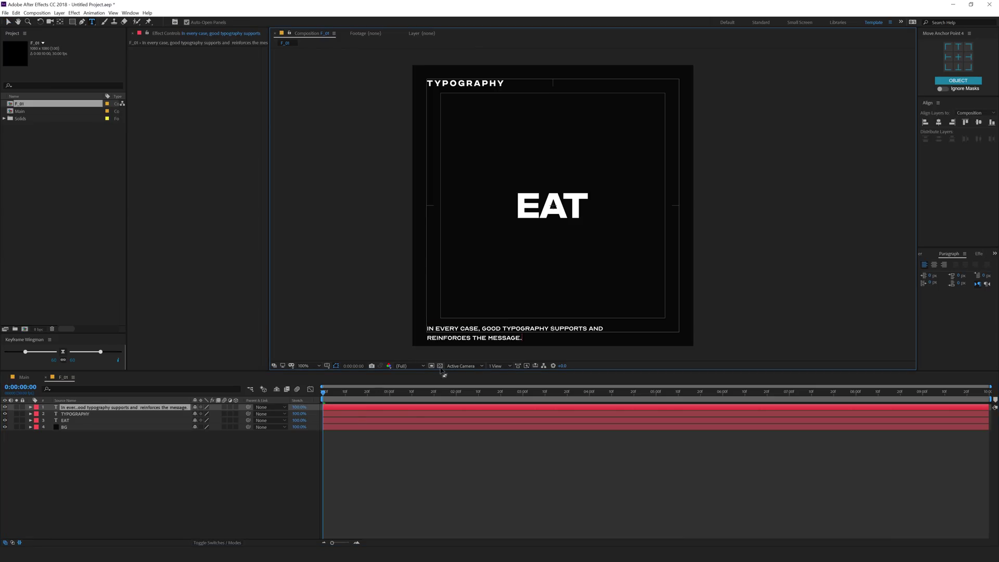
{"action": "left_click", "coordinate": [8, 22]}
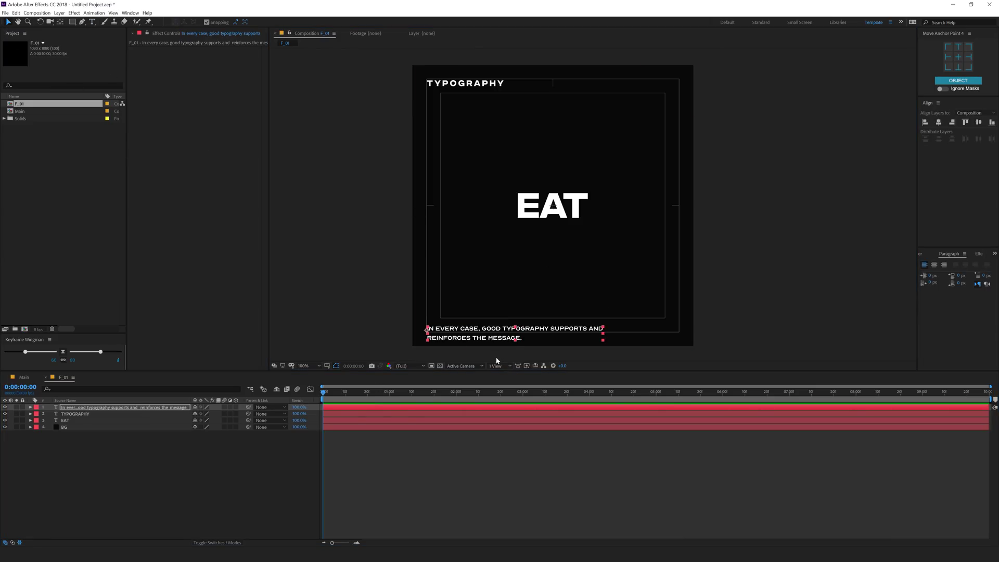
Move the two-line sentence up inside the outer safe margin and hide the safe guides
{"action": "left_click_drag", "start_coordinate": [442, 334], "coordinate": [441, 325]}
{"action": "left_click", "coordinate": [141, 487]}
{"action": "key", "text": "apostrophe"}
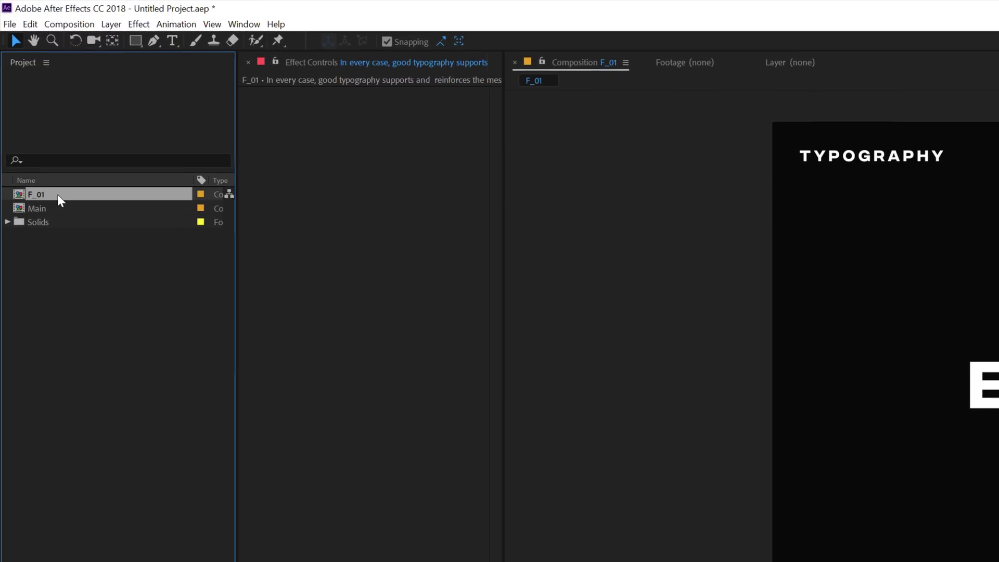
Duplicate the F_01 composition in the project and open the copy
{"action": "key", "text": "ctrl+d"}
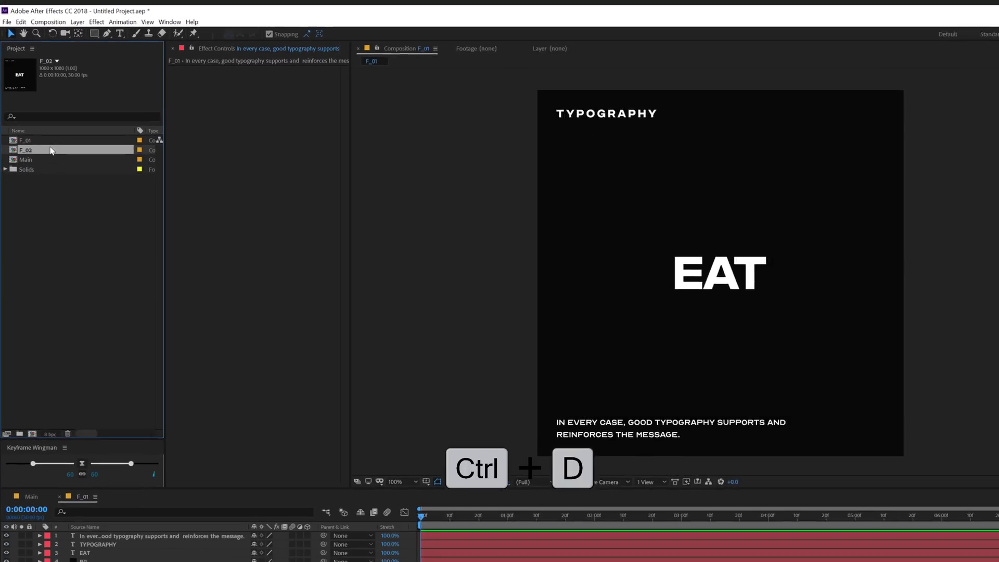
{"action": "double_click", "coordinate": [51, 150]}
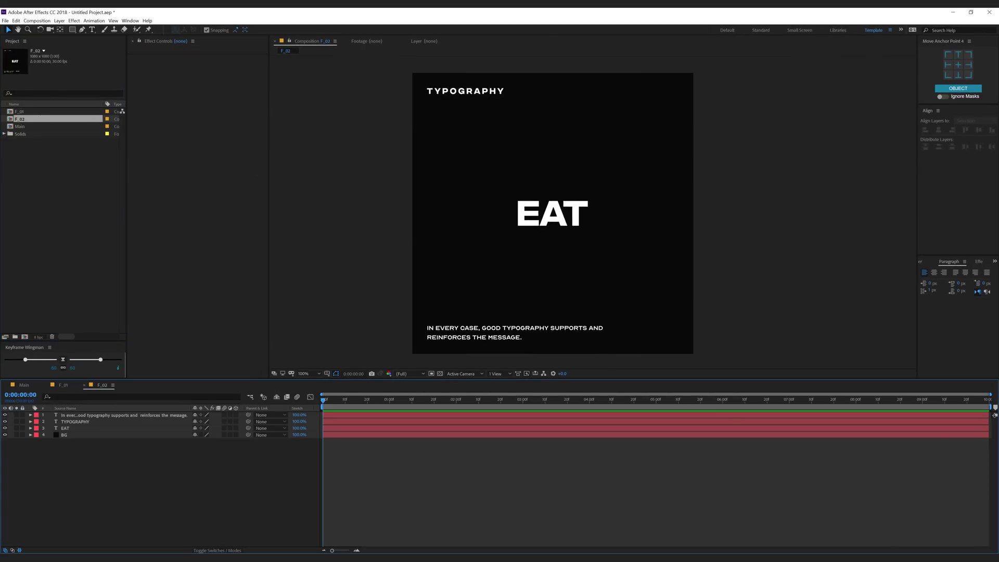
Replace the central word EAT with SLEEP in the F_02 composition
{"action": "left_click", "coordinate": [0, 294]}
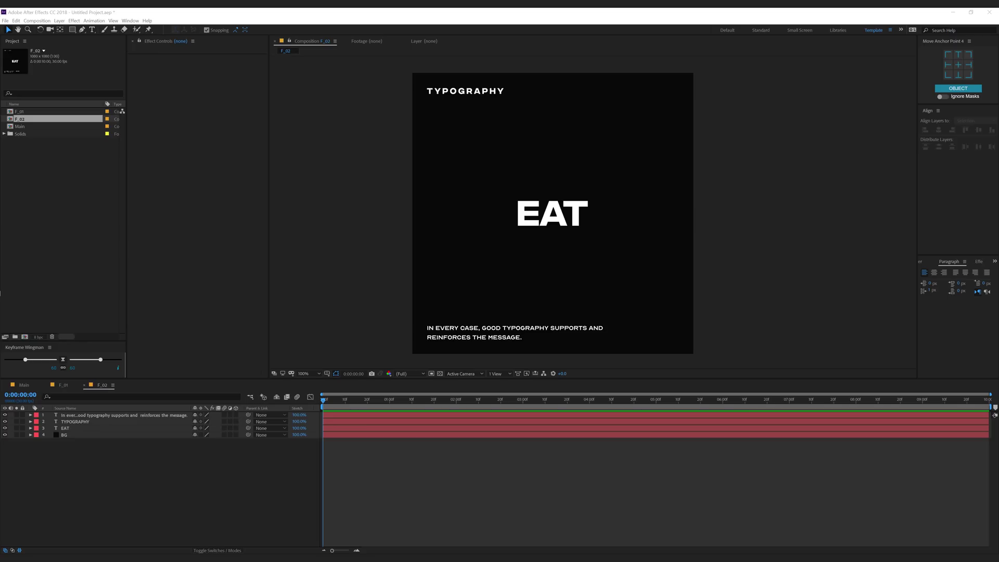
{"action": "left_click", "coordinate": [120, 509]}
{"action": "left_click", "coordinate": [66, 428]}
{"action": "double_click", "coordinate": [67, 428]}
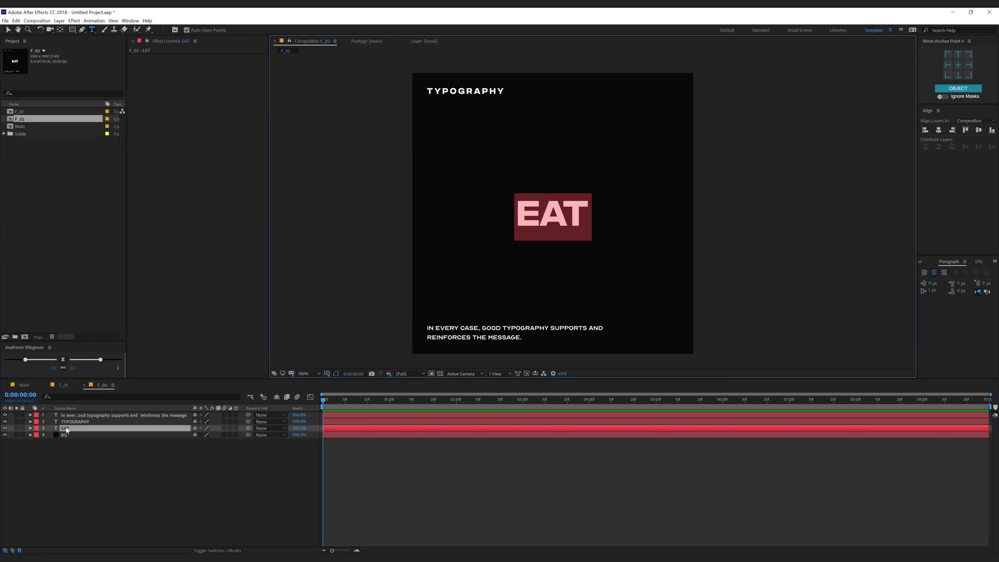
{"action": "type", "text": "SLEEP"}
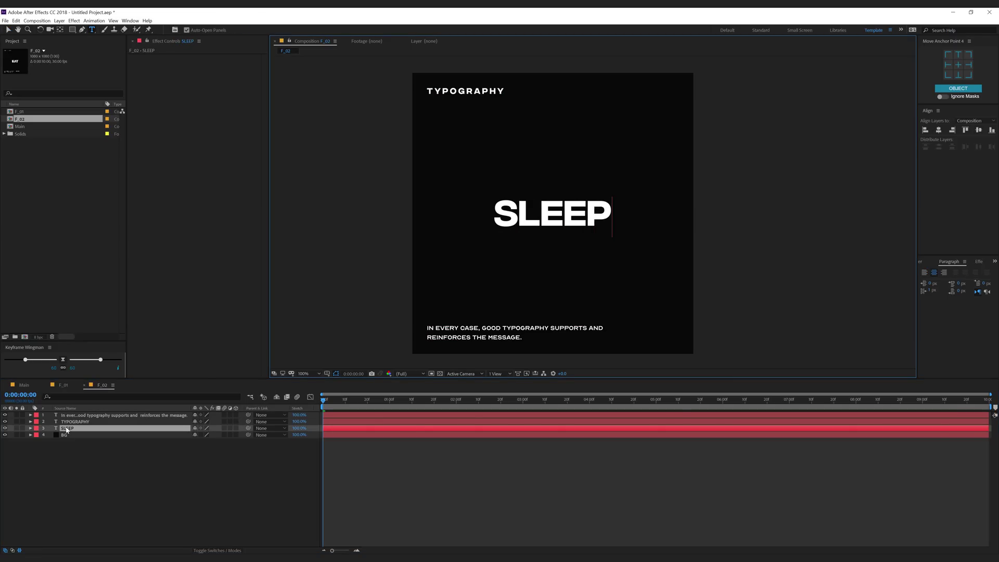
{"action": "left_click", "coordinate": [70, 470]}
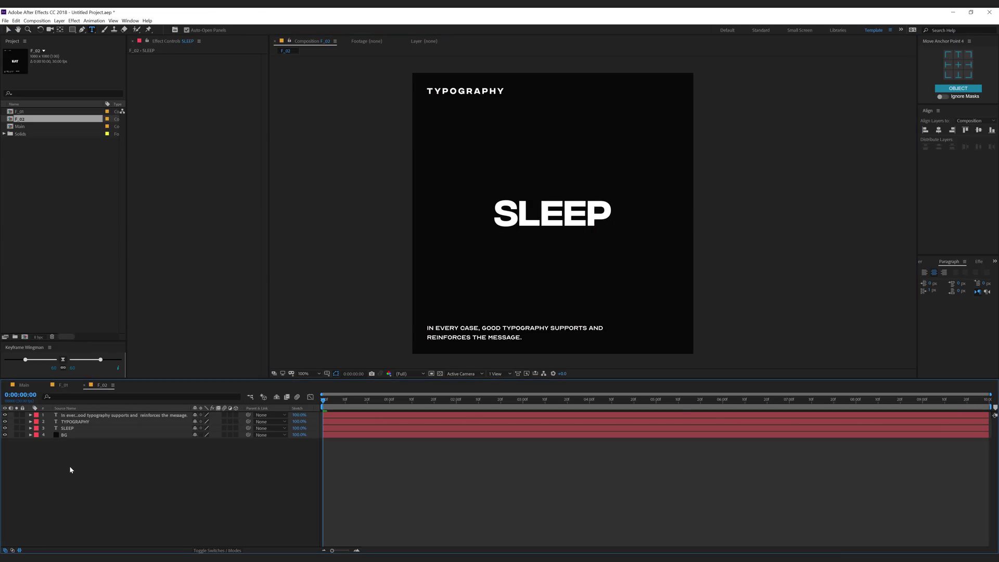
Duplicate the F_02 composition in the project and open the copy
{"action": "left_click", "coordinate": [27, 121]}
{"action": "key", "text": "ctrl+d"}
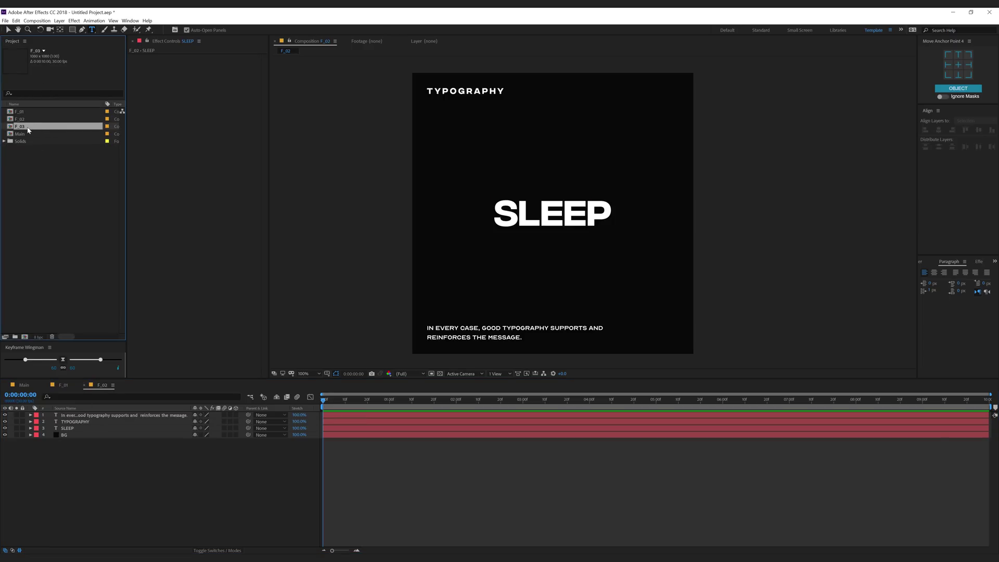
{"action": "double_click", "coordinate": [27, 129]}
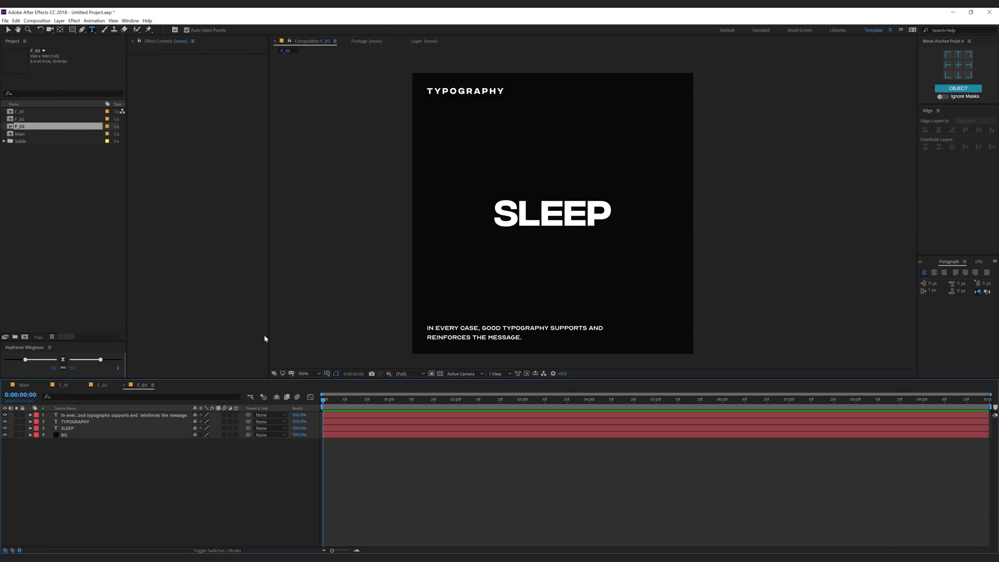
Replace the central word SLEEP with DESIGN in the F_03 composition
{"action": "key", "text": "v"}
{"action": "double_click", "coordinate": [71, 428]}
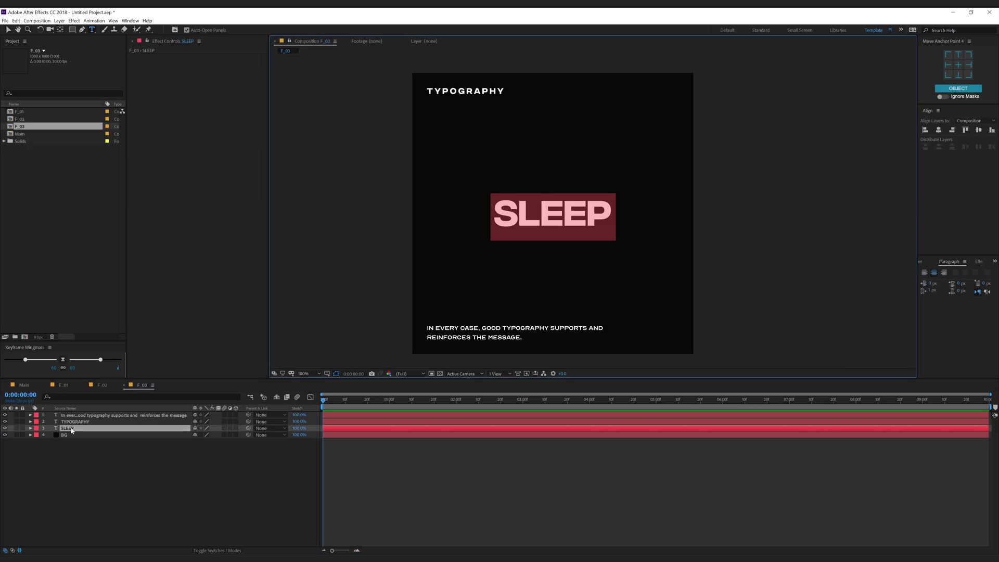
{"action": "type", "text": "DESIGN"}
{"action": "key", "text": "Escape"}
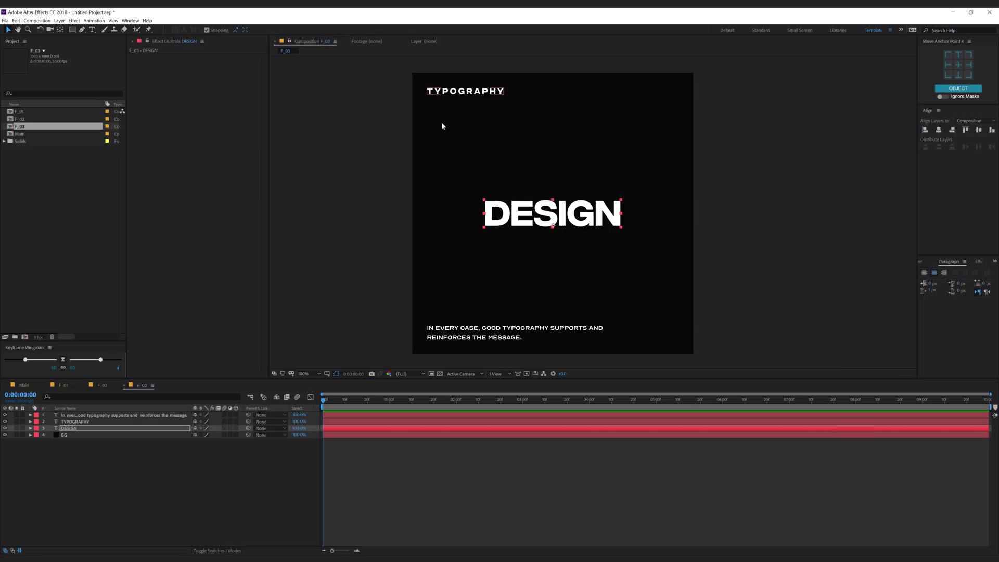
Delete the TYPOGRAPHY and two-line sentence text layers from the F_03 composition
{"action": "left_click", "coordinate": [76, 419]}
{"action": "left_click", "coordinate": [77, 415], "text": "shift"}
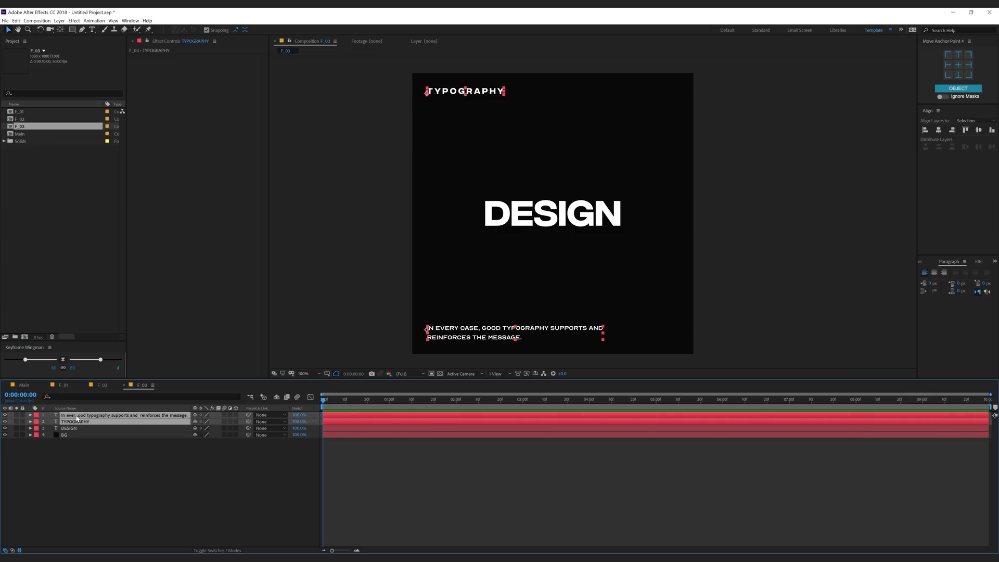
{"action": "key", "text": "Delete"}
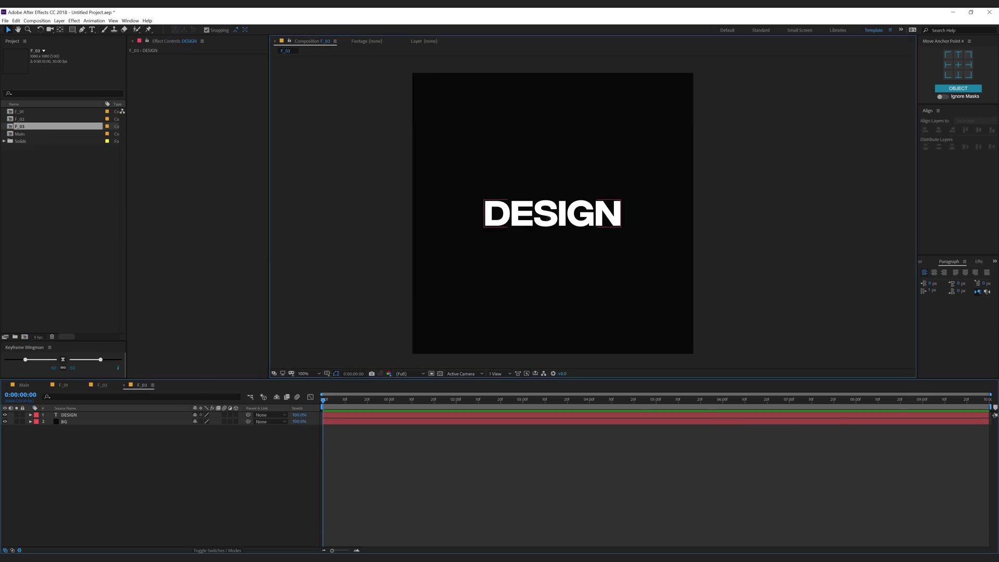
Set the fill colour of the DESIGN text to black
{"action": "left_click", "coordinate": [548, 217]}
{"action": "left_click", "coordinate": [921, 263]}
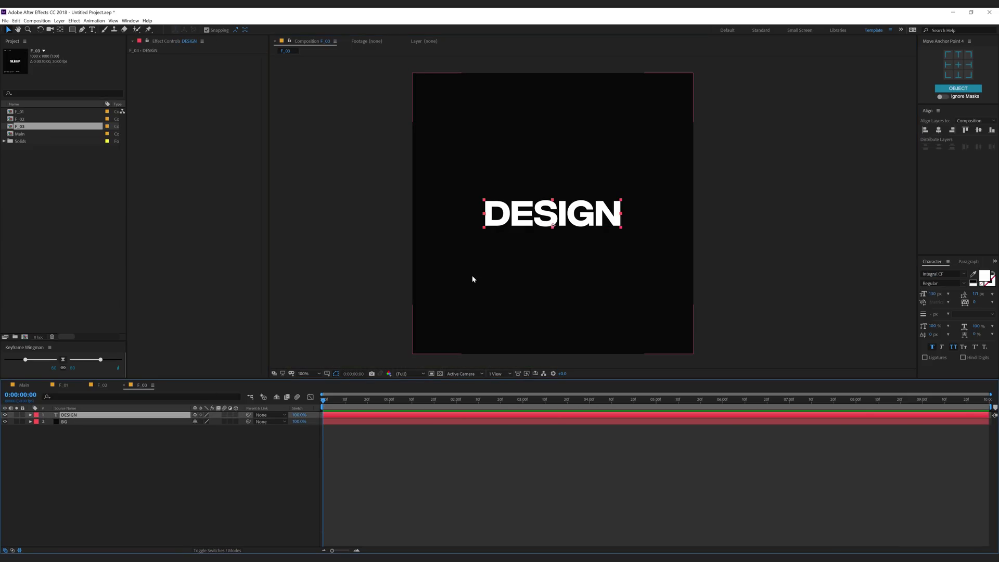
{"action": "left_click", "coordinate": [984, 279]}
{"action": "left_click_drag", "start_coordinate": [223, 255], "coordinate": [175, 293]}
{"action": "left_click", "coordinate": [344, 196]}
Find the Fill effect in Effects & Presets and apply it to the BG layer
{"action": "left_click", "coordinate": [70, 422]}
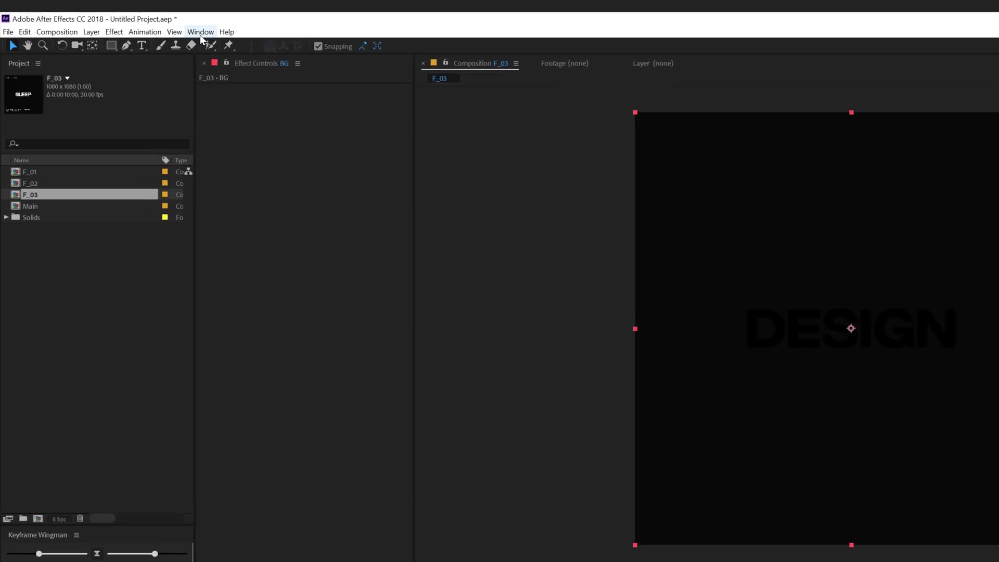
{"action": "left_click", "coordinate": [131, 21]}
{"action": "left_click", "coordinate": [263, 307]}
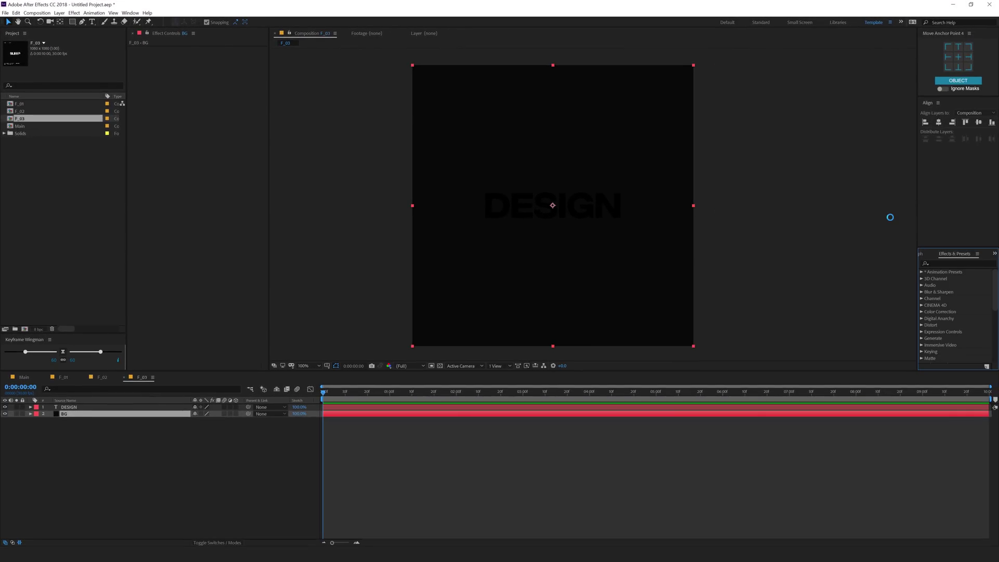
{"action": "left_click", "coordinate": [941, 265]}
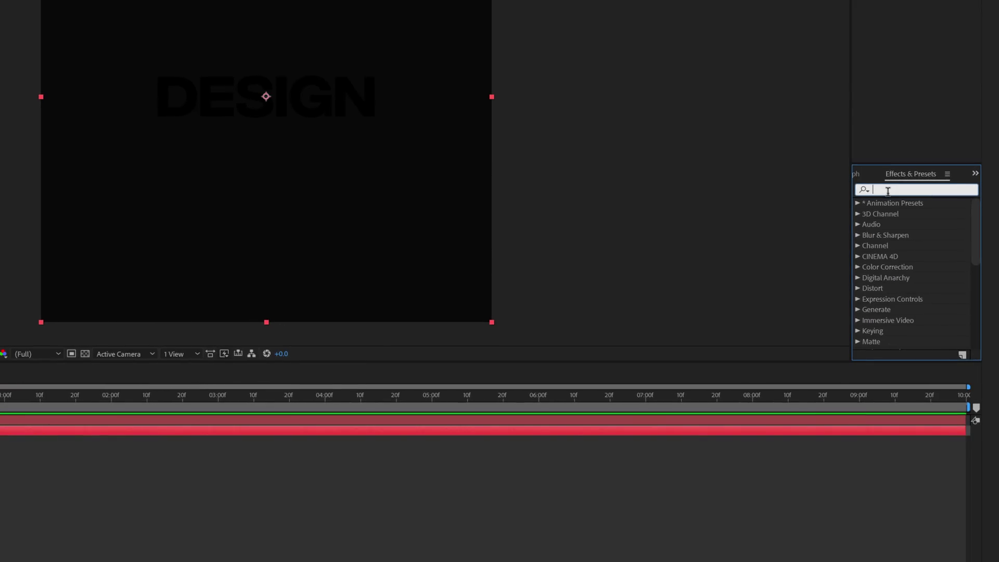
{"action": "type", "text": "fill"}
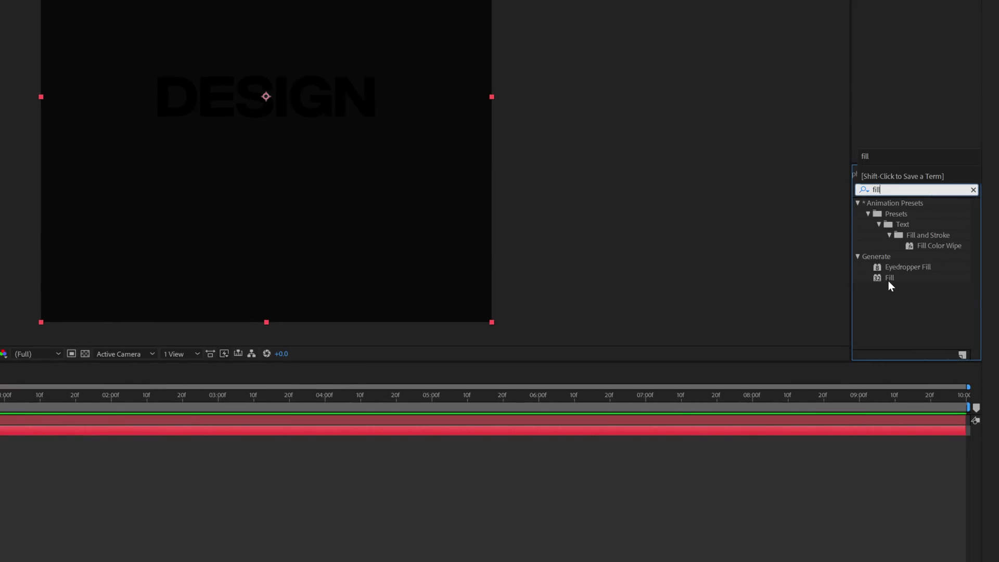
{"action": "double_click", "coordinate": [889, 278]}
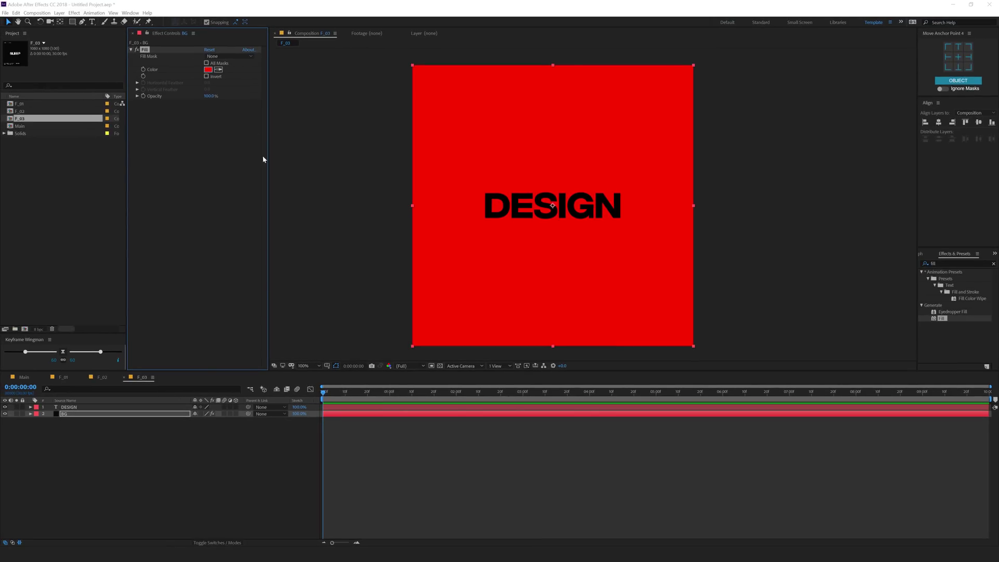
Set the BG layer's Fill effect colour to white
{"action": "left_click", "coordinate": [209, 69]}
{"action": "left_click", "coordinate": [179, 186]}
{"action": "left_click", "coordinate": [344, 187]}
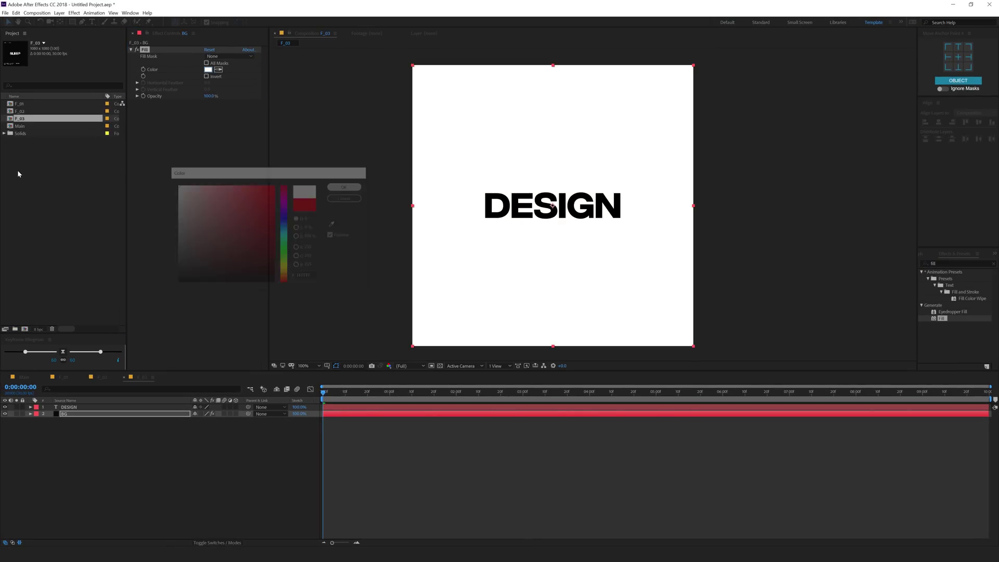
Duplicate the F_03 composition in the project and open the copy
{"action": "left_click", "coordinate": [24, 120]}
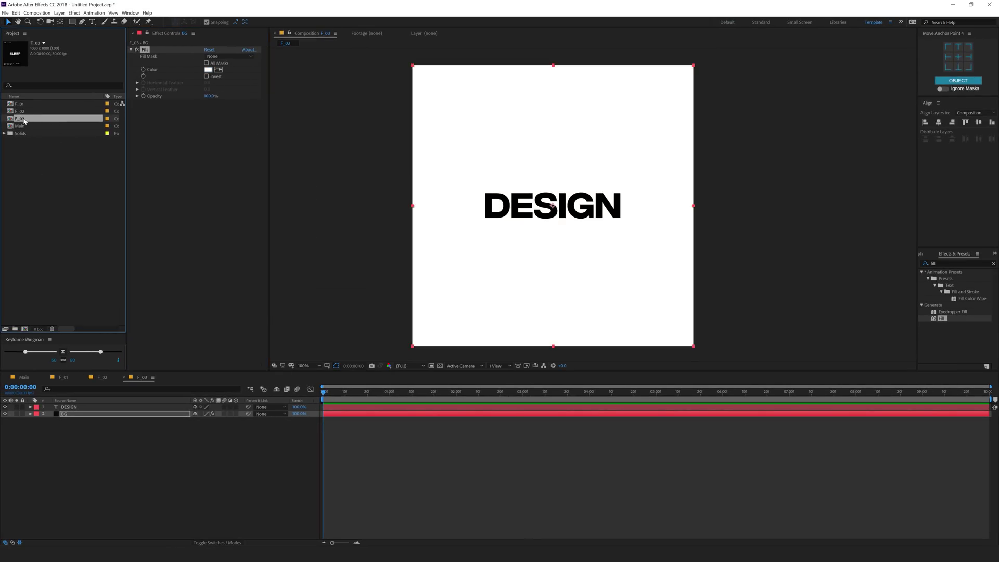
{"action": "key", "text": "ctrl+d"}
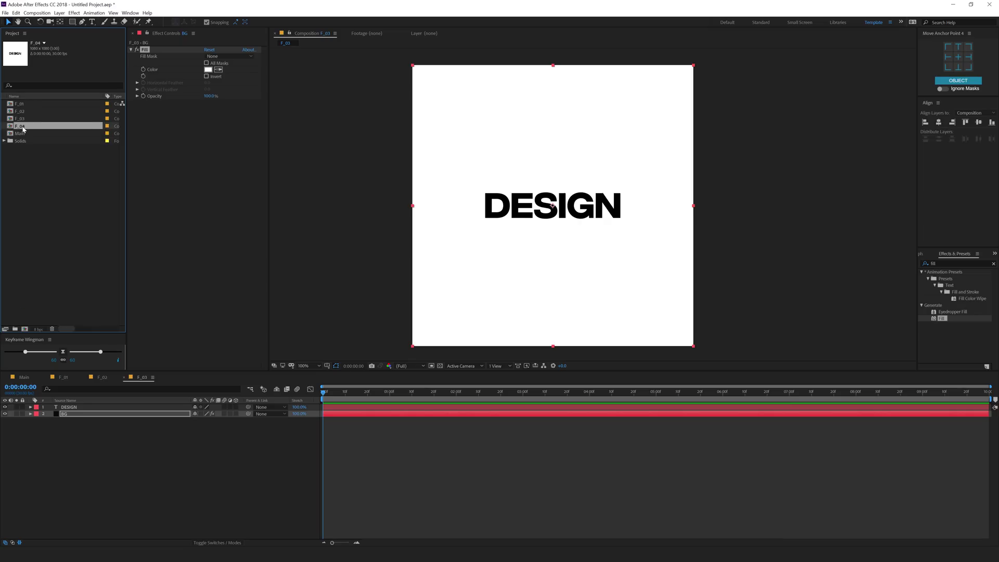
{"action": "double_click", "coordinate": [28, 129]}
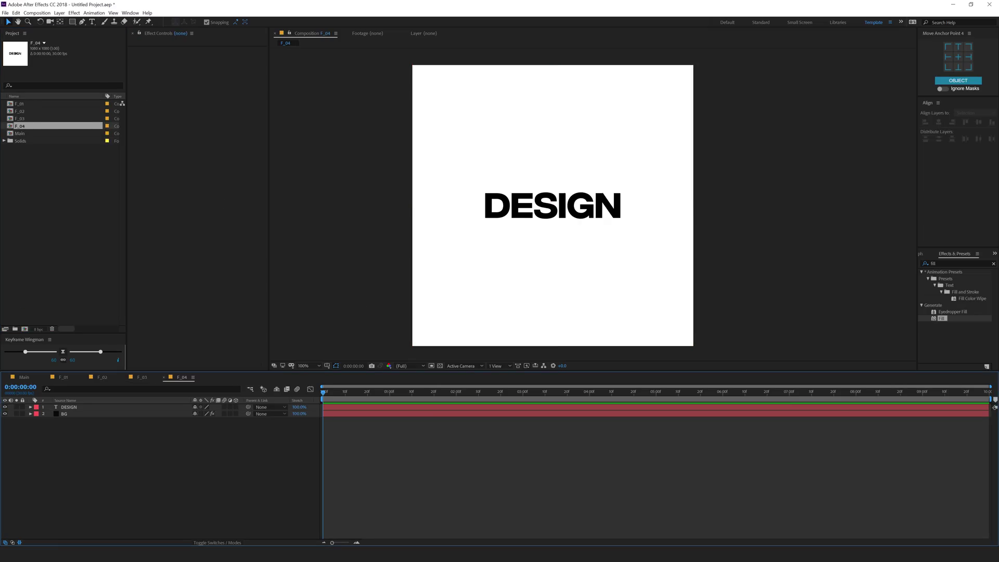
Replace the central word DESIGN with REPEAT in the F_04 composition
{"action": "left_click", "coordinate": [416, 393]}
{"action": "double_click", "coordinate": [67, 408]}
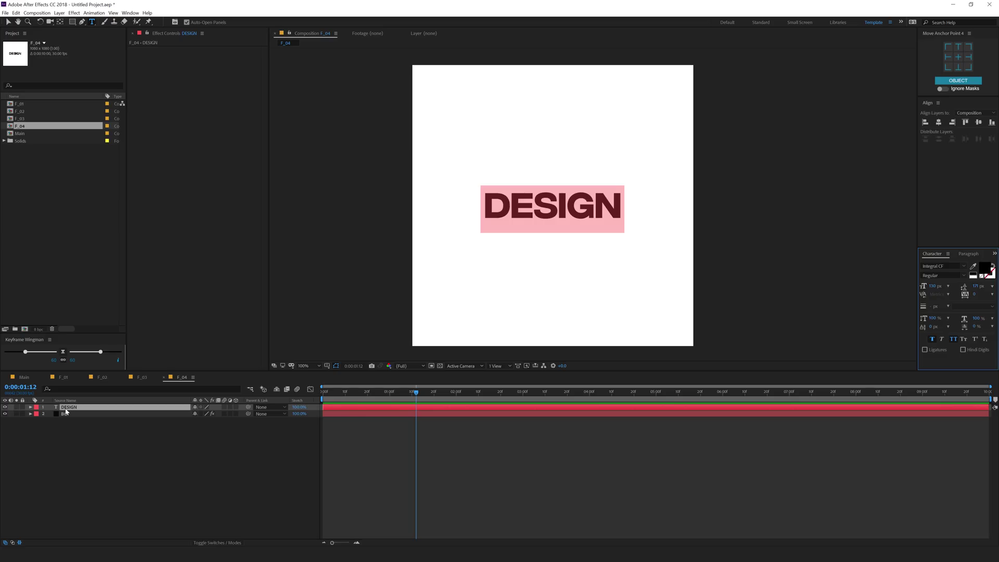
{"action": "type", "text": "REPEAT"}
{"action": "left_click", "coordinate": [252, 438]}
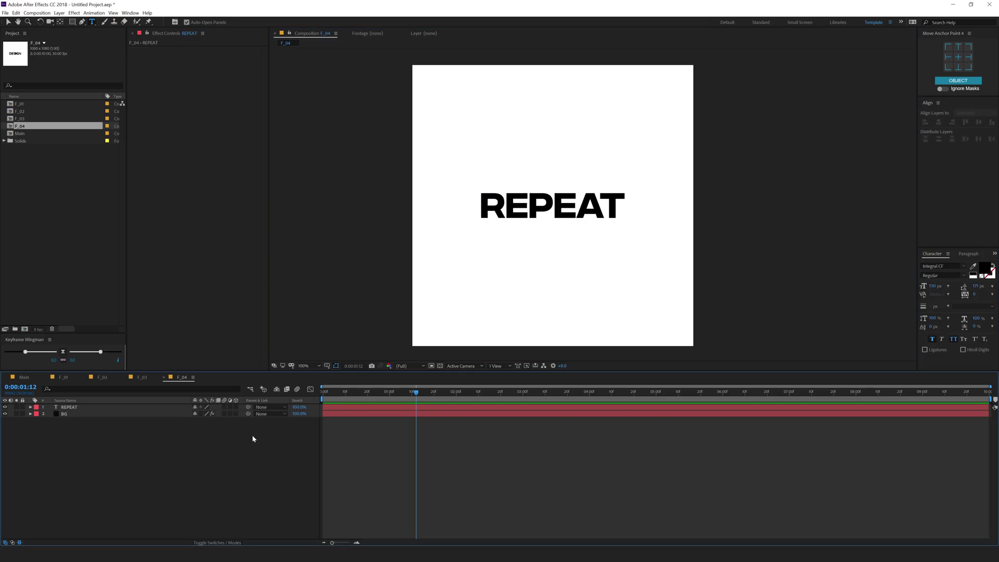
Open the Main composition and add F_01 to it as a layer
{"action": "left_click", "coordinate": [25, 377]}
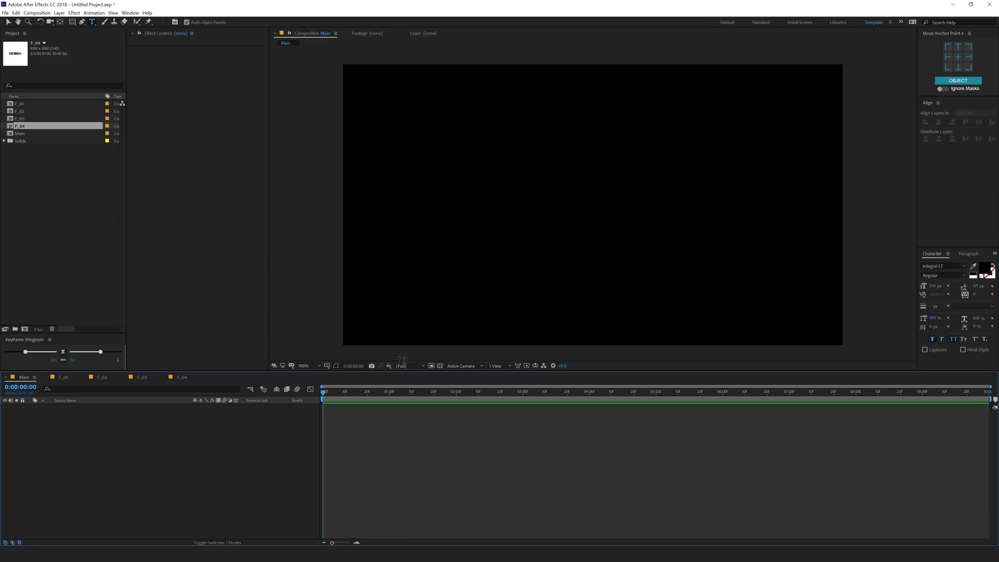
{"action": "left_click", "coordinate": [21, 105]}
{"action": "left_click_drag", "start_coordinate": [83, 440], "coordinate": [83, 450]}
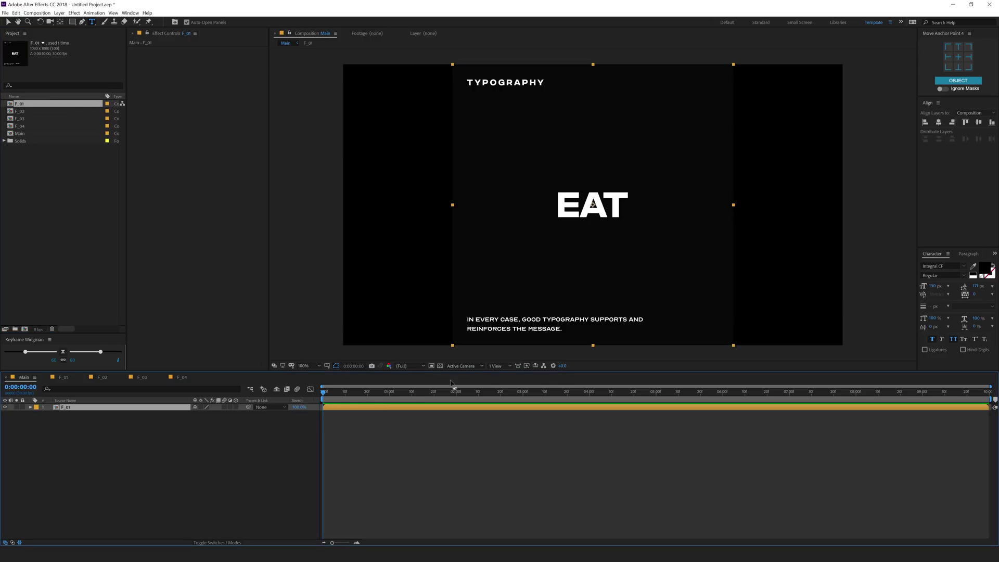
Add a two-node camera with a 120 mm focal length to the Main composition
{"action": "right_click", "coordinate": [107, 429]}
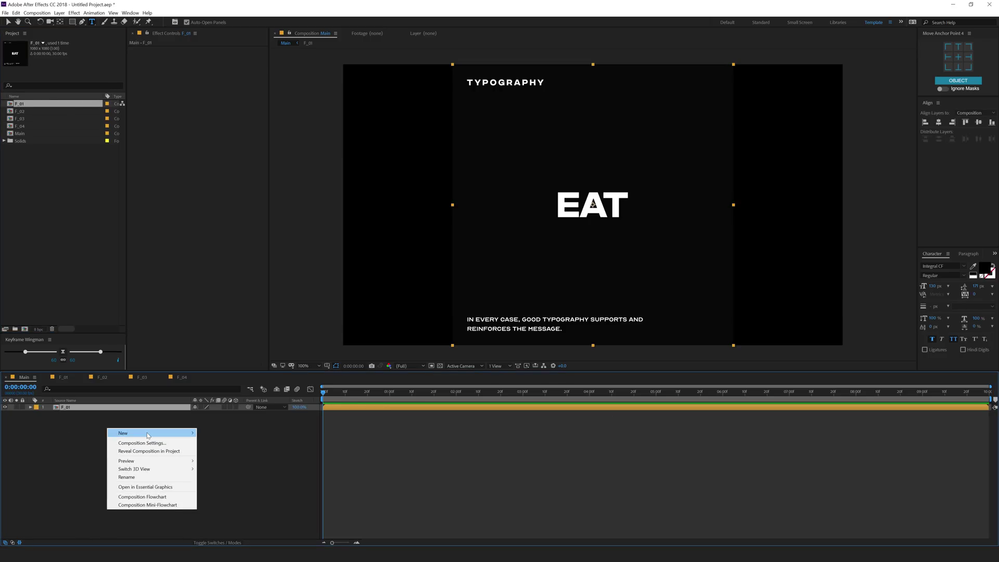
{"action": "mouse_move", "coordinate": [156, 433]}
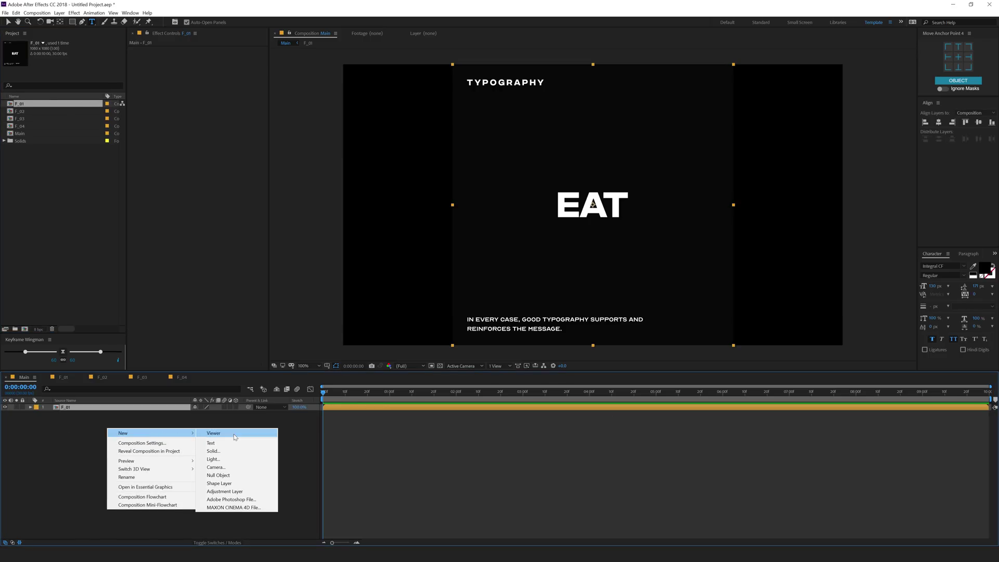
{"action": "left_click", "coordinate": [216, 467]}
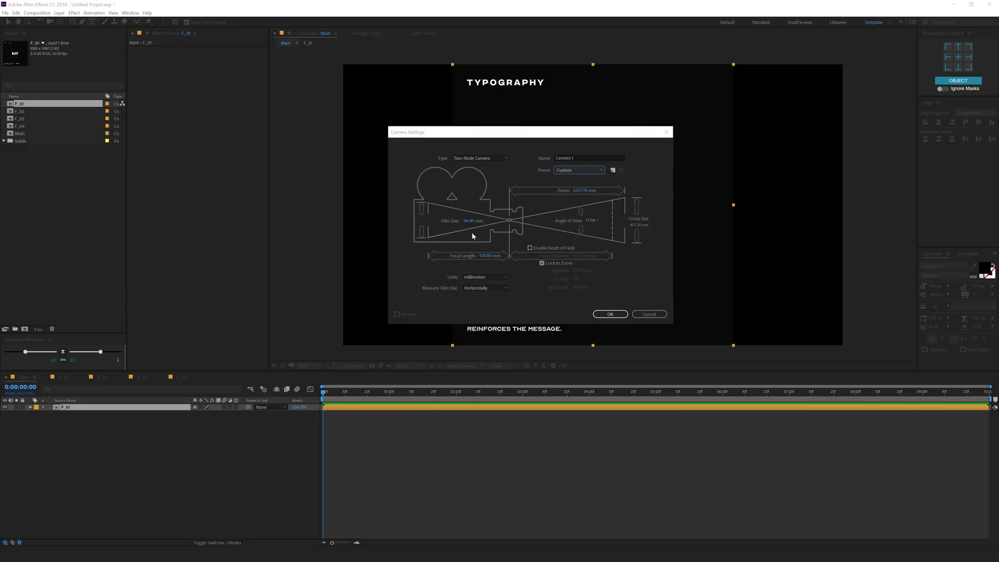
{"action": "left_click", "coordinate": [610, 313]}
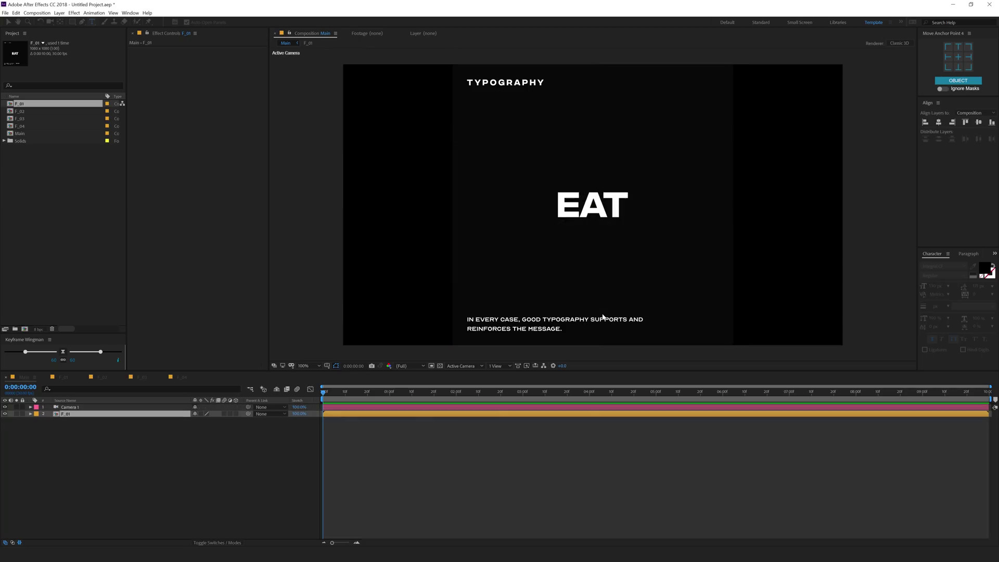
Add a null object to the Main composition and rename it Control
{"action": "right_click", "coordinate": [63, 429]}
{"action": "mouse_move", "coordinate": [95, 434]}
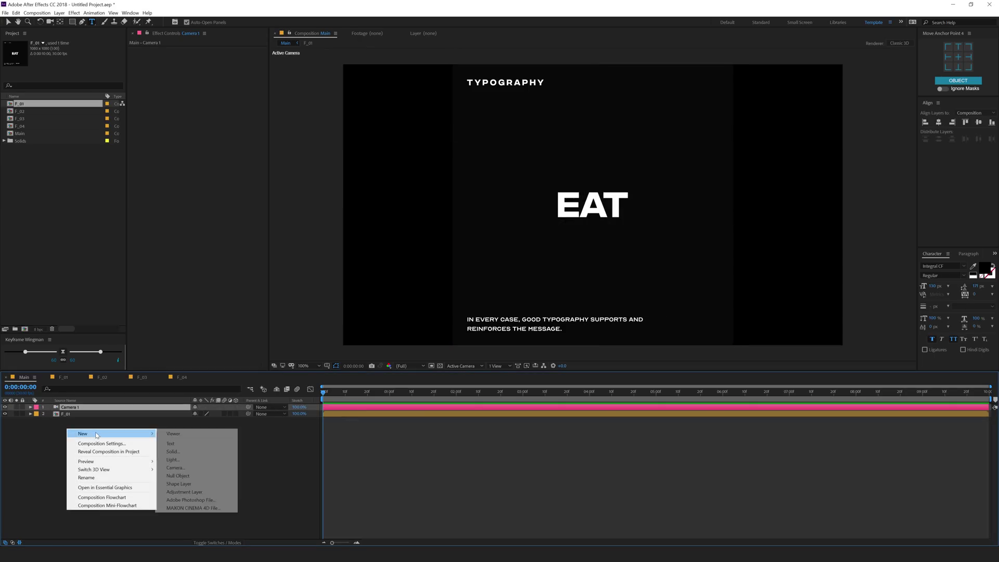
{"action": "left_click", "coordinate": [178, 476]}
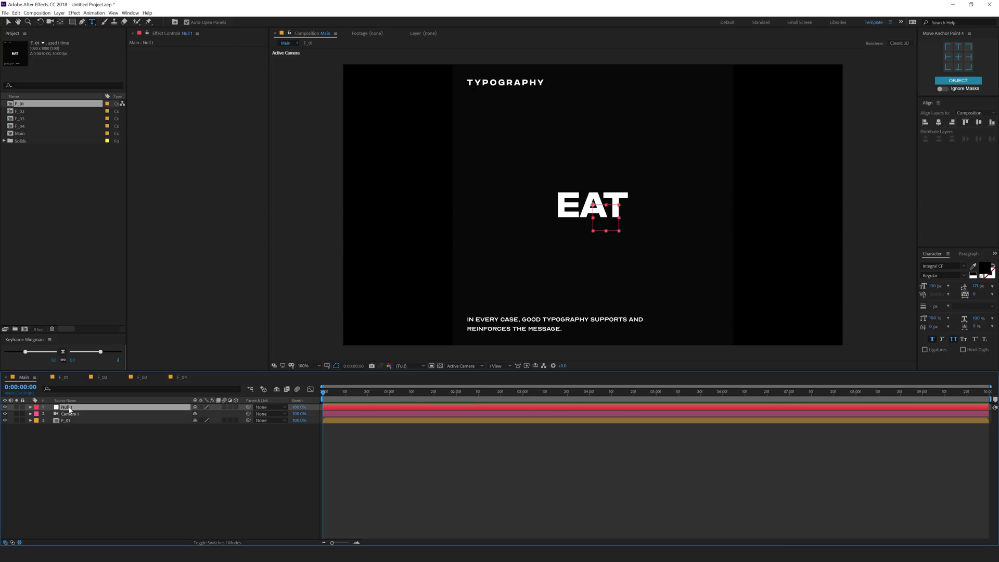
{"action": "key", "text": "Return"}
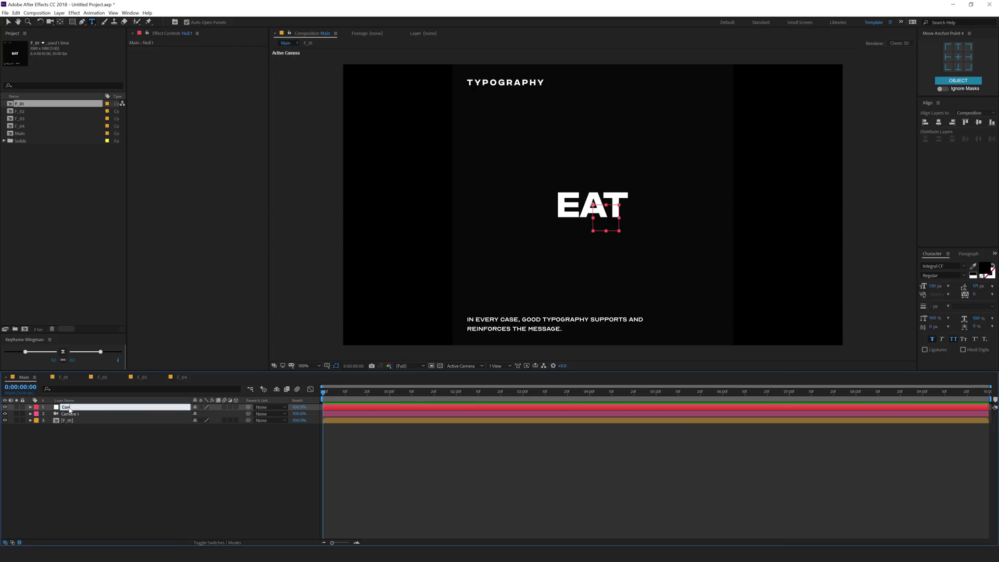
{"action": "key", "text": "Return"}
Make the Control null and the F_01 layer 3D, and place Control directly below Camera 1 in the layer order
{"action": "left_click", "coordinate": [236, 407]}
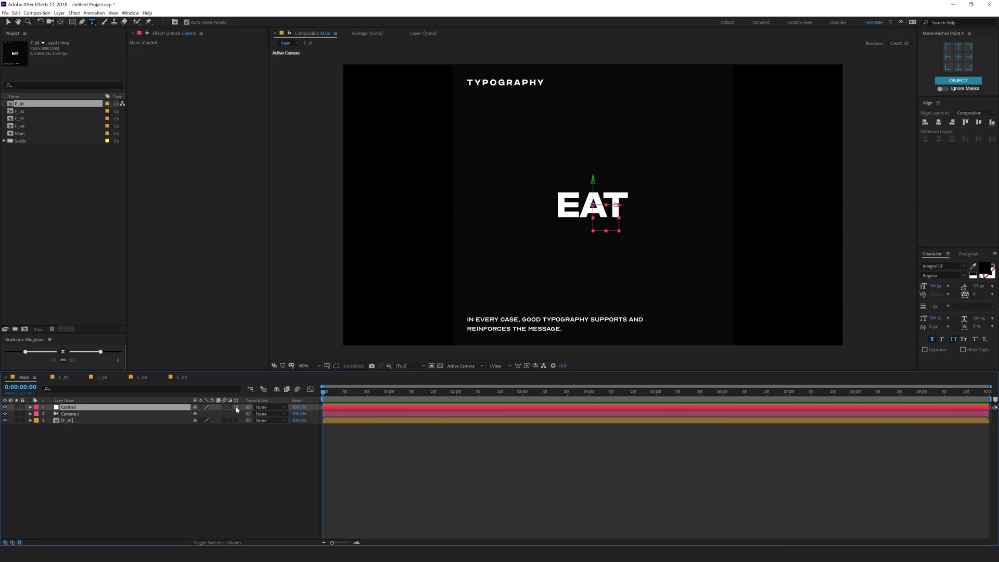
{"action": "key", "text": "v"}
{"action": "left_click", "coordinate": [75, 420]}
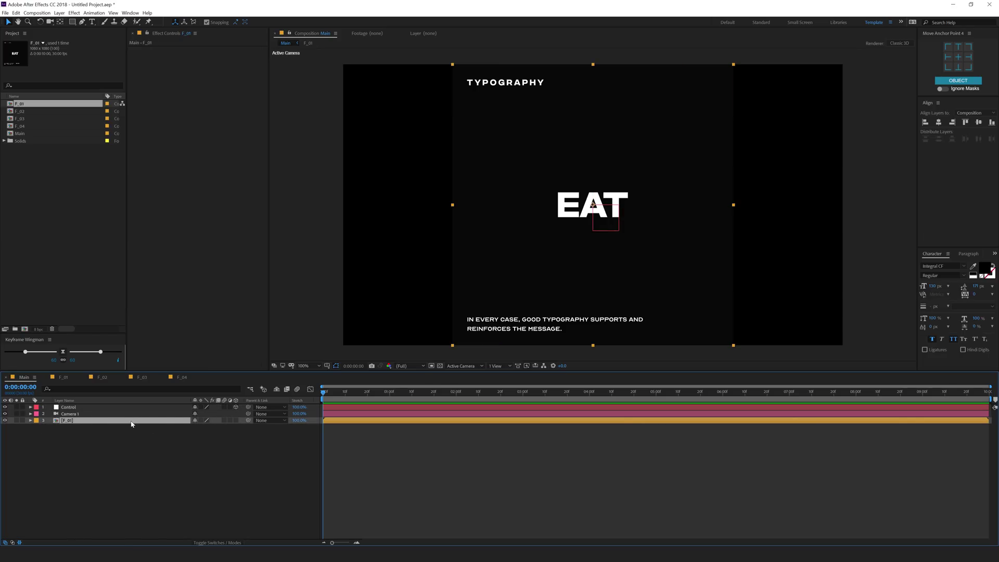
{"action": "left_click", "coordinate": [236, 421]}
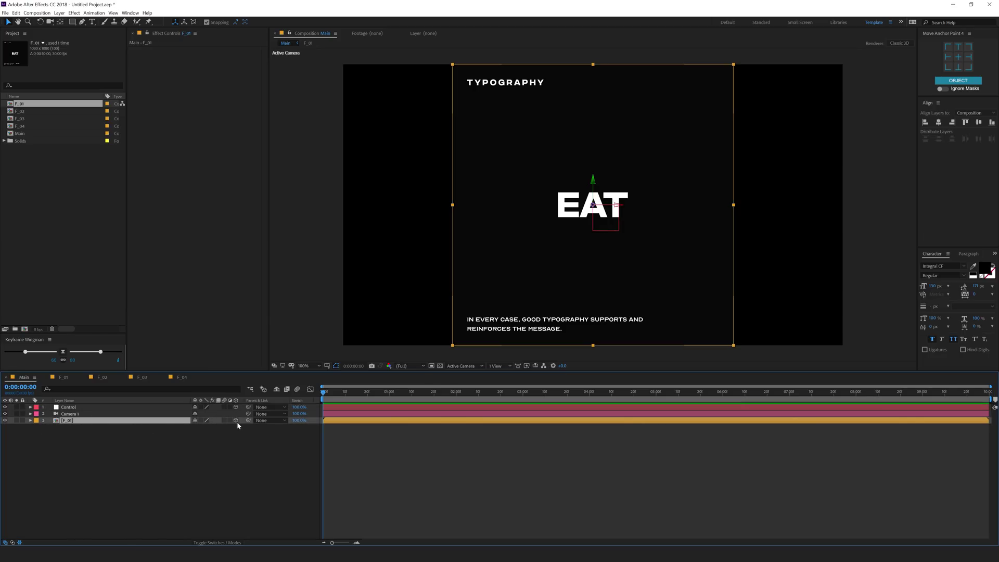
{"action": "left_click", "coordinate": [69, 409]}
{"action": "left_click_drag", "start_coordinate": [69, 411], "coordinate": [66, 416]}
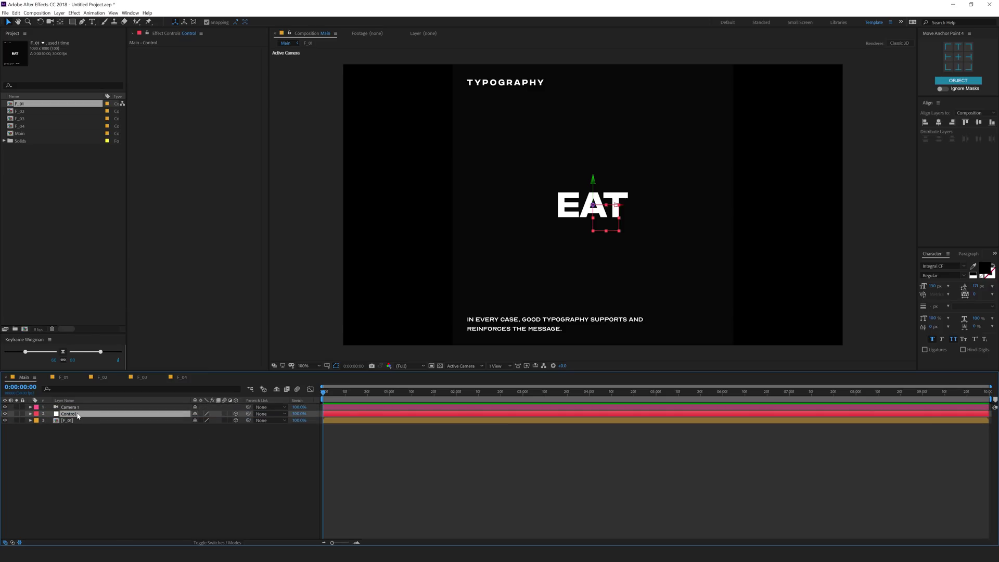
Set the Control null's Z position to 540
{"action": "key", "text": "p"}
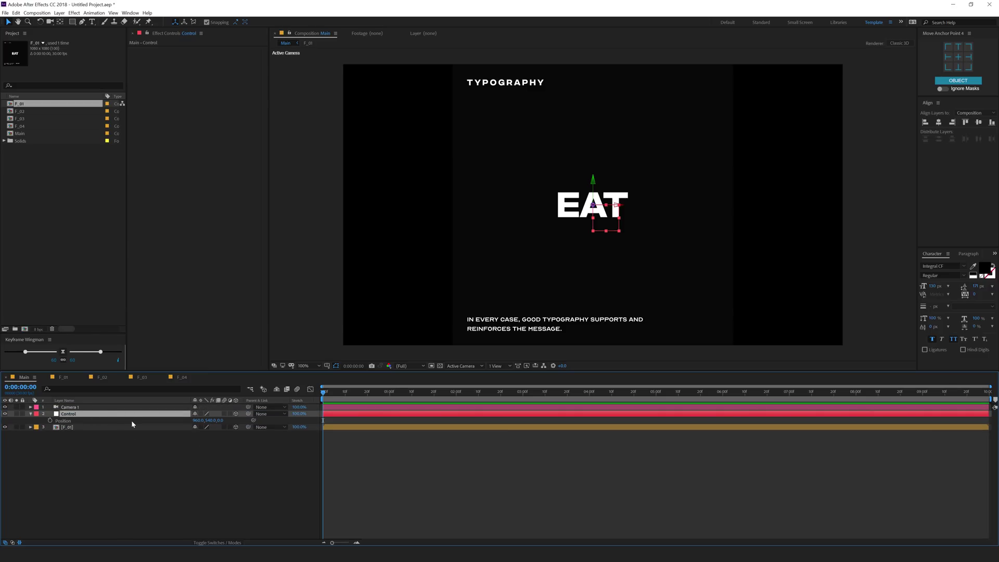
{"action": "left_click", "coordinate": [221, 420]}
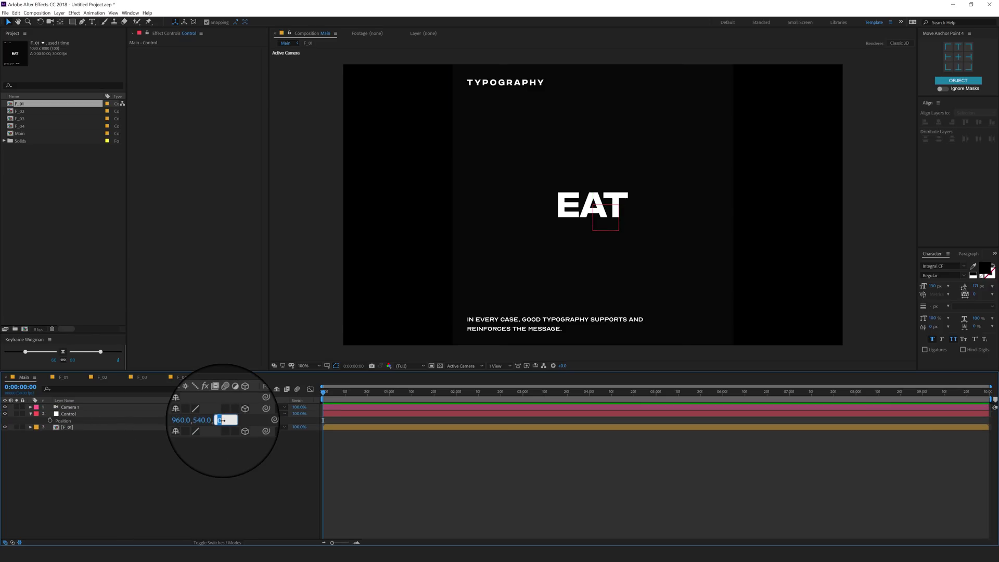
{"action": "type", "text": "540"}
{"action": "key", "text": "Return"}
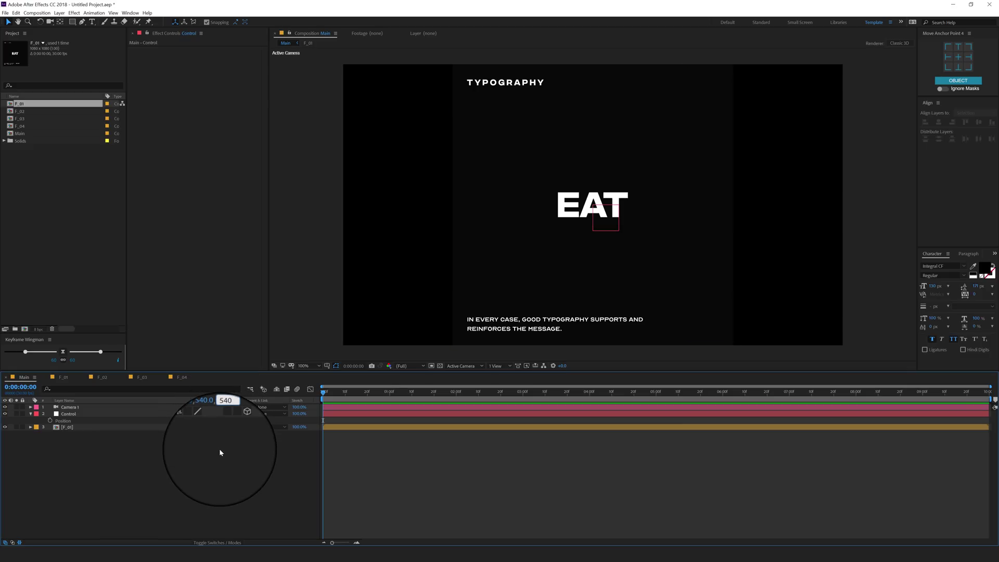
Parent the F_01 layer to the Control null
{"action": "left_click", "coordinate": [68, 428]}
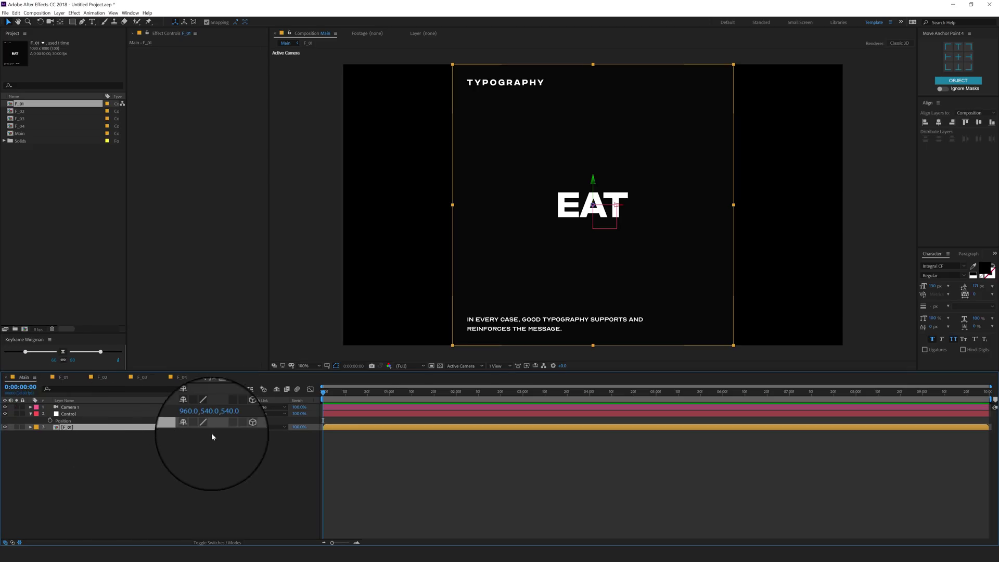
{"action": "left_click_drag", "start_coordinate": [248, 428], "coordinate": [68, 414]}
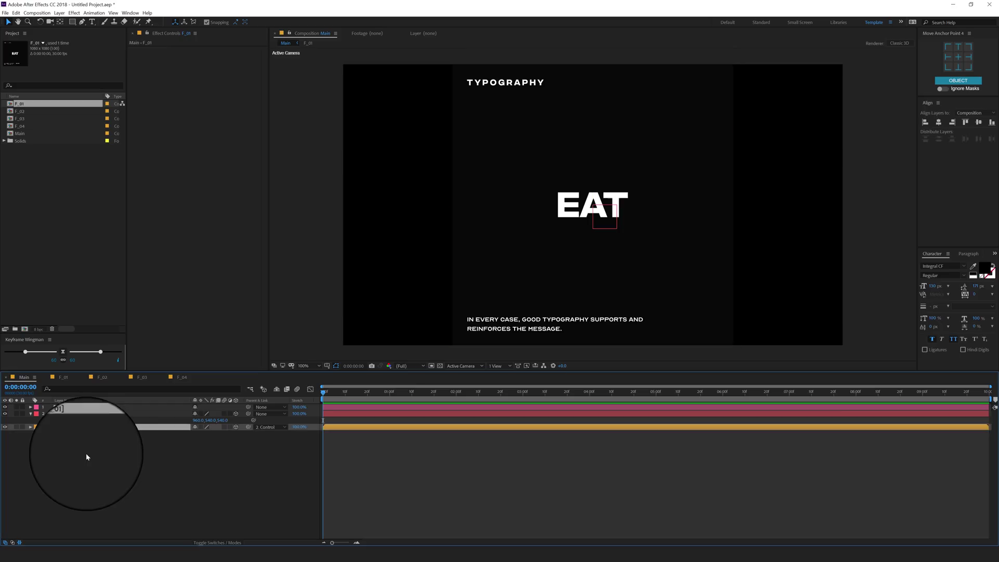
{"action": "left_click", "coordinate": [71, 415]}
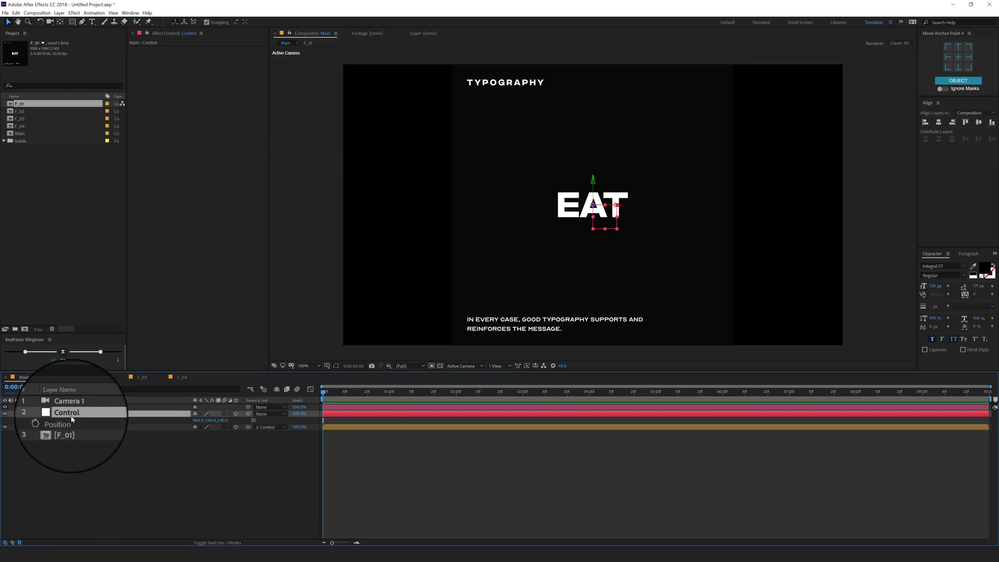
{"action": "left_click", "coordinate": [83, 445]}
Switch the composition view to Custom View 1 and turn on the transparency grid
{"action": "left_click", "coordinate": [463, 366]}
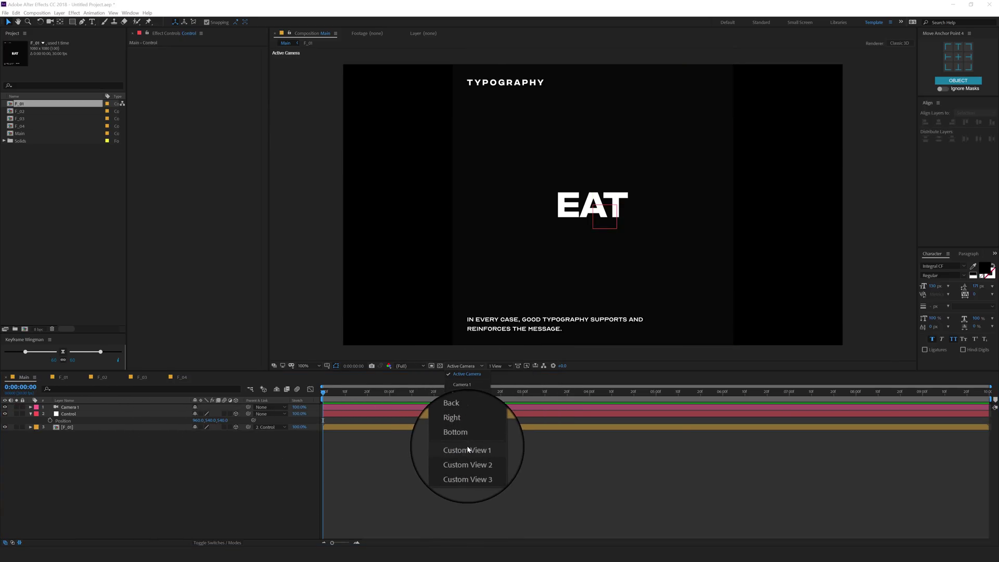
{"action": "left_click", "coordinate": [462, 450]}
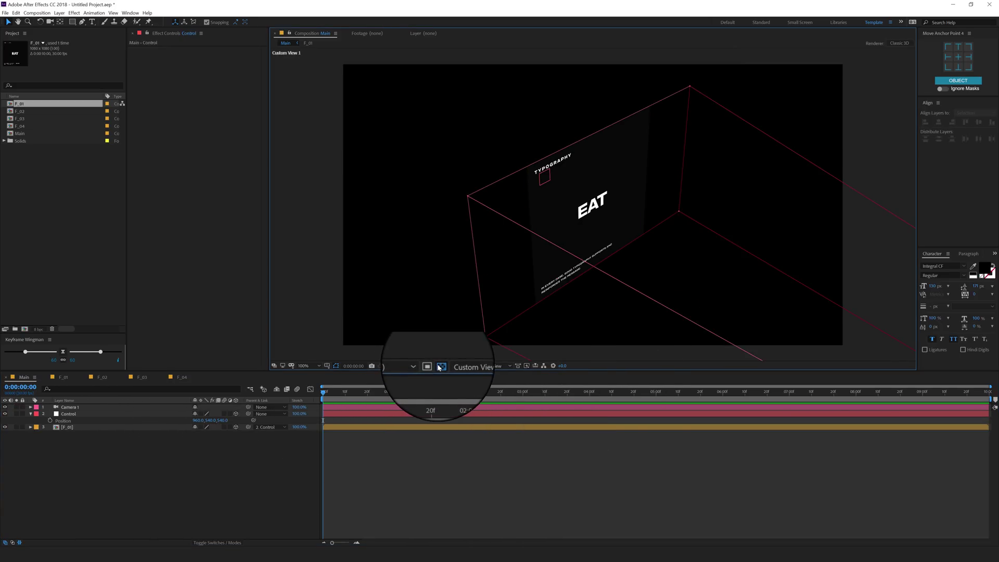
{"action": "left_click", "coordinate": [439, 366]}
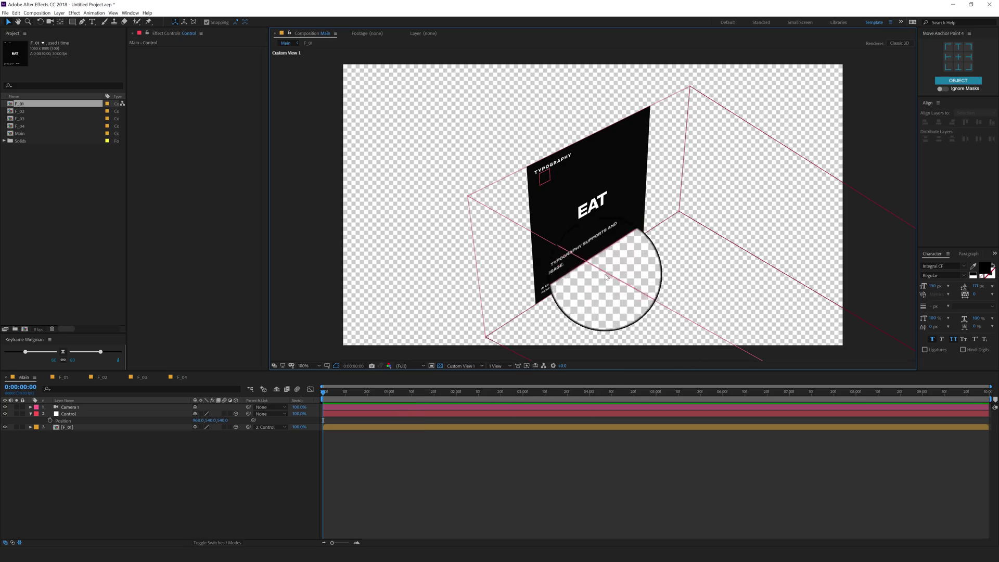
Add the F_02 composition to Main between Control and F_01 and make it a 3D layer
{"action": "left_click", "coordinate": [30, 413]}
{"action": "left_click", "coordinate": [46, 119]}
{"action": "left_click_drag", "start_coordinate": [46, 111], "coordinate": [69, 419]}
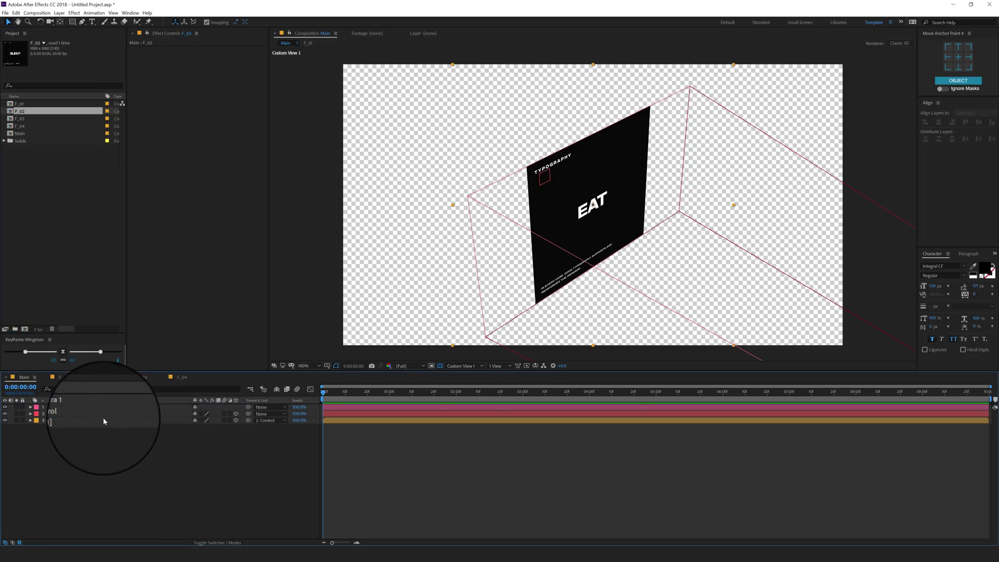
{"action": "left_click", "coordinate": [236, 420]}
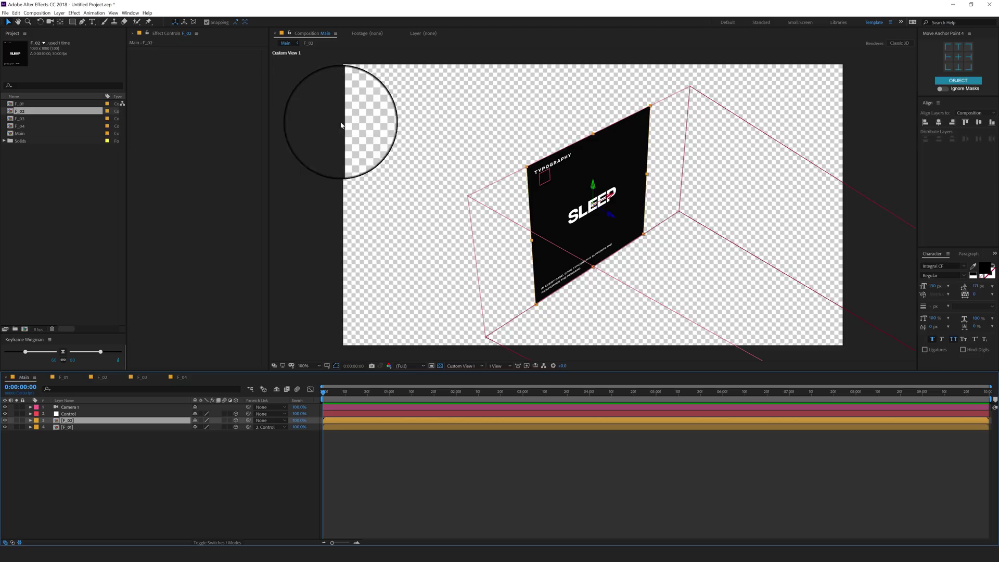
Move the F_02 layer's anchor point to the middle of its right edge in Active Camera view, then return to Custom View 1
{"action": "key", "text": "a"}
{"action": "left_click", "coordinate": [156, 479]}
{"action": "left_click", "coordinate": [463, 366]}
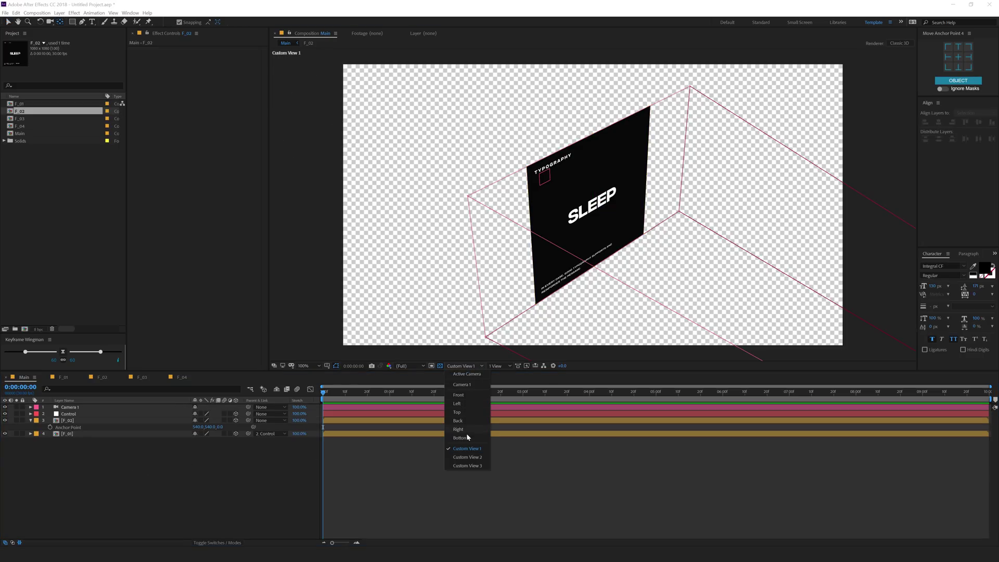
{"action": "left_click", "coordinate": [467, 374]}
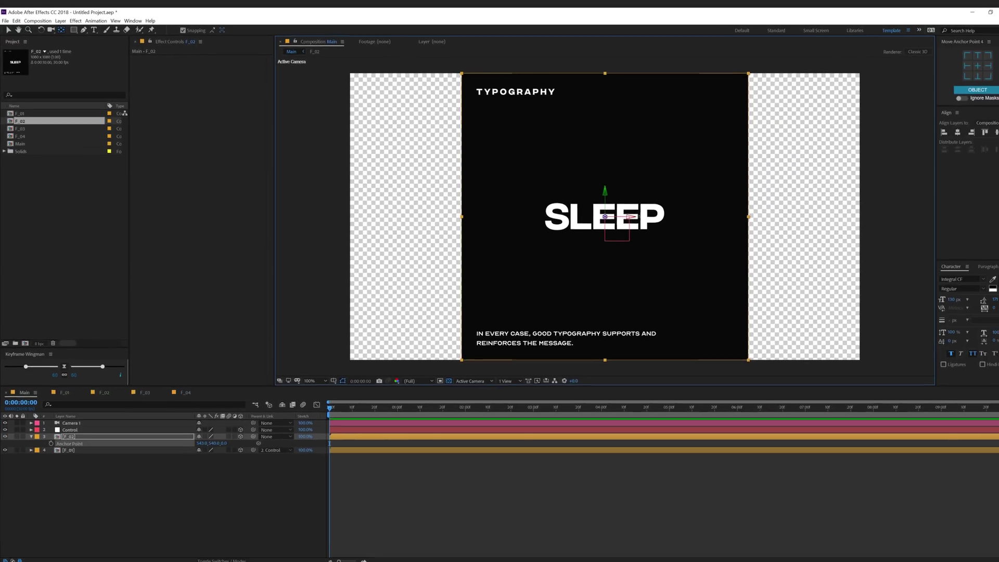
{"action": "left_click_drag", "start_coordinate": [722, 211], "coordinate": [752, 211]}
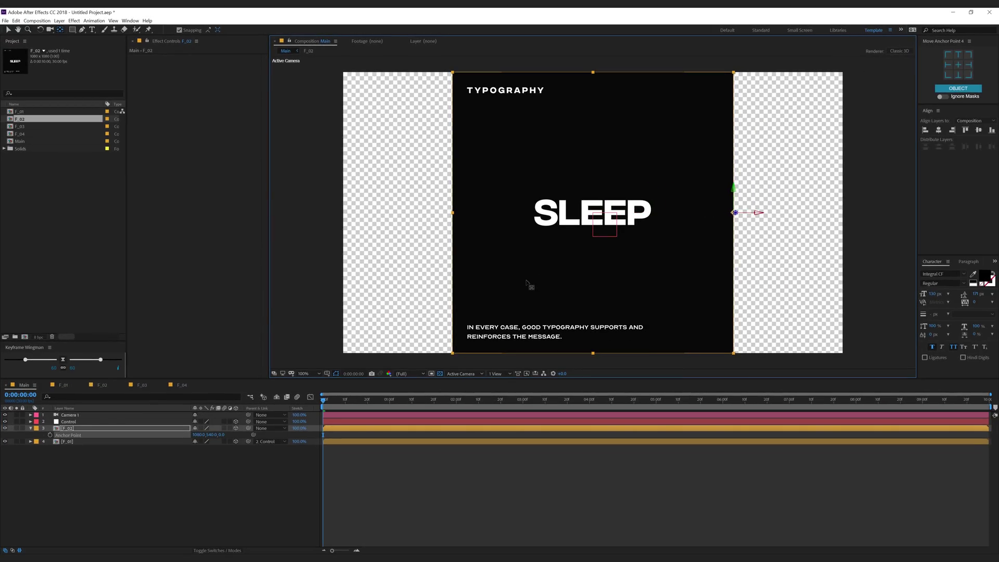
{"action": "left_click", "coordinate": [970, 67]}
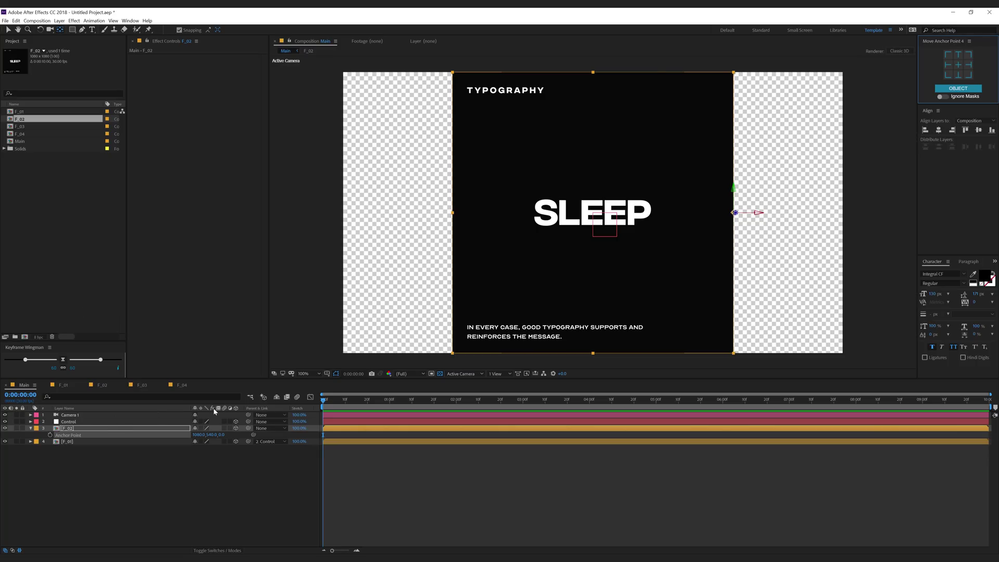
{"action": "left_click", "coordinate": [460, 374]}
{"action": "left_click", "coordinate": [466, 456]}
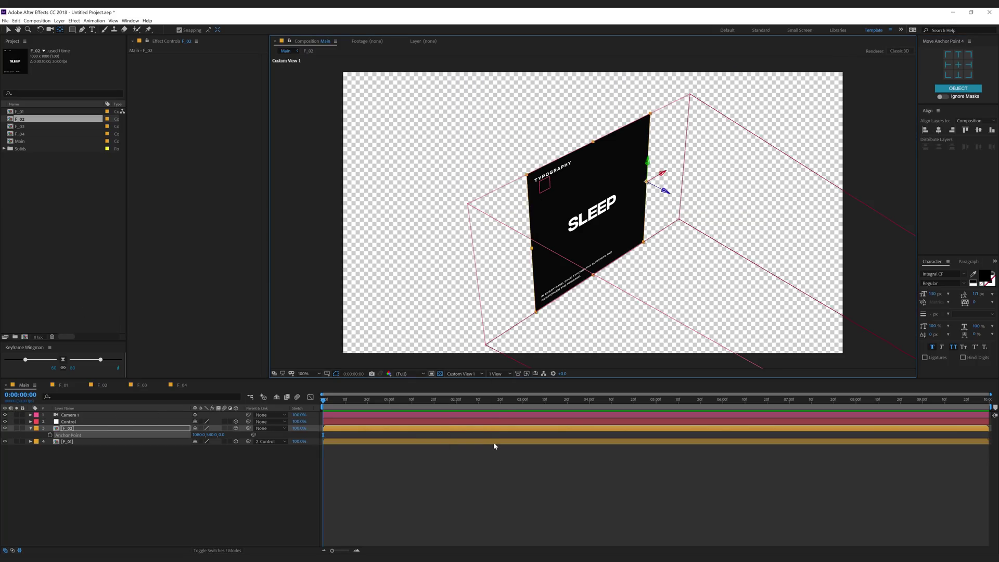
Rotate the F_02 layer about its edge by setting its Y orientation to 90°
{"action": "left_click", "coordinate": [74, 429]}
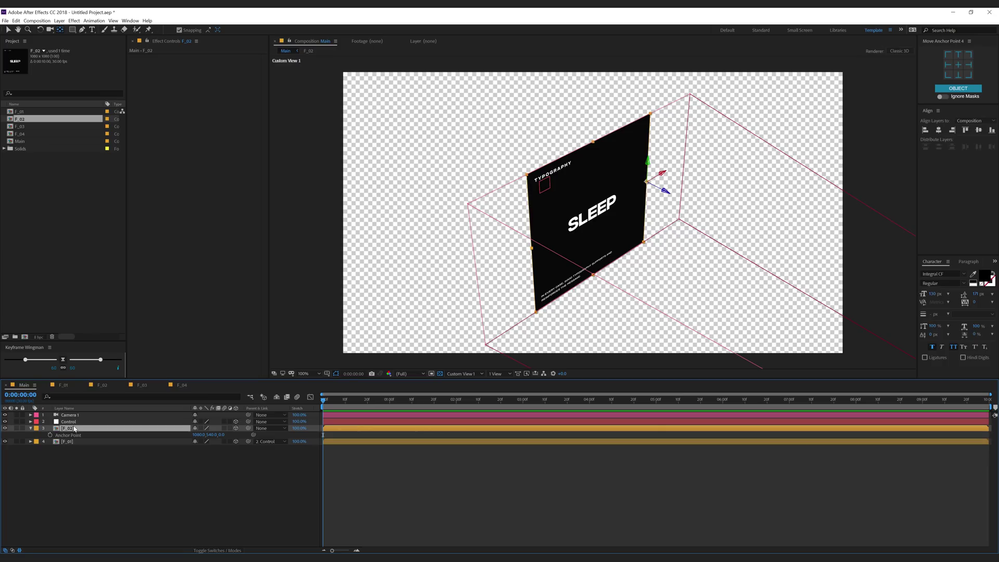
{"action": "key", "text": "r"}
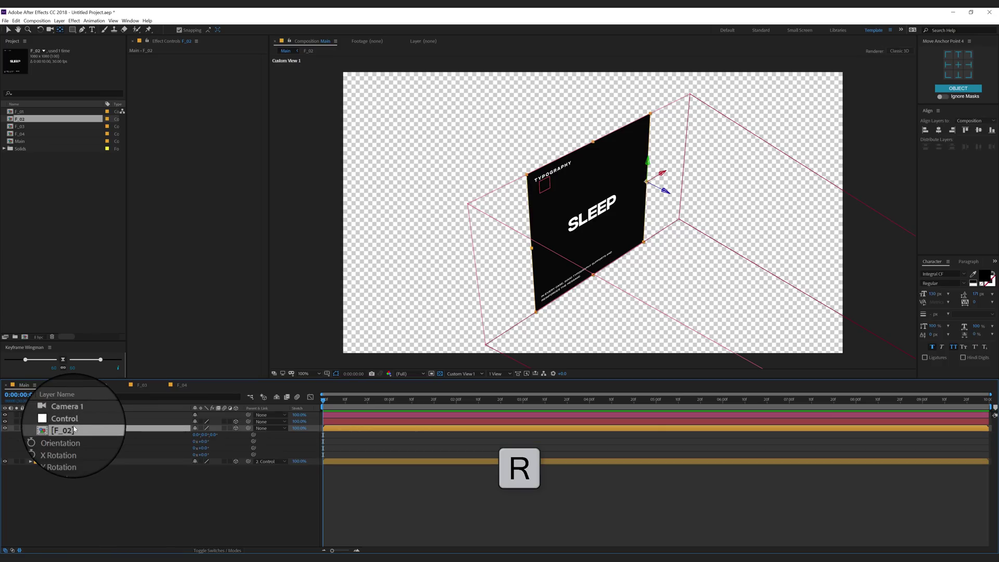
{"action": "mouse_move", "coordinate": [210, 435]}
{"action": "left_mouse_down"}
{"action": "mouse_move", "coordinate": [223, 426]}
{"action": "mouse_move", "coordinate": [224, 435]}
{"action": "left_mouse_up"}
{"action": "left_click", "coordinate": [205, 434]}
{"action": "type", "text": "90"}
{"action": "key", "text": "Return"}
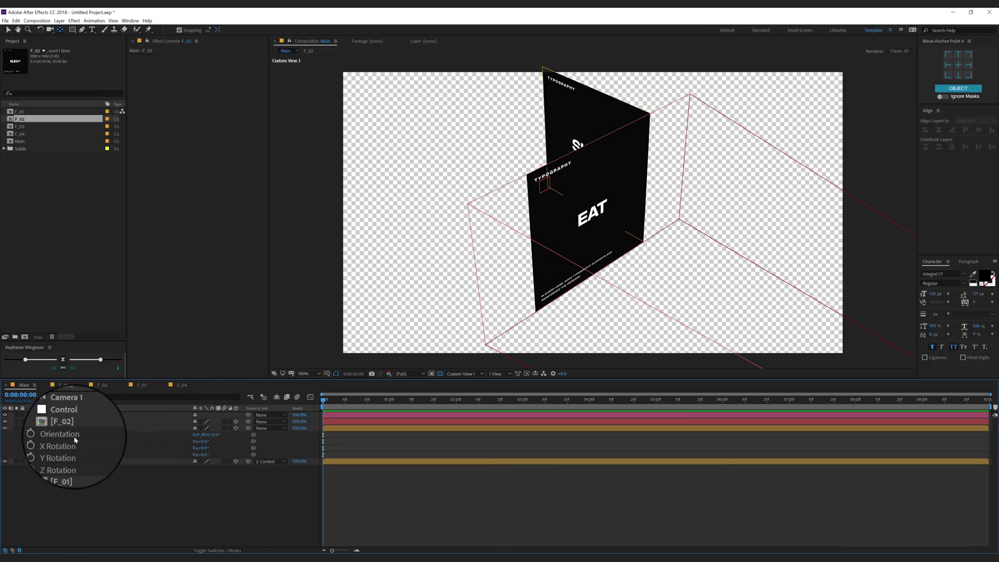
Reset the F_02 layer's anchor point to the centre of the layer
{"action": "left_click", "coordinate": [76, 429]}
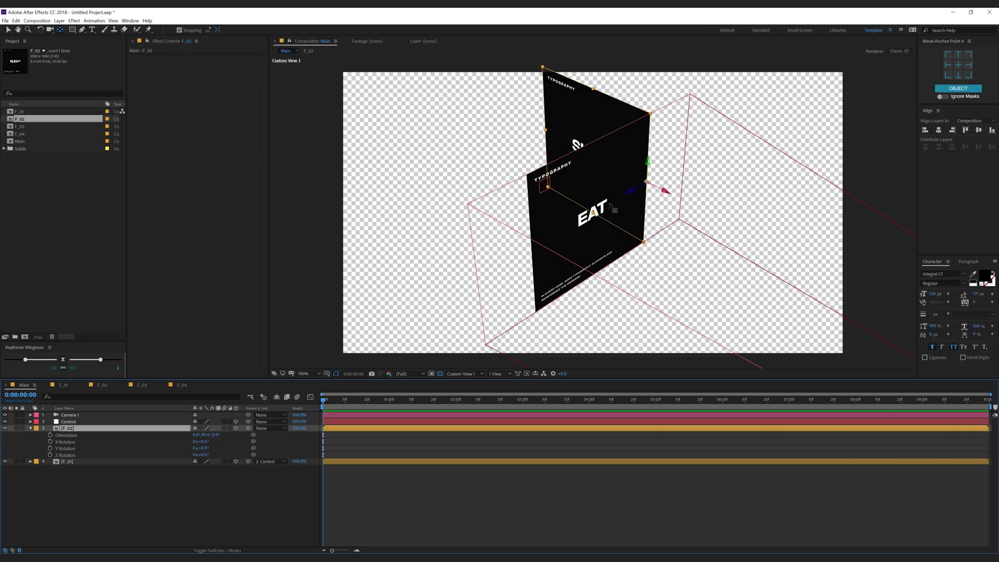
{"action": "key", "text": "c"}
{"action": "left_click_drag", "start_coordinate": [663, 221], "coordinate": [752, 183]}
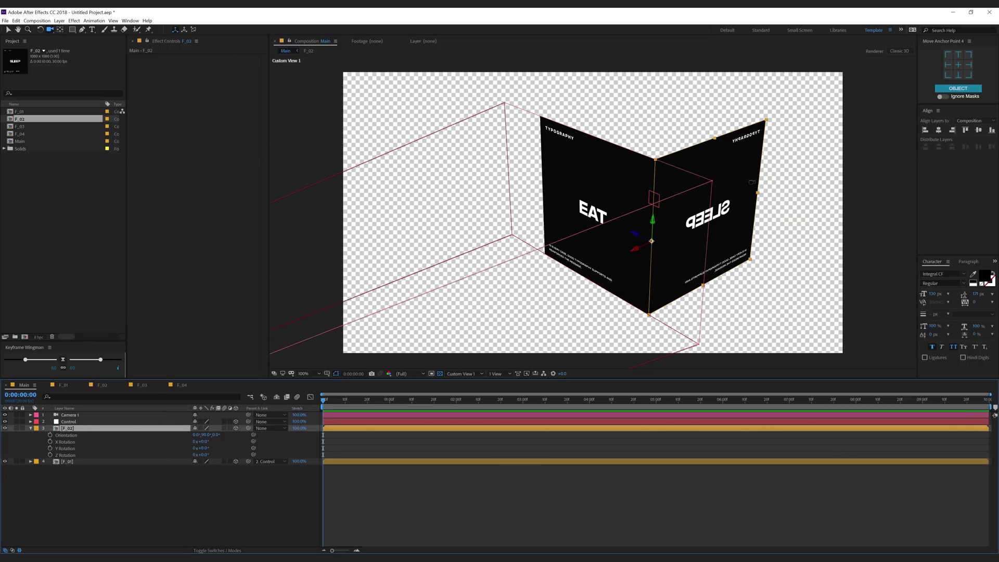
{"action": "left_click", "coordinate": [61, 30]}
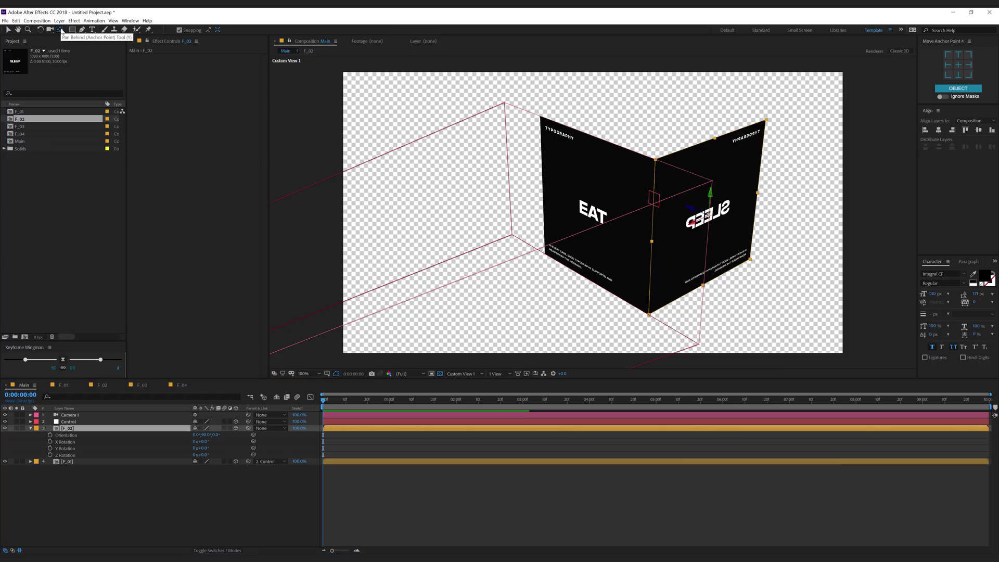
Set the F_02 layer's Y orientation to 270° so that SLEEP reads correctly from outside
{"action": "key", "text": "period"}
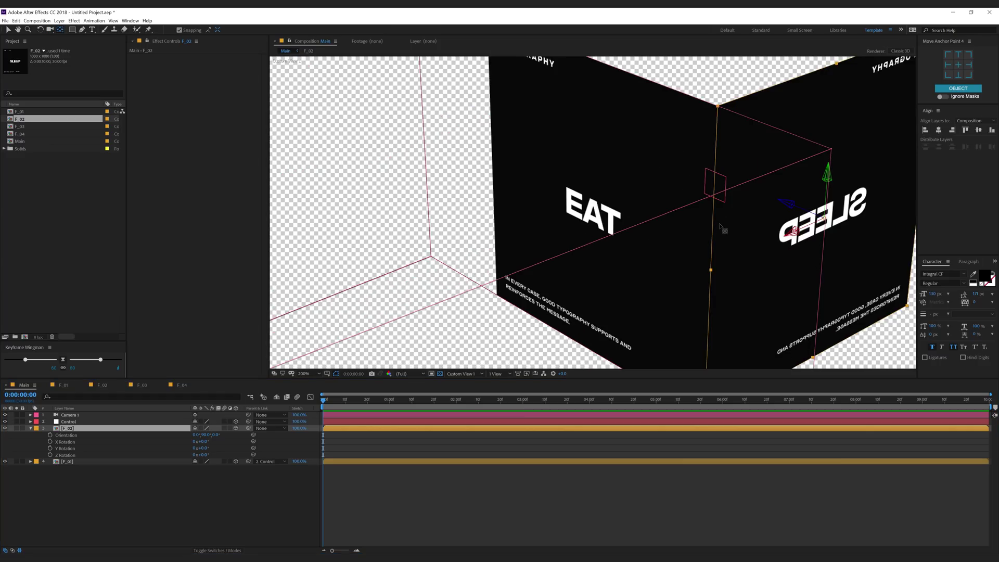
{"action": "left_click_drag", "start_coordinate": [836, 227], "coordinate": [704, 225]}
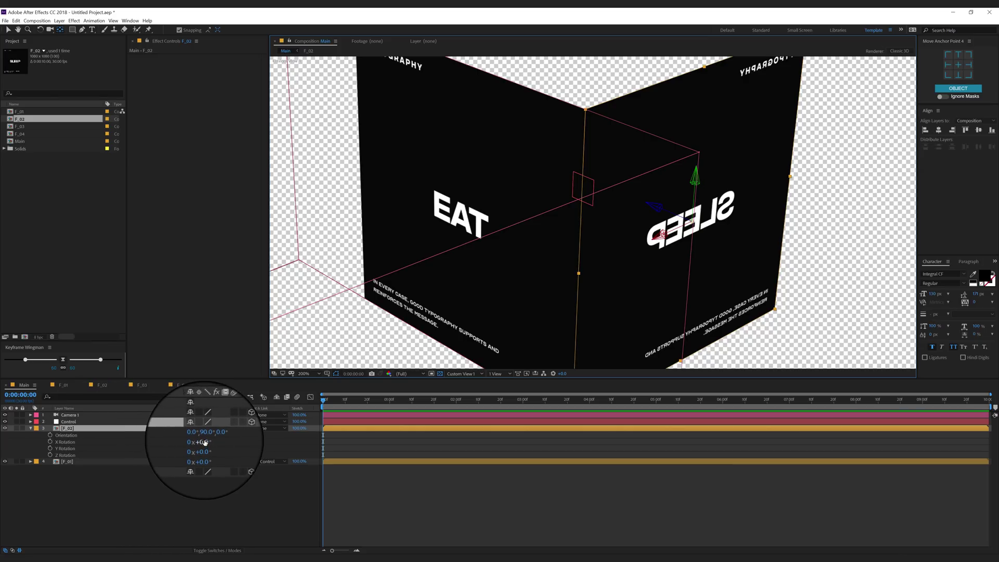
{"action": "left_click_drag", "start_coordinate": [207, 435], "coordinate": [277, 430]}
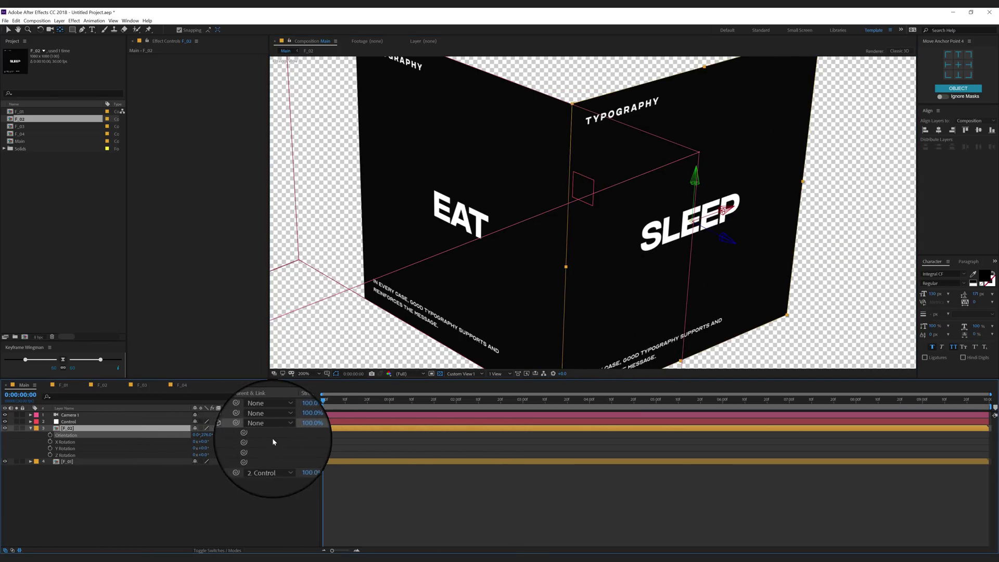
{"action": "left_click", "coordinate": [208, 435]}
{"action": "type", "text": "270"}
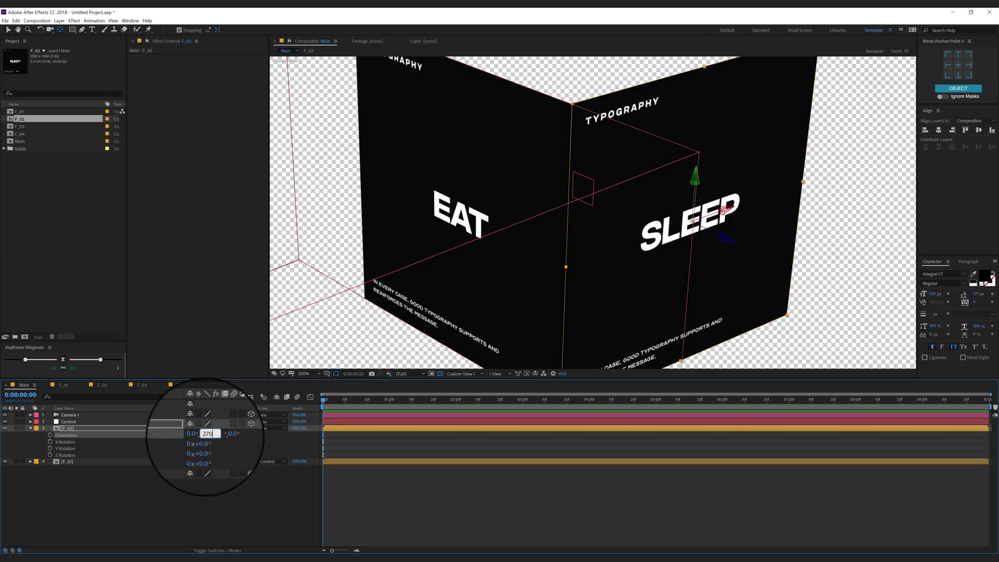
{"action": "key", "text": "Return"}
{"action": "left_click", "coordinate": [125, 477]}
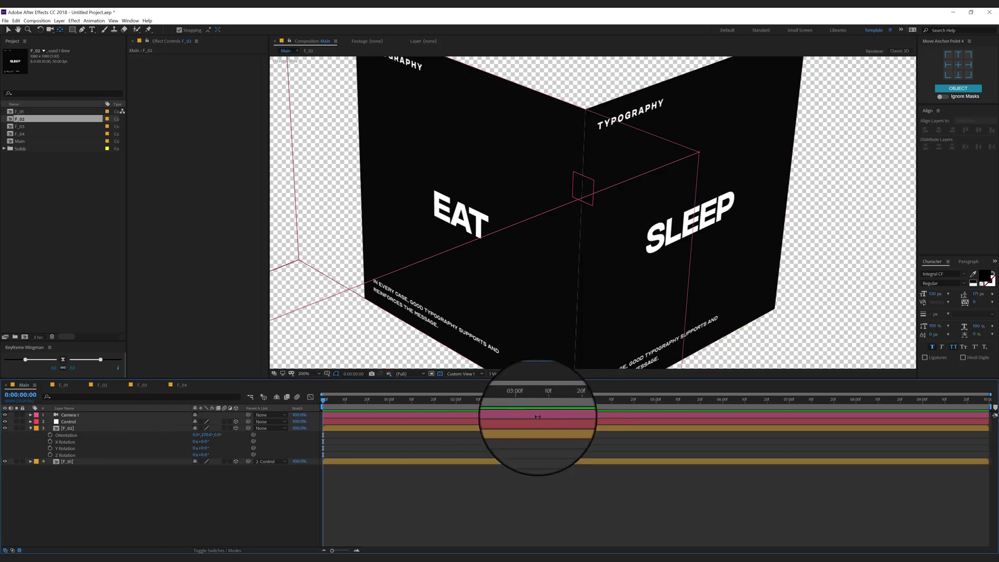
Hide the layer controls and shift F_02 to an X position of about 1497 to close the gap beside F_01
{"action": "left_click", "coordinate": [70, 427]}
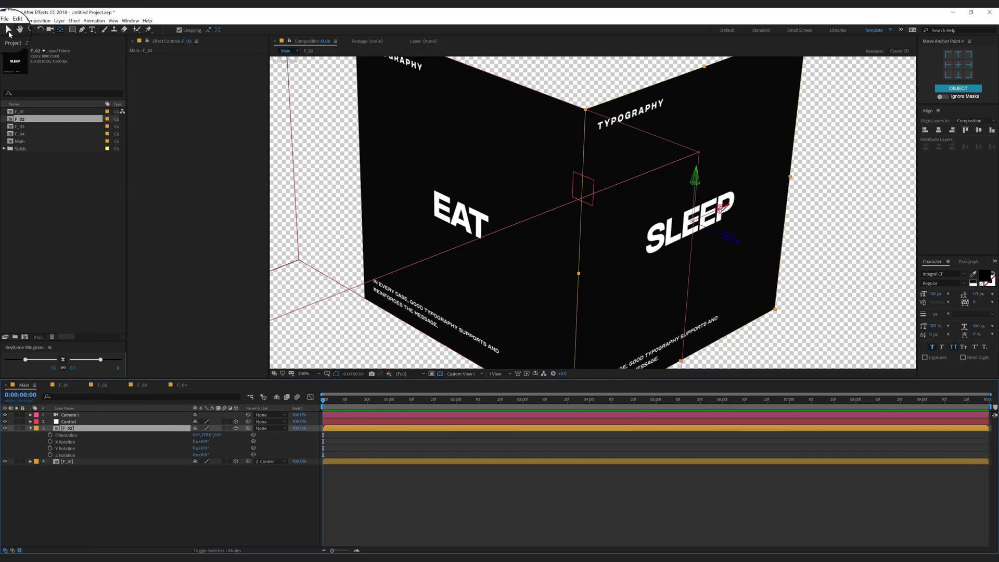
{"action": "key", "text": "ctrl+shift+h"}
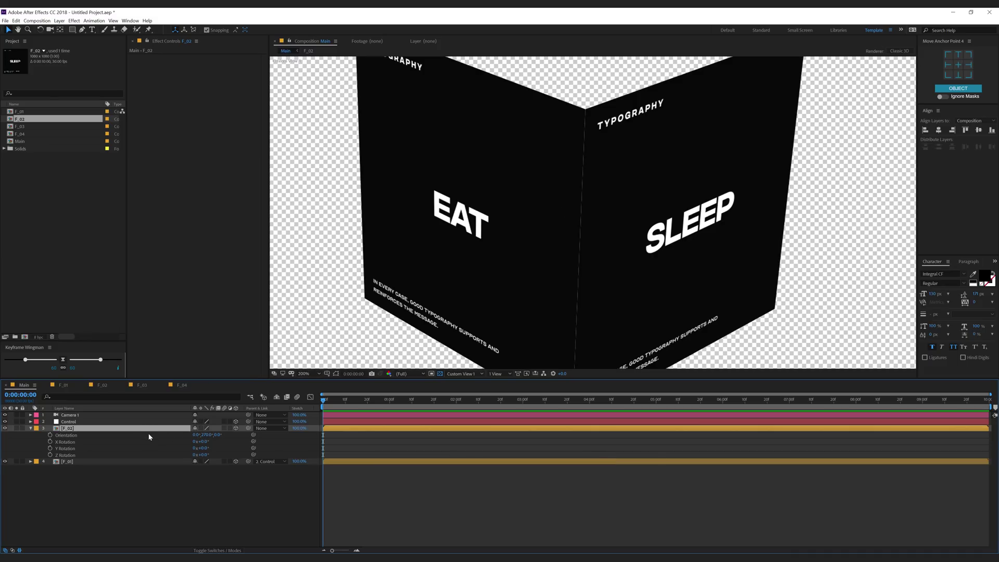
{"action": "key", "text": "p"}
{"action": "left_click_drag", "start_coordinate": [199, 436], "coordinate": [198, 435]}
{"action": "left_click", "coordinate": [194, 480]}
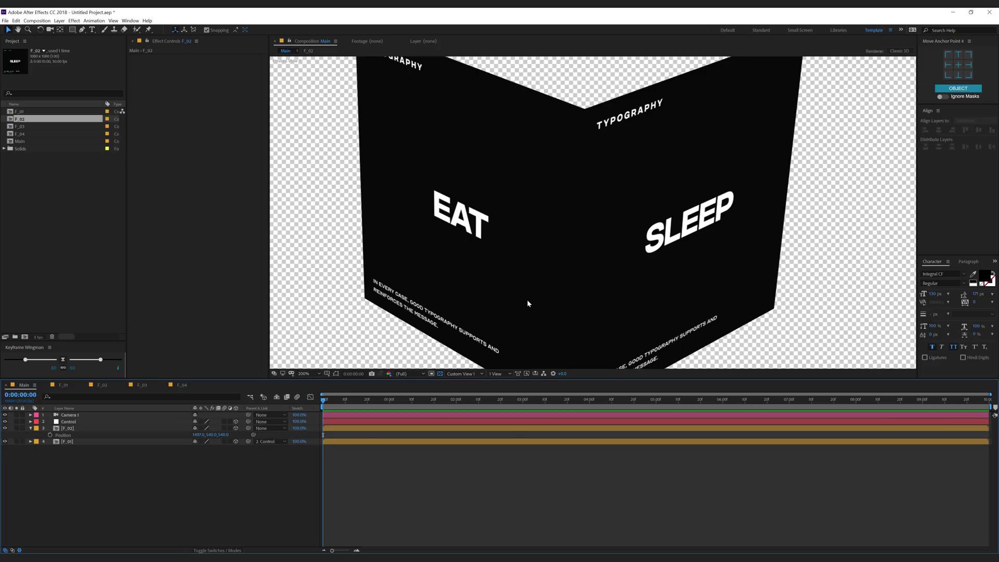
Duplicate the F_02 layer and move the copy along the X axis toward the opposite edge of F_01
{"action": "scroll", "coordinate": [528, 303], "scroll_direction": "down", "scroll_amount": 2}
{"action": "scroll", "coordinate": [570, 295], "scroll_direction": "up", "scroll_amount": 1}
{"action": "left_click", "coordinate": [73, 430]}
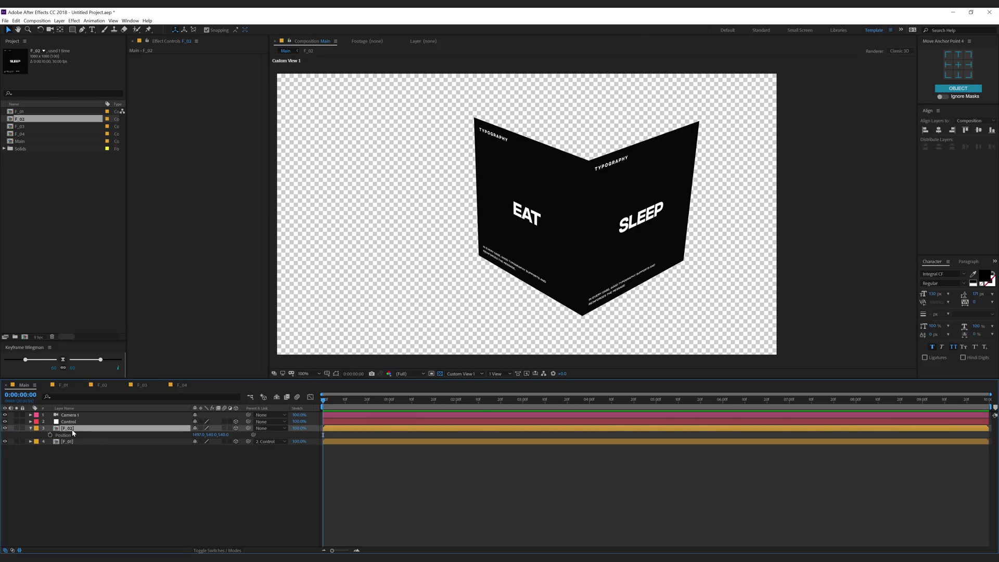
{"action": "key", "text": "ctrl+d"}
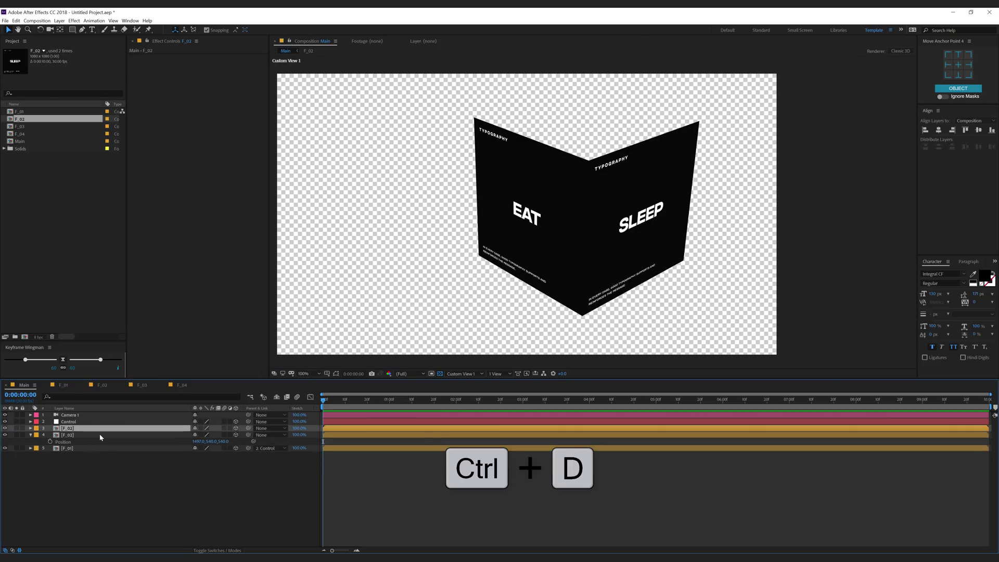
{"action": "key", "text": "ctrl+shift+h"}
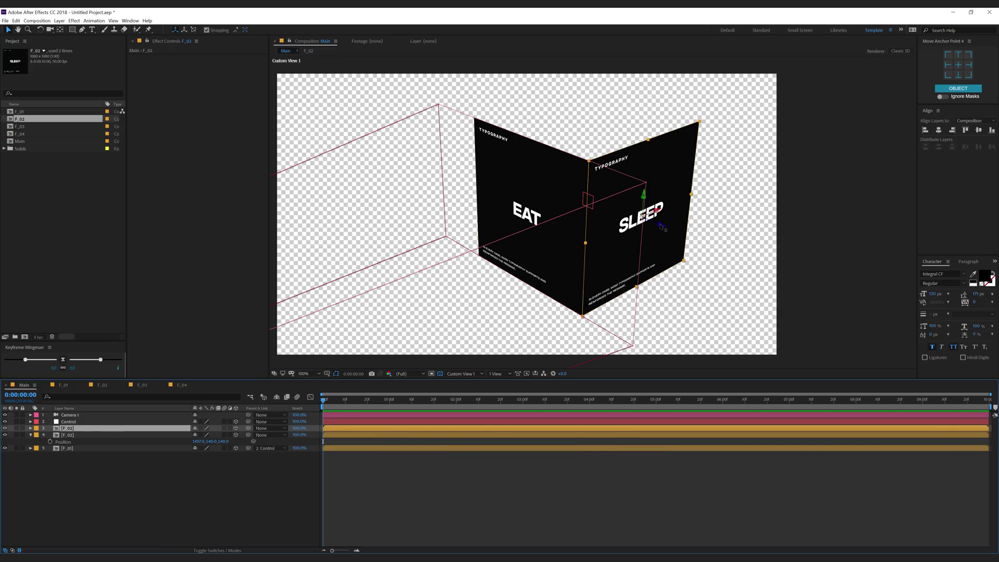
{"action": "left_click_drag", "start_coordinate": [661, 227], "coordinate": [489, 191]}
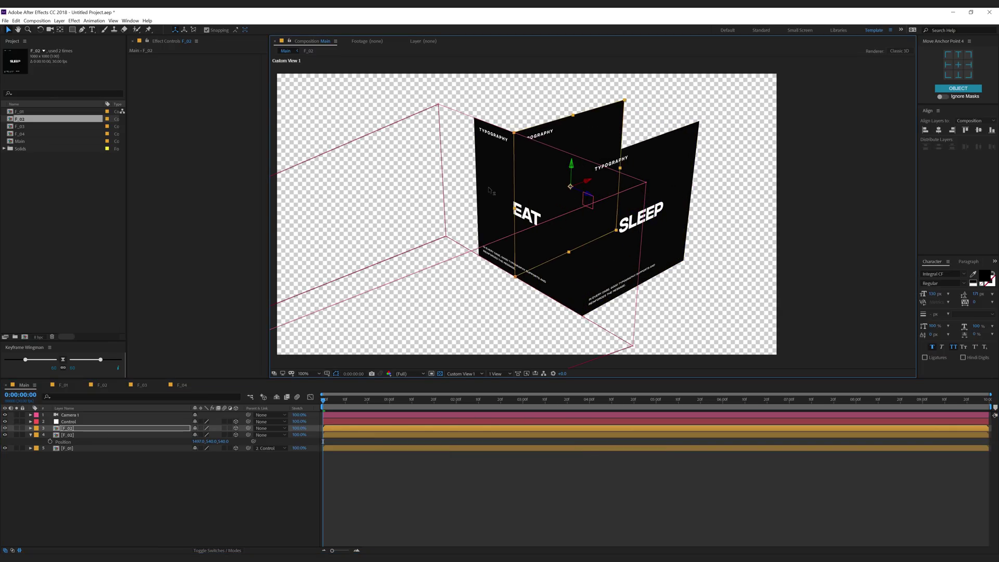
{"action": "key", "text": "p"}
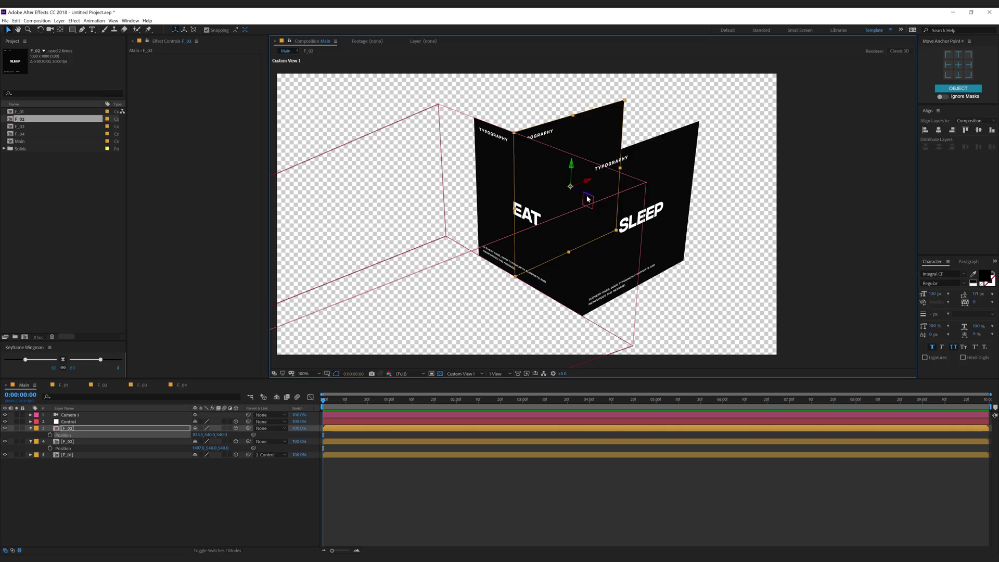
{"action": "left_click_drag", "start_coordinate": [579, 192], "coordinate": [555, 182]}
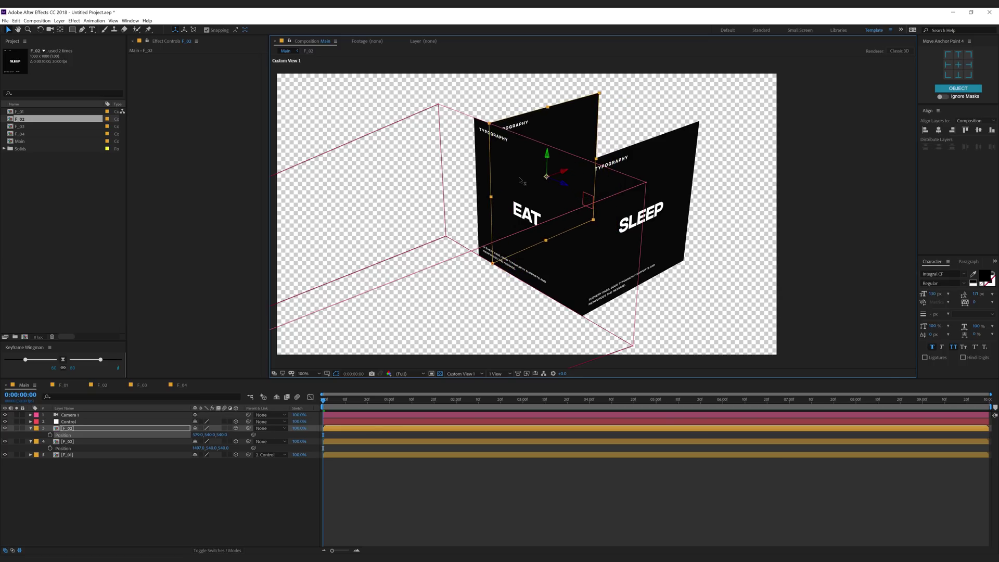
Align the F_02 copy with the opposite edge of F_01 at an X position of about 423
{"action": "left_click", "coordinate": [198, 434]}
{"action": "key", "text": "BackSpace"}
{"action": "type", "text": "540"}
{"action": "key", "text": "Return"}
{"action": "key", "text": "c"}
{"action": "left_click_drag", "start_coordinate": [544, 237], "coordinate": [252, 356]}
{"action": "left_click_drag", "start_coordinate": [197, 435], "coordinate": [158, 442]}
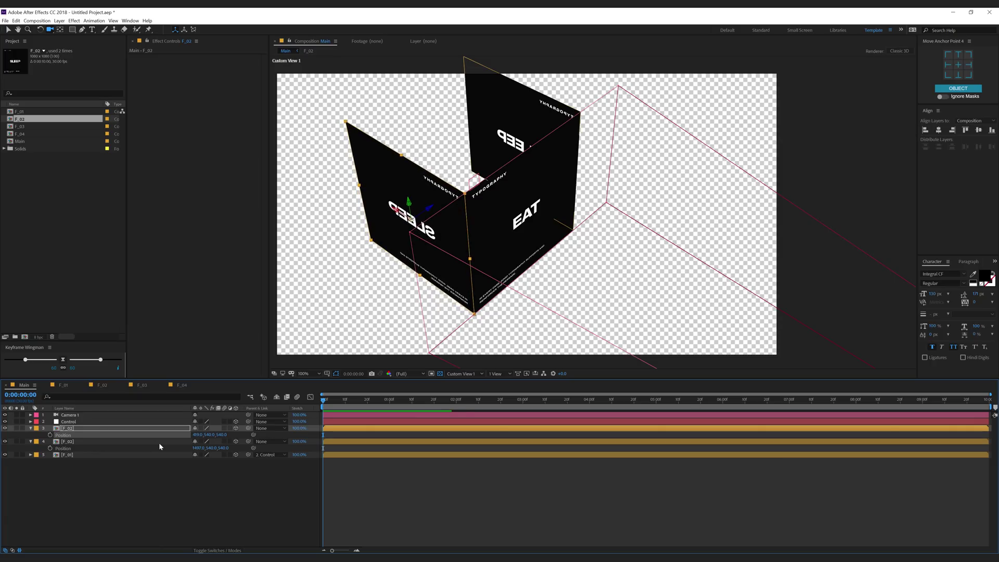
{"action": "scroll", "coordinate": [404, 284], "scroll_direction": "up", "scroll_amount": 1}
{"action": "left_click_drag", "start_coordinate": [404, 281], "coordinate": [662, 256]}
{"action": "left_click_drag", "start_coordinate": [197, 436], "coordinate": [200, 435]}
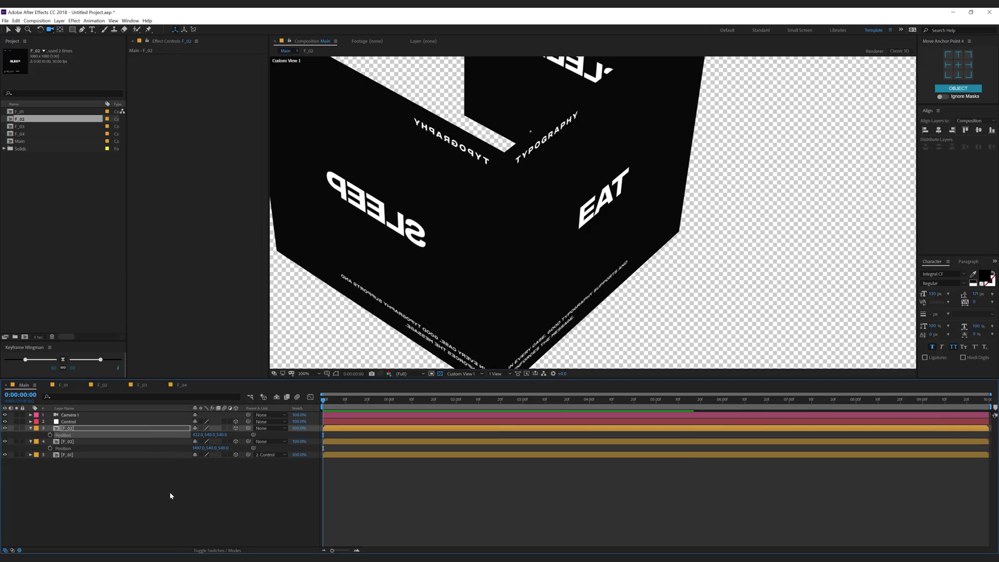
Set the F_02 copy's Y Rotation to 180° so that SLEEP reads correctly from outside
{"action": "left_click", "coordinate": [68, 430]}
{"action": "key", "text": "r"}
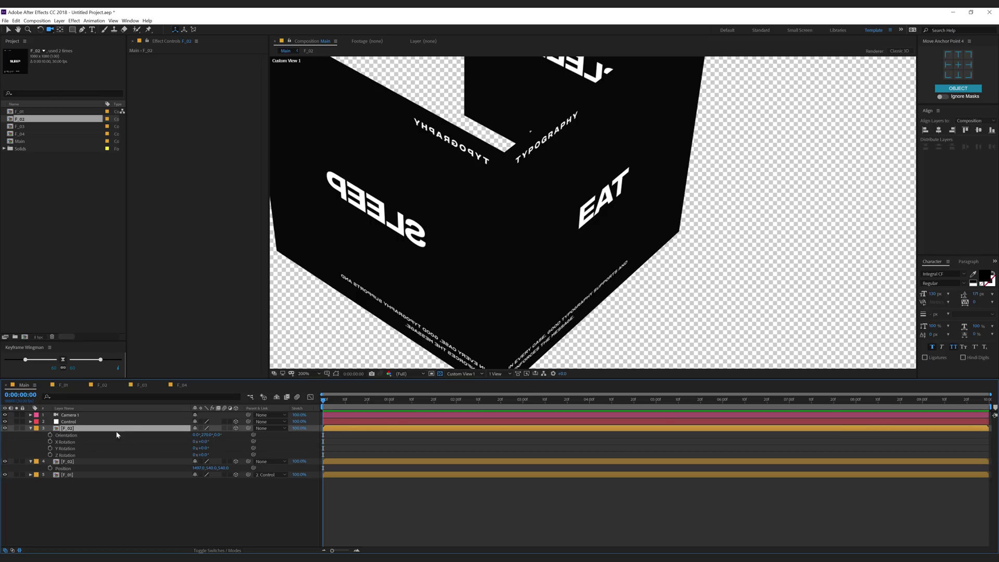
{"action": "left_click_drag", "start_coordinate": [202, 448], "coordinate": [270, 441]}
{"action": "left_click", "coordinate": [204, 449]}
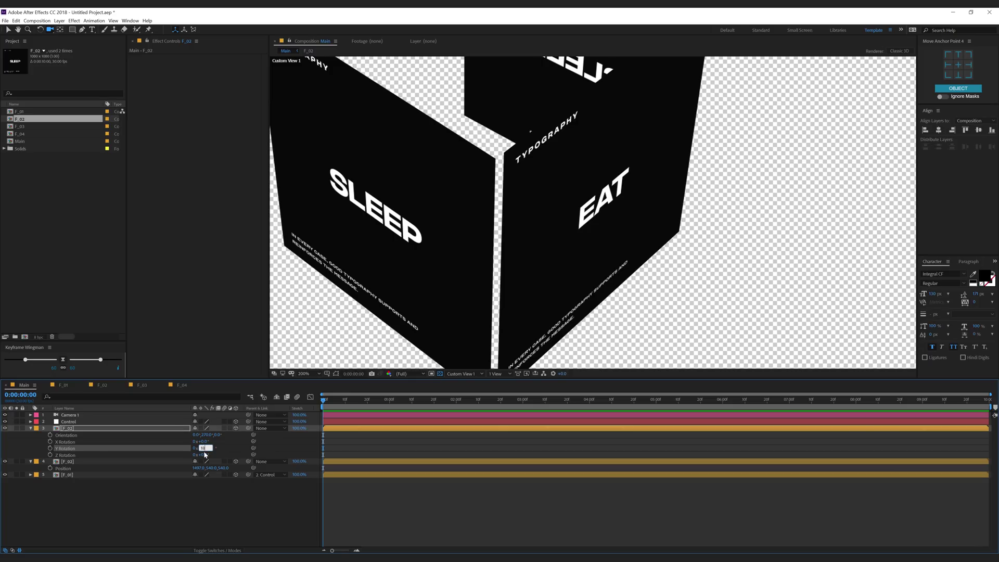
{"action": "left_click", "coordinate": [191, 497]}
{"action": "scroll", "coordinate": [449, 275], "scroll_direction": "down", "scroll_amount": 1}
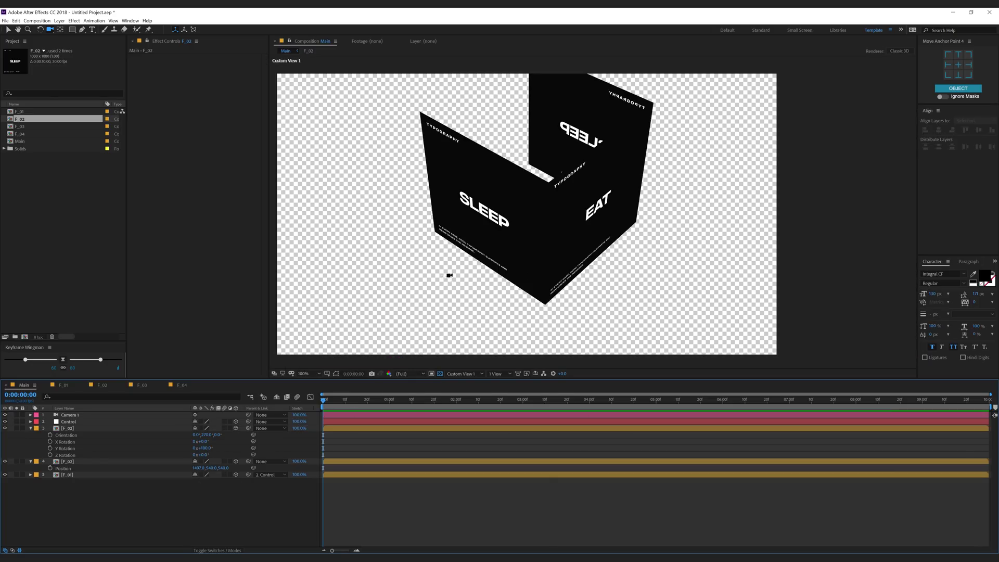
Duplicate the F_01 layer and reveal the copy's Position property, with the layer controls visible
{"action": "mouse_move", "coordinate": [543, 232]}
{"action": "left_mouse_down"}
{"action": "mouse_move", "coordinate": [448, 203]}
{"action": "mouse_move", "coordinate": [555, 225]}
{"action": "left_mouse_up"}
{"action": "left_click", "coordinate": [68, 476]}
{"action": "key", "text": "ctrl+shift+h"}
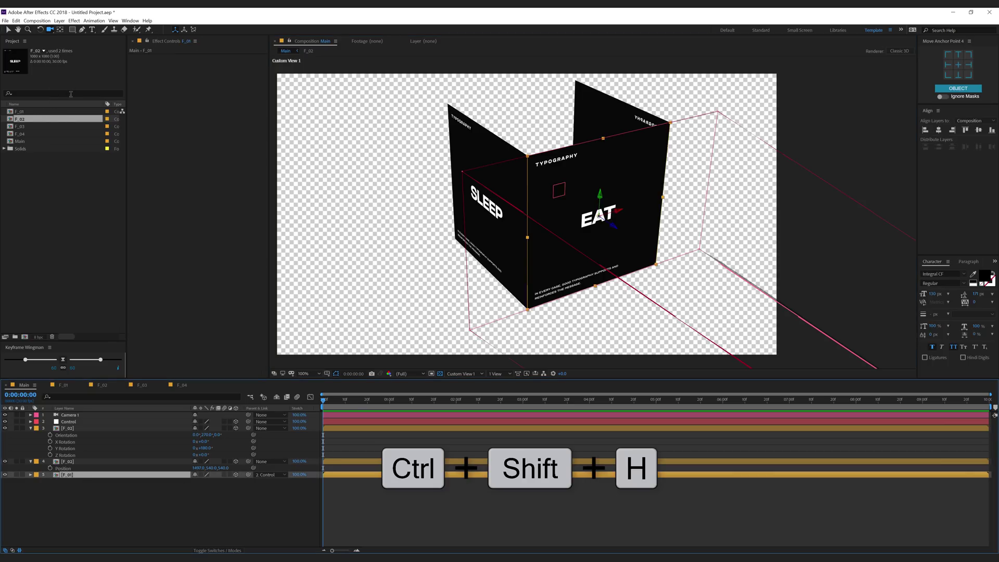
{"action": "left_click", "coordinate": [7, 30]}
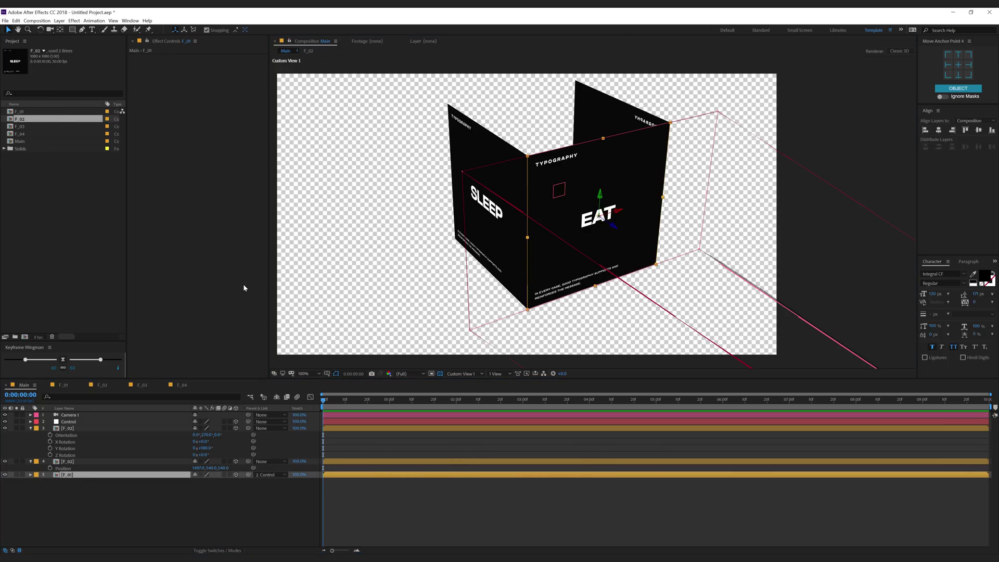
{"action": "key", "text": "ctrl+d"}
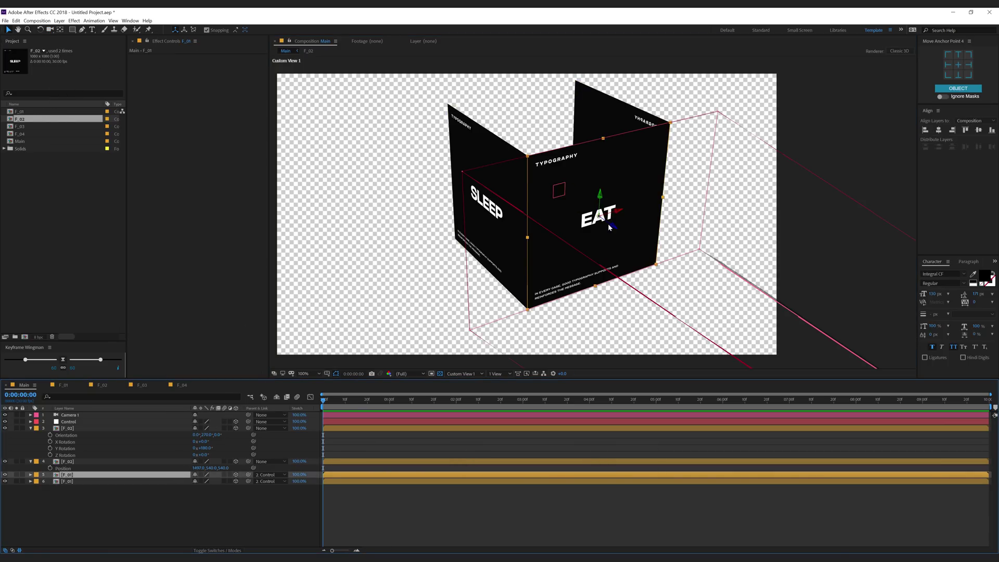
{"action": "key", "text": "p"}
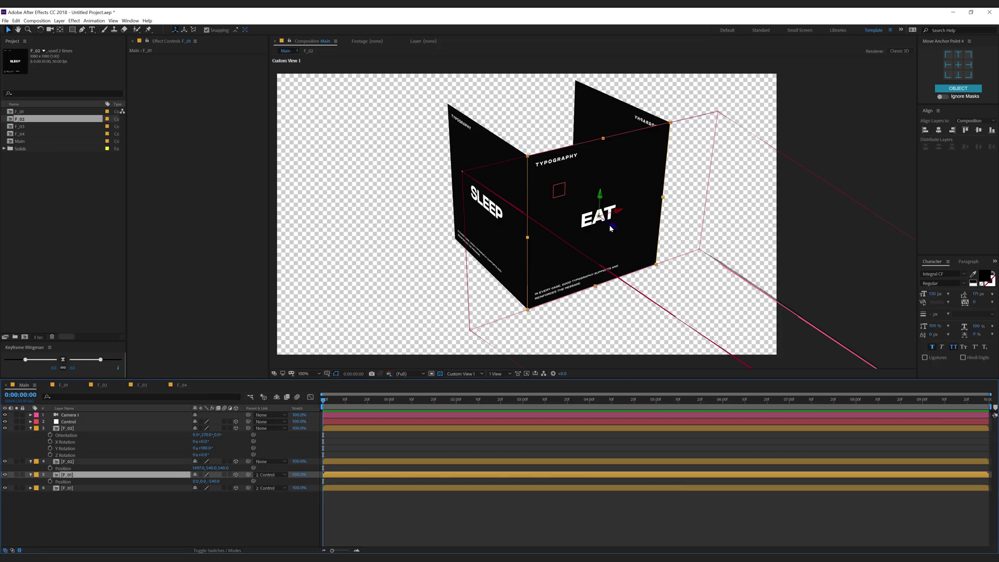
Place the F_01 copy on the open back side of the box by setting its Z position to 540
{"action": "left_click_drag", "start_coordinate": [614, 227], "coordinate": [320, 154]}
{"action": "left_click", "coordinate": [213, 482]}
{"action": "type", "text": "540"}
{"action": "key", "text": "Return"}
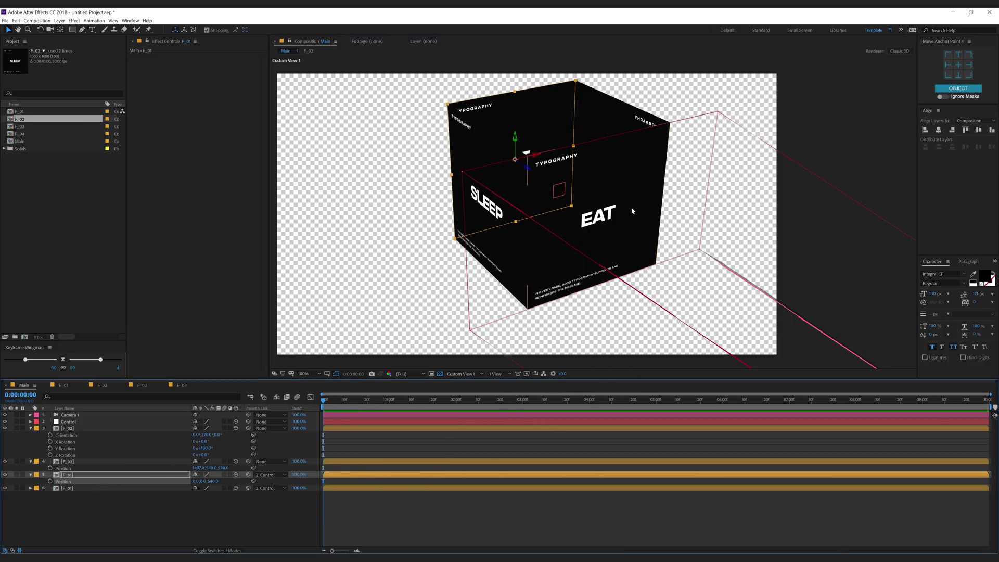
{"action": "left_click_drag", "start_coordinate": [639, 206], "coordinate": [464, 194]}
{"action": "left_click", "coordinate": [230, 518]}
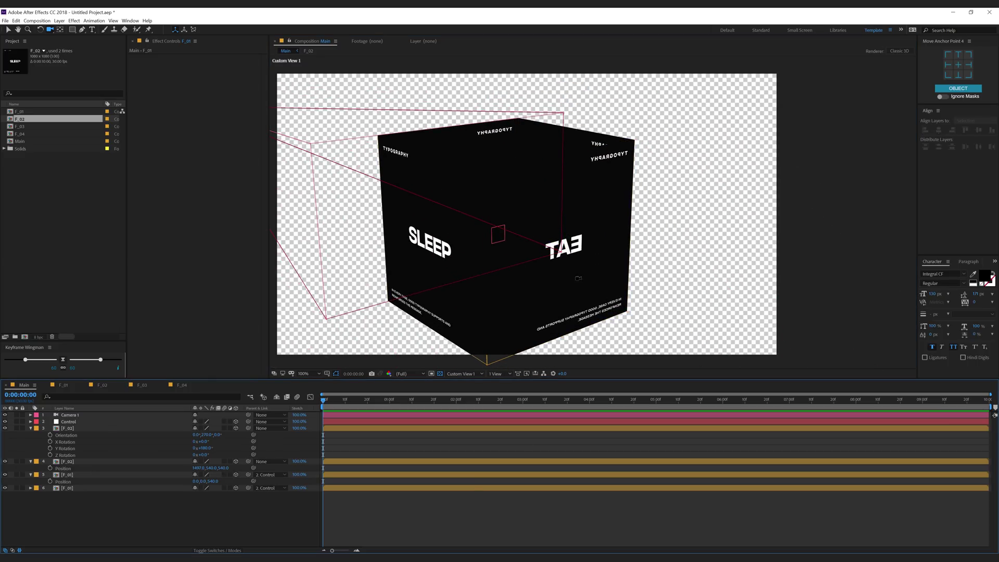
{"action": "left_click", "coordinate": [76, 428]}
{"action": "left_click_drag", "start_coordinate": [207, 451], "coordinate": [195, 450]}
{"action": "key", "text": "ctrl+z"}
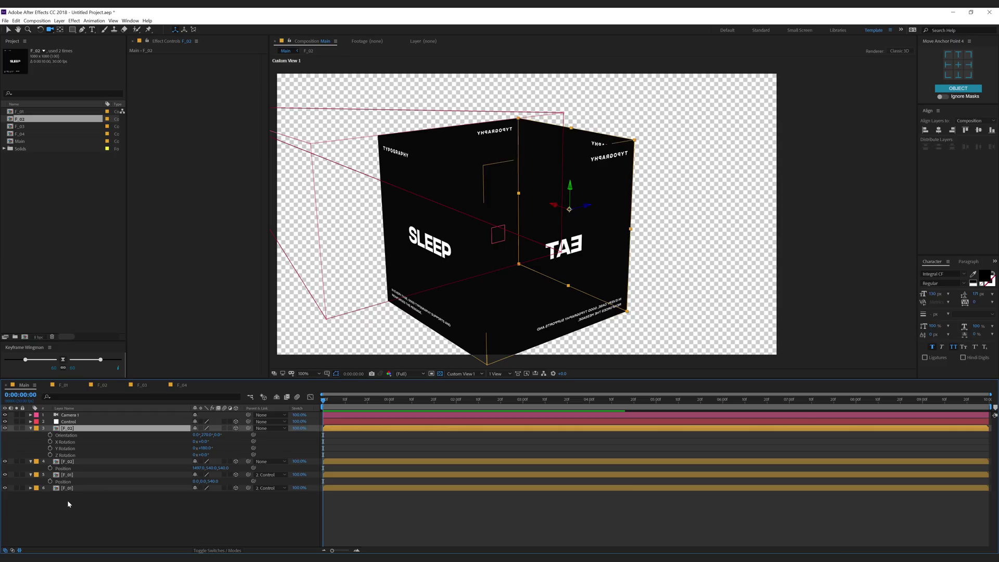
Set the F_01 copy's Y orientation to 180° so that EAT reads correctly from outside
{"action": "left_click", "coordinate": [75, 490]}
{"action": "left_click", "coordinate": [74, 475]}
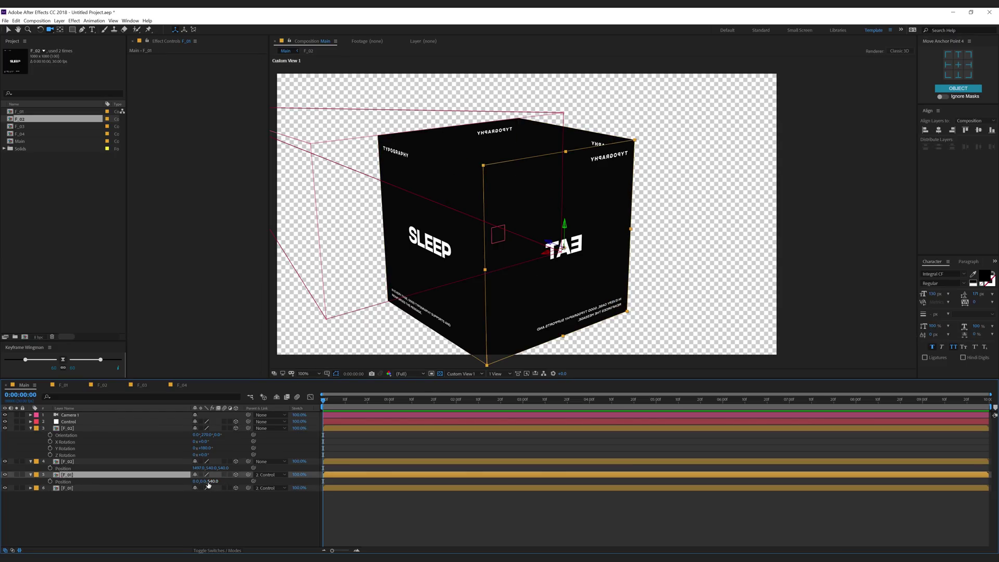
{"action": "key", "text": "r"}
{"action": "left_click_drag", "start_coordinate": [206, 481], "coordinate": [280, 478]}
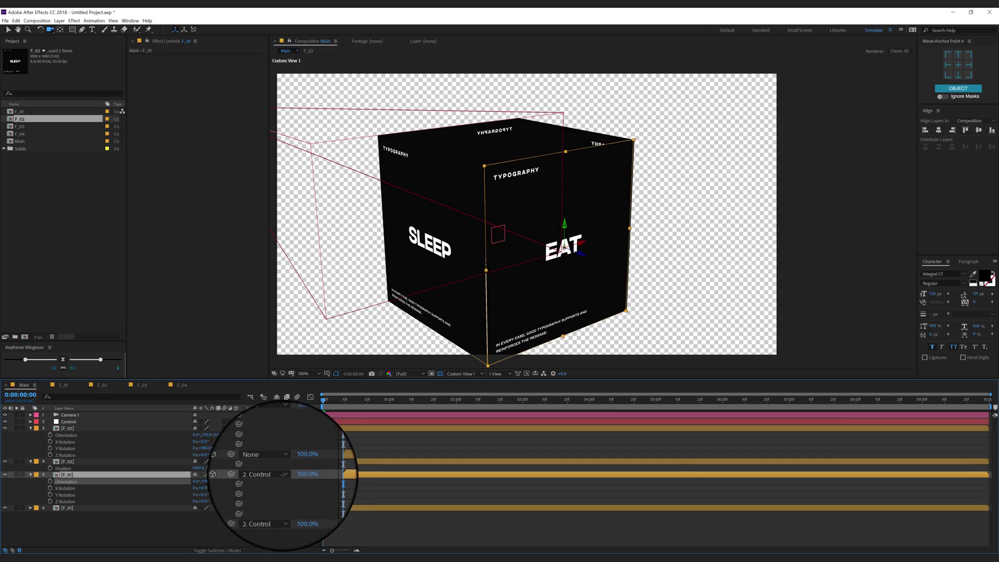
{"action": "left_click", "coordinate": [204, 481]}
{"action": "type", "text": "18"}
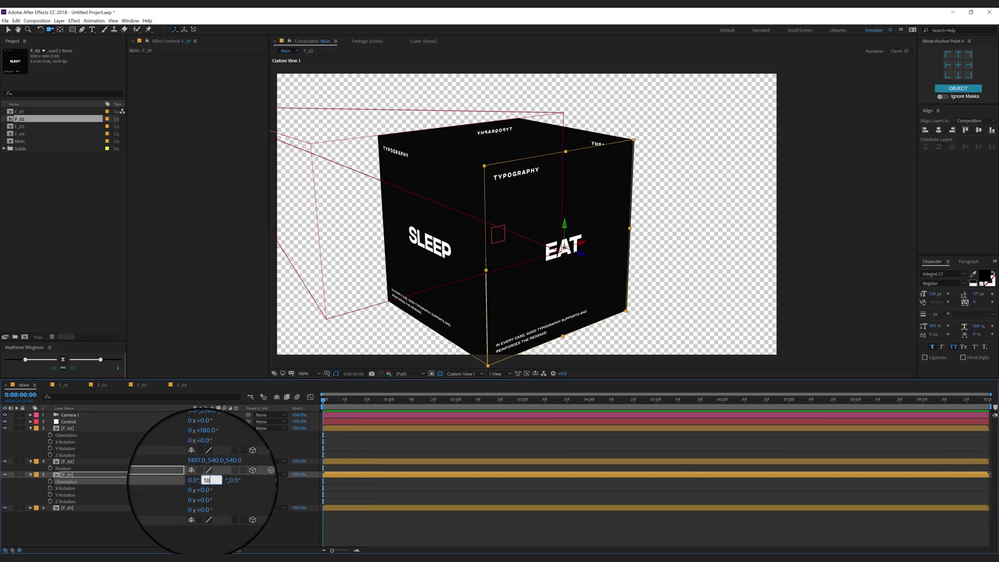
{"action": "type", "text": "0"}
{"action": "left_click", "coordinate": [195, 522]}
Add the F_03 composition to Main directly below the Control null and make it a 3D layer
{"action": "left_click_drag", "start_coordinate": [490, 279], "coordinate": [588, 289]}
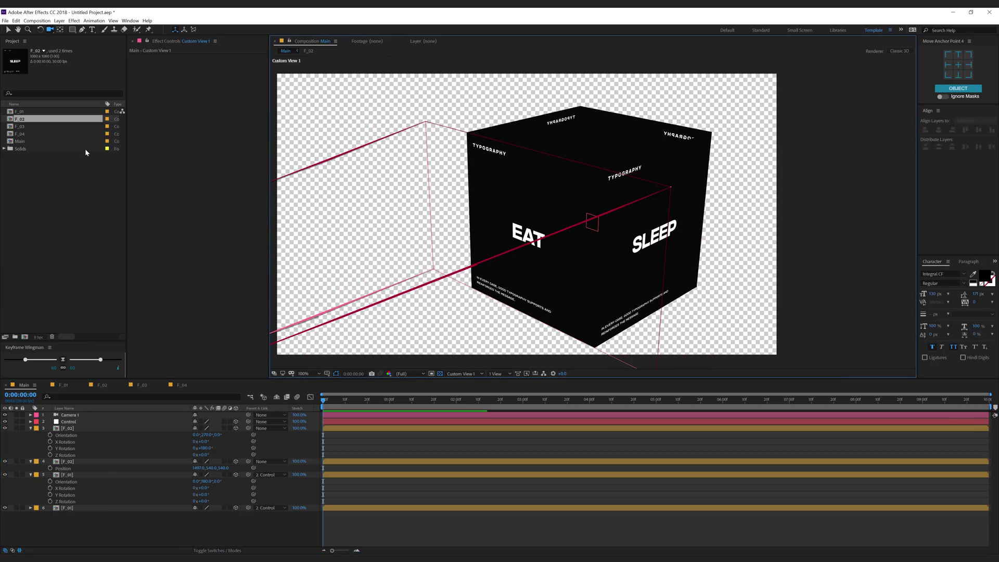
{"action": "left_click", "coordinate": [18, 127]}
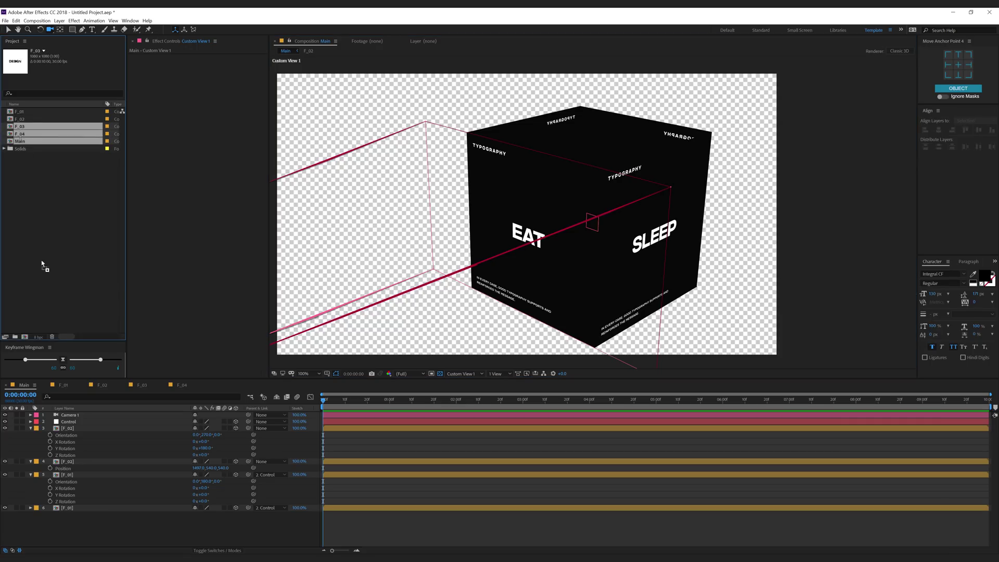
{"action": "left_click_drag", "start_coordinate": [66, 418], "coordinate": [65, 425]}
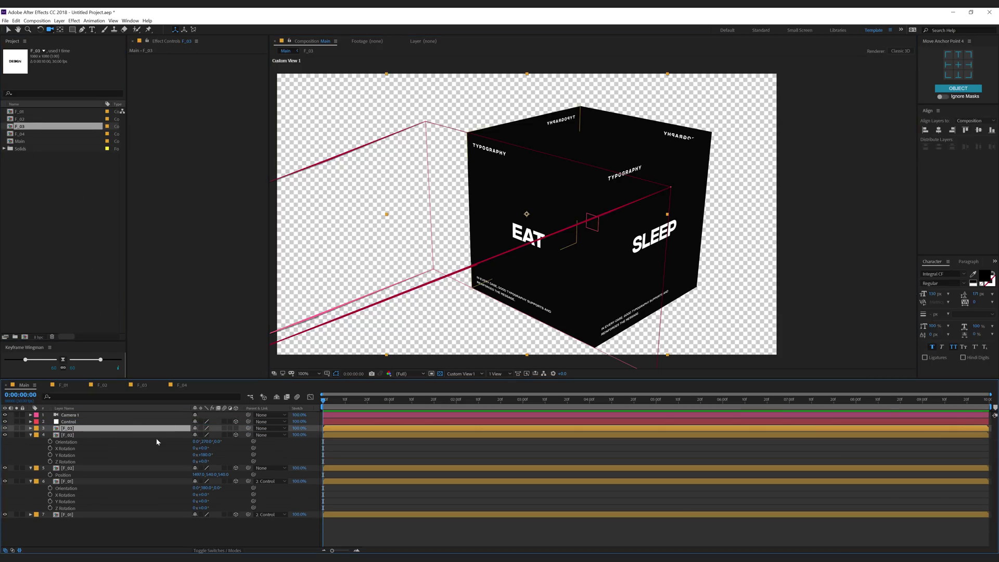
{"action": "left_click", "coordinate": [235, 428]}
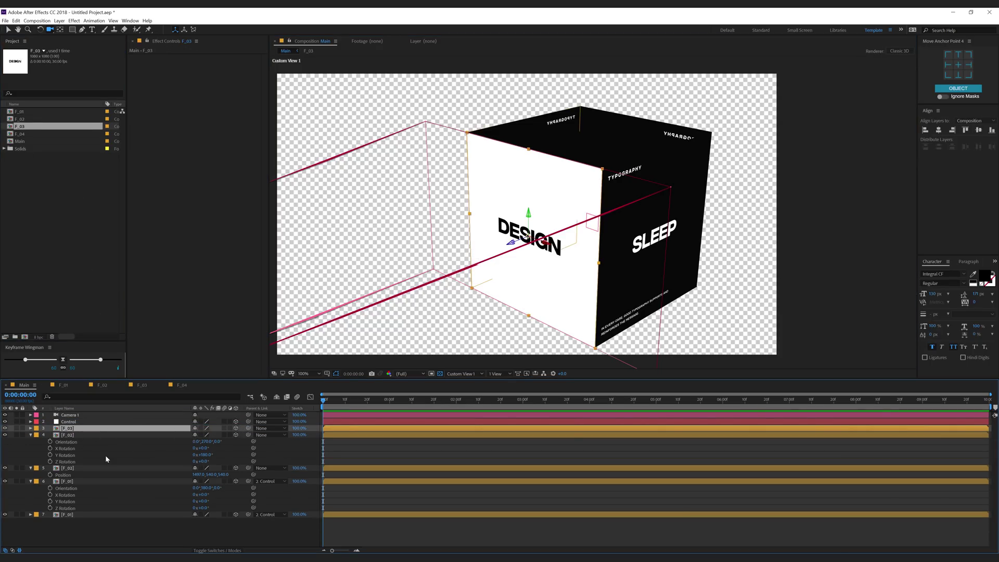
{"action": "key", "text": "r"}
{"action": "left_click_drag", "start_coordinate": [204, 435], "coordinate": [229, 436]}
{"action": "key", "text": "ctrl+z"}
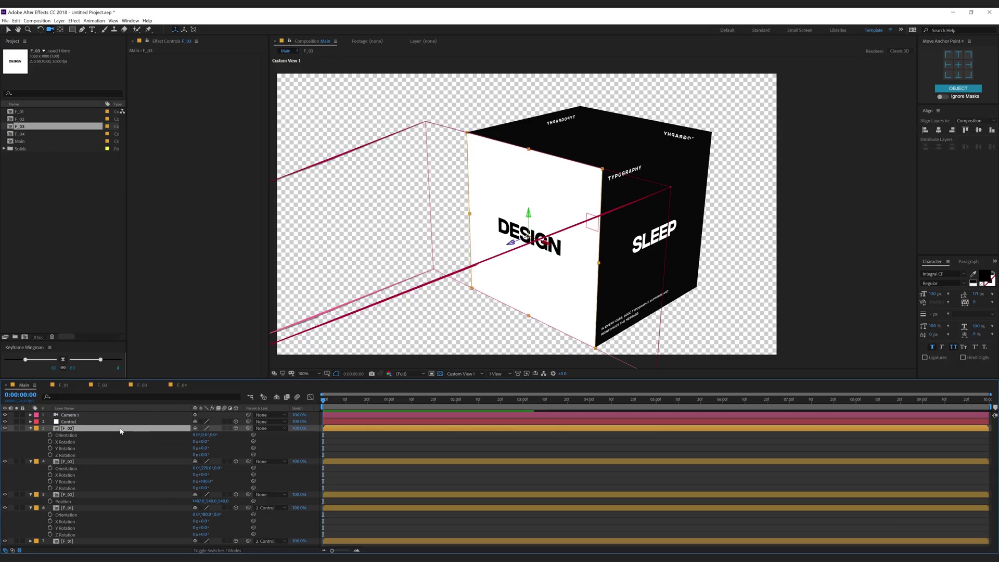
{"action": "key", "text": "a"}
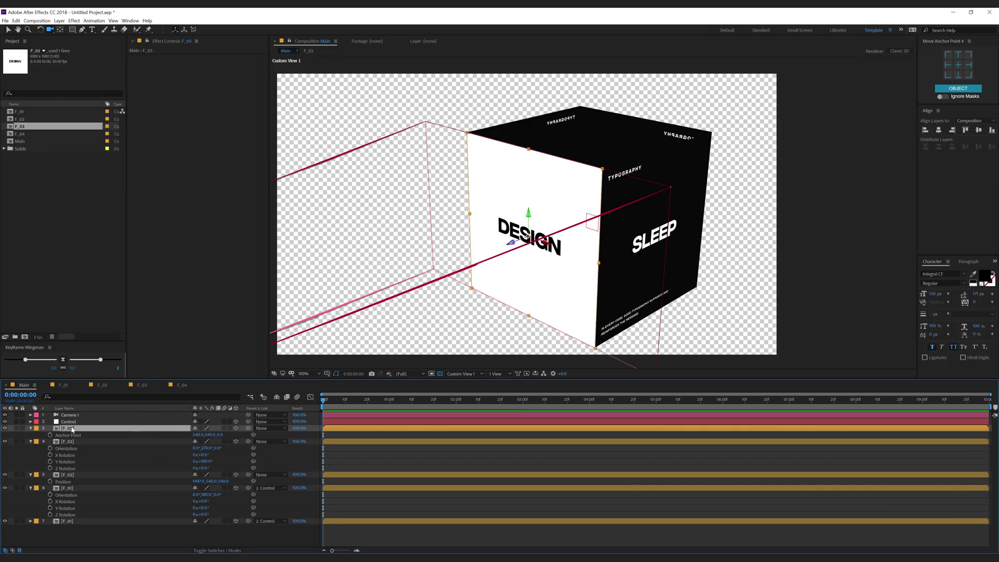
Lay the F_03 layer flat by setting its X Rotation to -90°
{"action": "key", "text": "r"}
{"action": "left_click_drag", "start_coordinate": [204, 449], "coordinate": [182, 443]}
{"action": "key", "text": "ctrl+z"}
{"action": "left_click", "coordinate": [201, 442]}
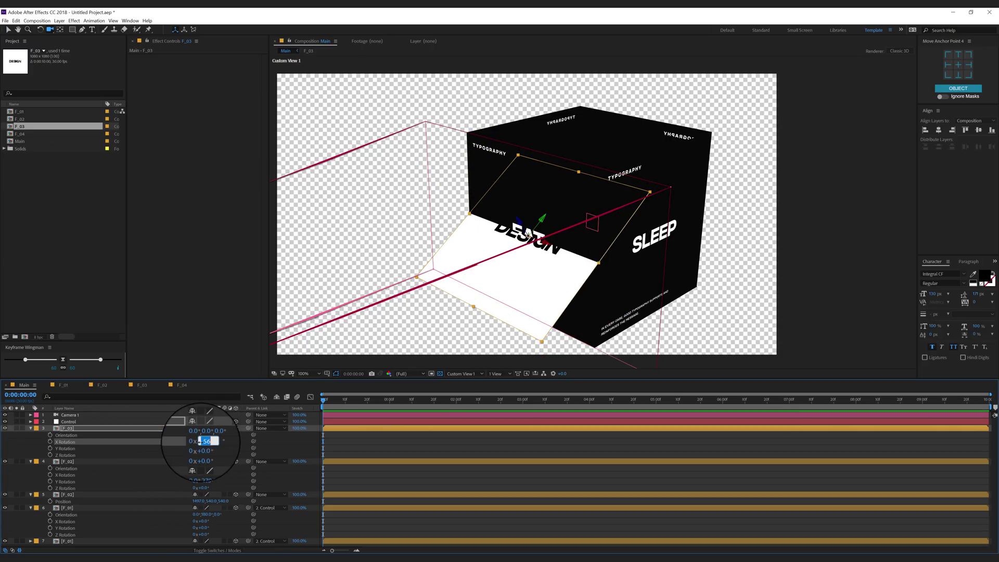
{"action": "type", "text": "-90"}
{"action": "key", "text": "Return"}
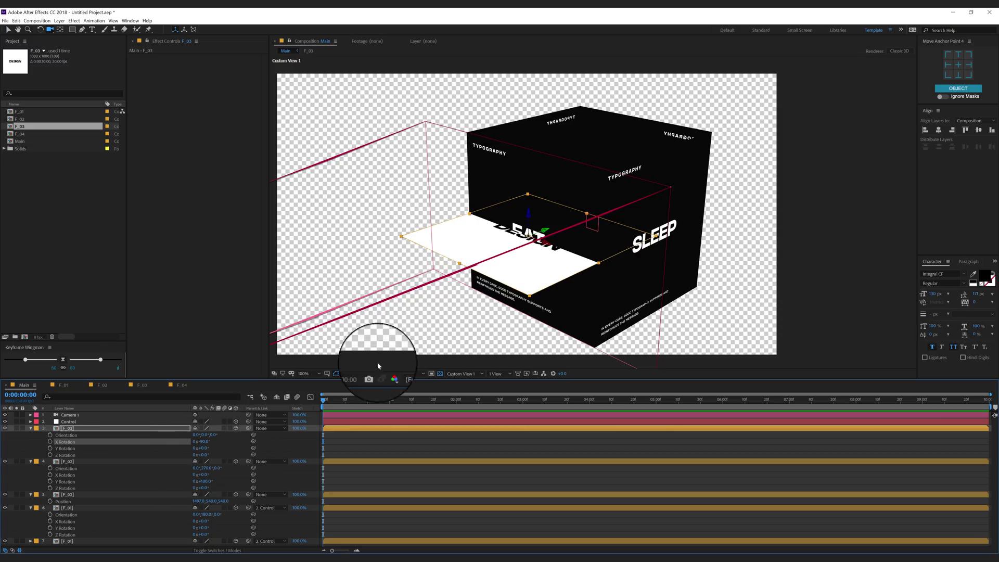
Raise the F_03 layer to a Y position of about 3 and slide it back over the top of the box
{"action": "left_click", "coordinate": [9, 31]}
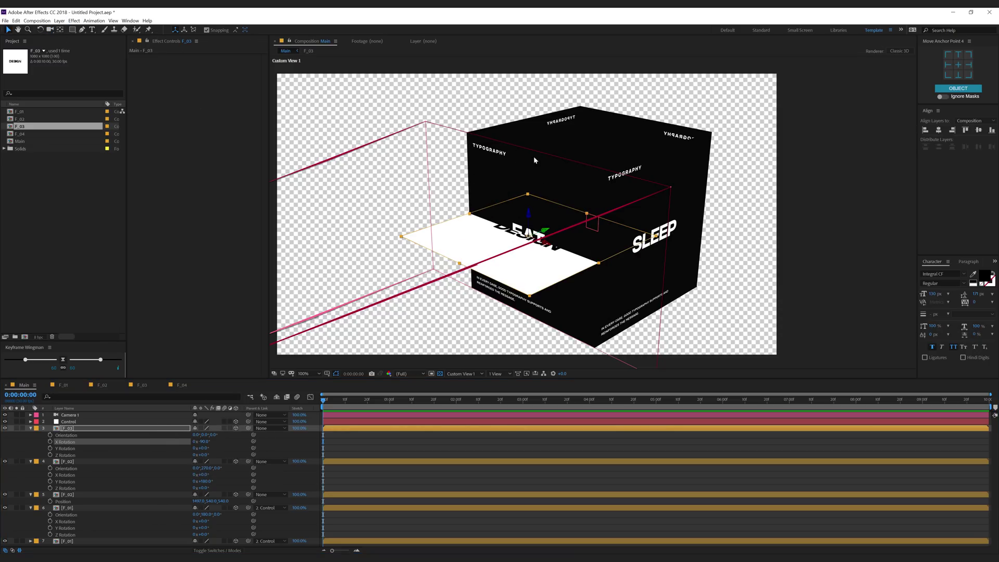
{"action": "left_click_drag", "start_coordinate": [528, 214], "coordinate": [532, 77]}
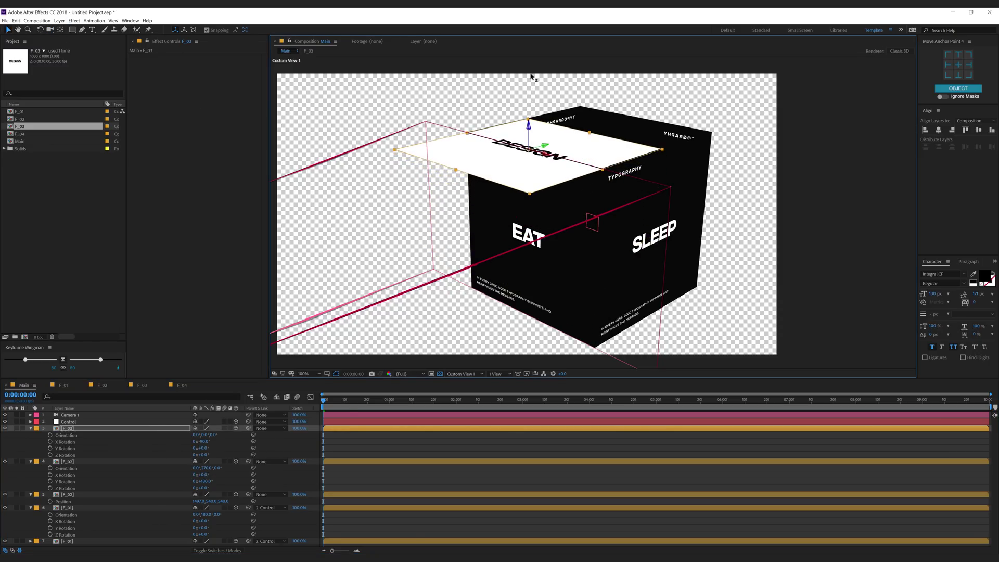
{"action": "left_click_drag", "start_coordinate": [550, 147], "coordinate": [635, 125]}
{"action": "key", "text": "p"}
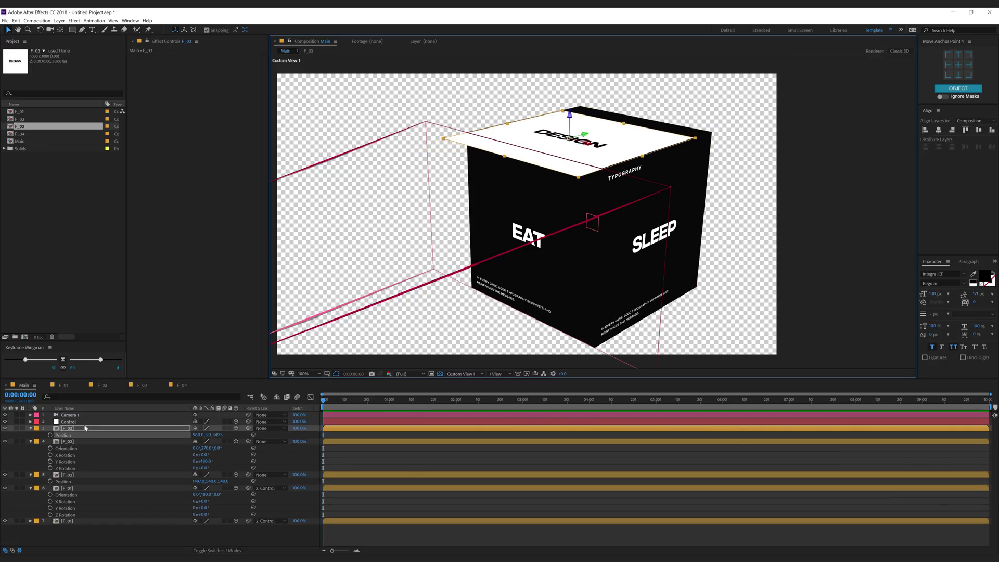
Slide the F_03 layer onto the top of the box and set its position to Y 0 and Z 540
{"action": "left_click", "coordinate": [71, 433]}
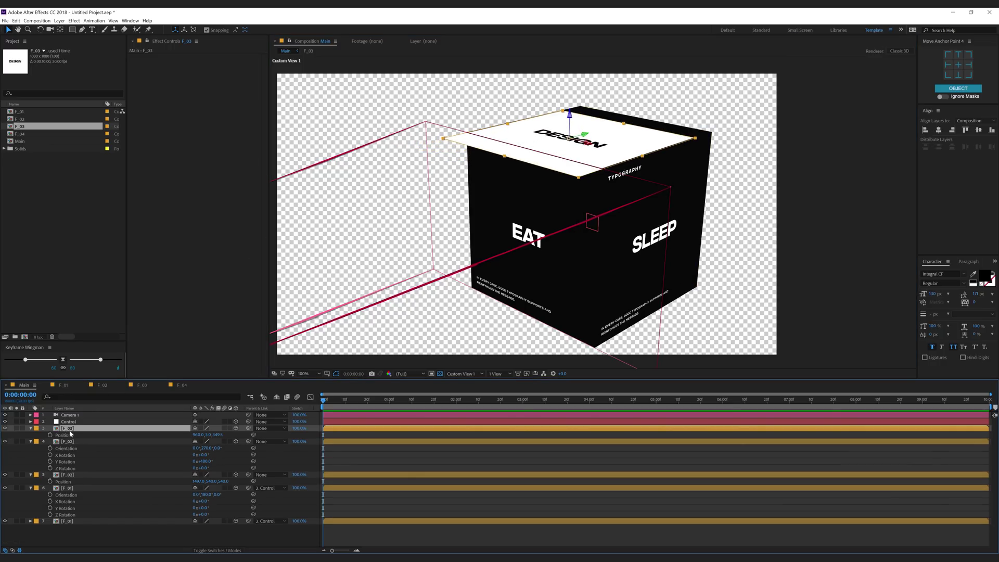
{"action": "left_click_drag", "start_coordinate": [585, 136], "coordinate": [629, 120]}
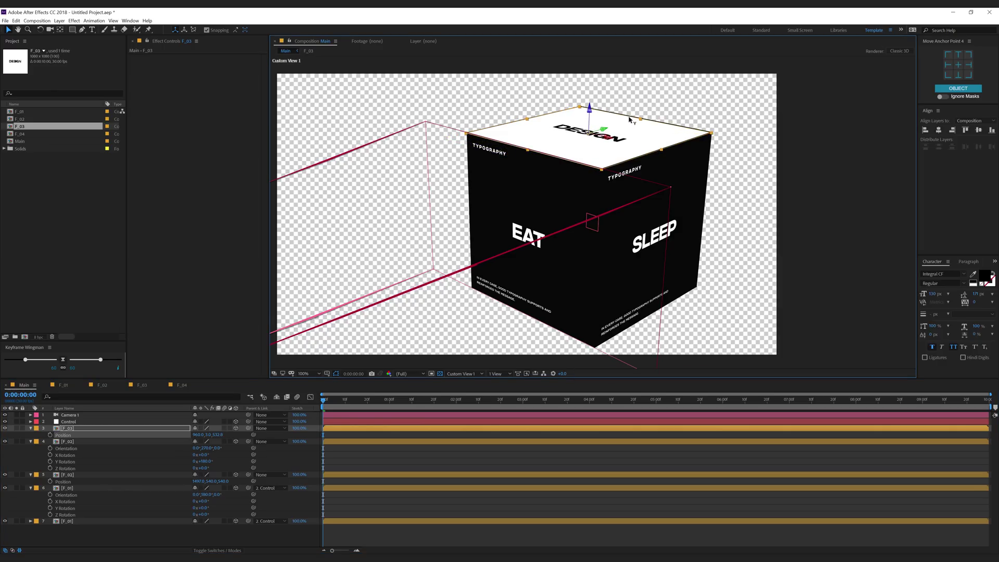
{"action": "left_click", "coordinate": [217, 435]}
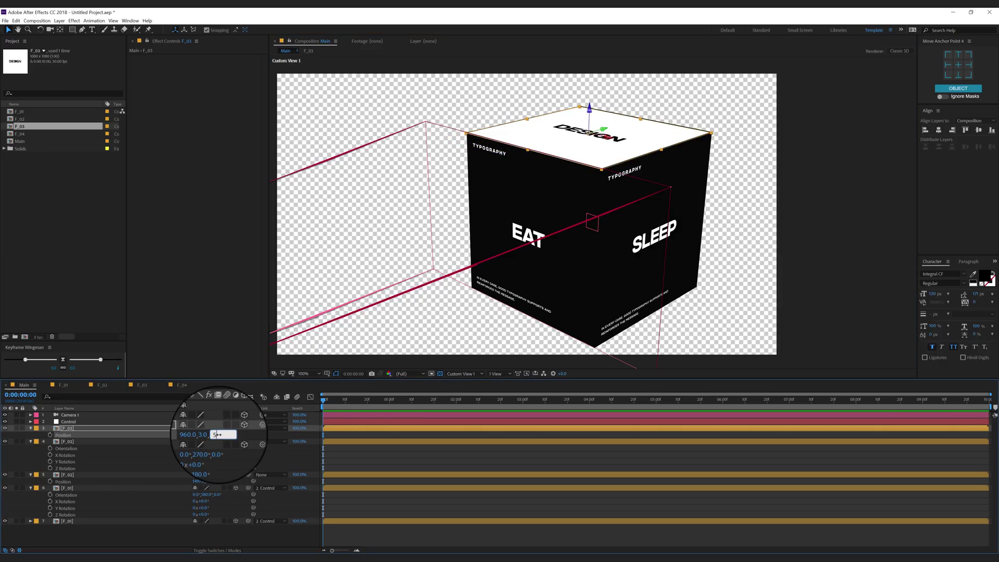
{"action": "type", "text": "540"}
{"action": "key", "text": "Return"}
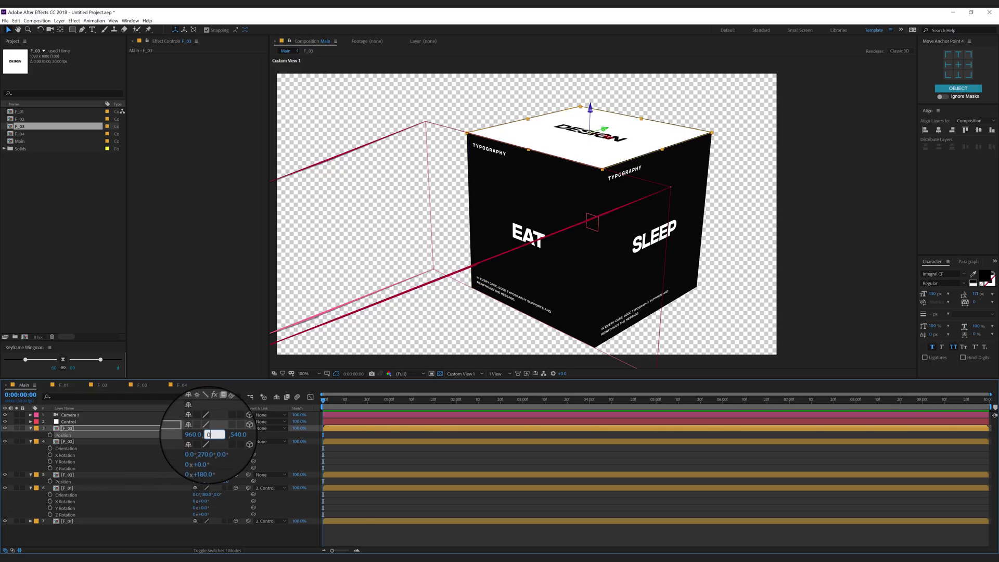
{"action": "type", "text": "0"}
{"action": "key", "text": "Return"}
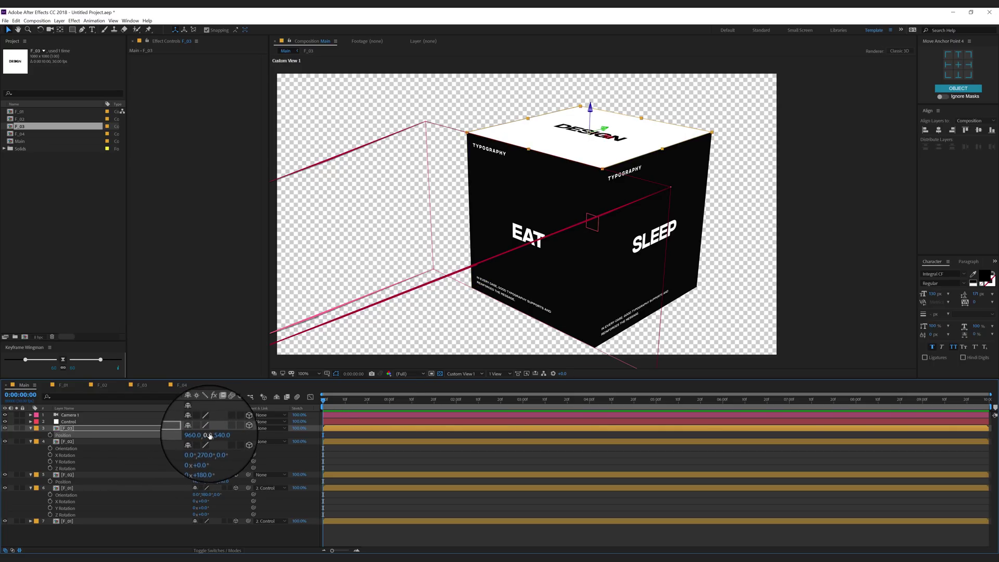
Duplicate the F_03 layer and move the copy down to the underside of the box
{"action": "left_click", "coordinate": [180, 533]}
{"action": "key", "text": "c"}
{"action": "left_click_drag", "start_coordinate": [598, 204], "coordinate": [578, 213]}
{"action": "left_click", "coordinate": [72, 429]}
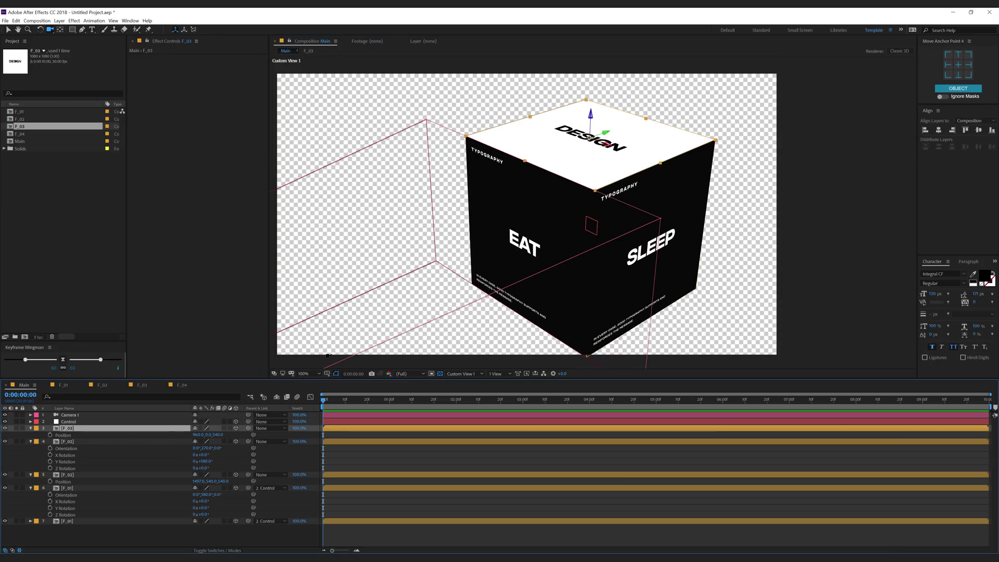
{"action": "key", "text": "ctrl+d"}
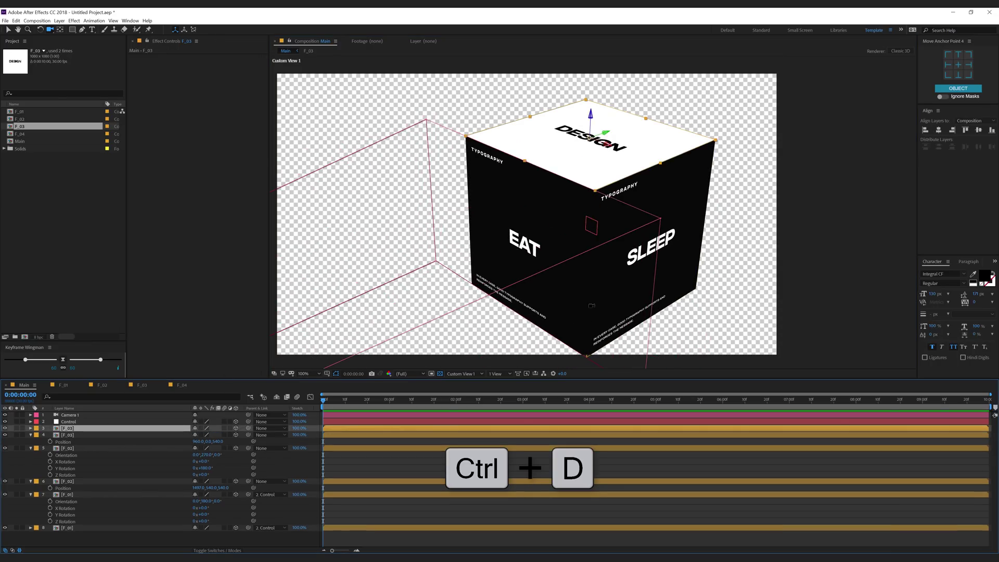
{"action": "left_click_drag", "start_coordinate": [585, 281], "coordinate": [561, 232]}
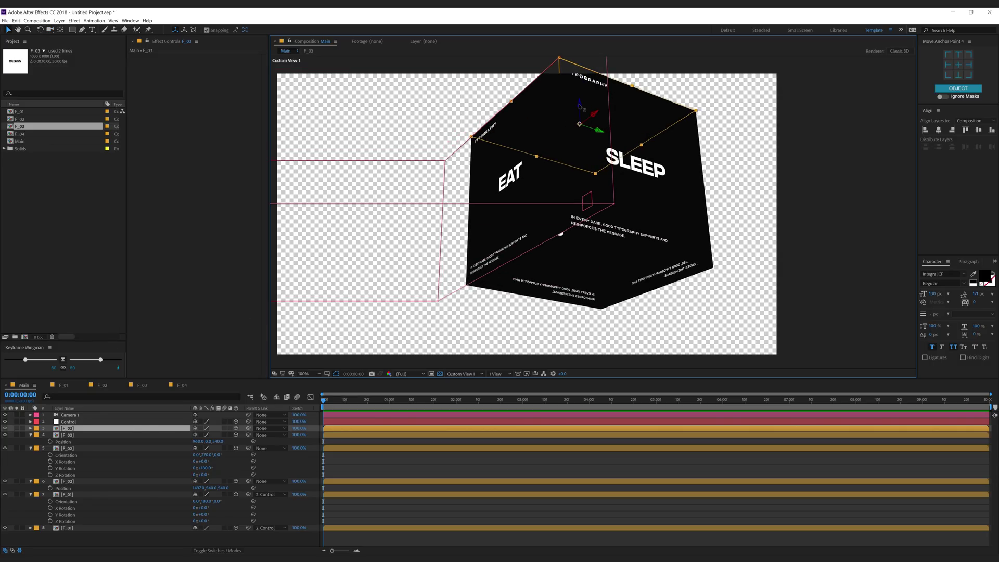
{"action": "left_click_drag", "start_coordinate": [585, 142], "coordinate": [585, 384]}
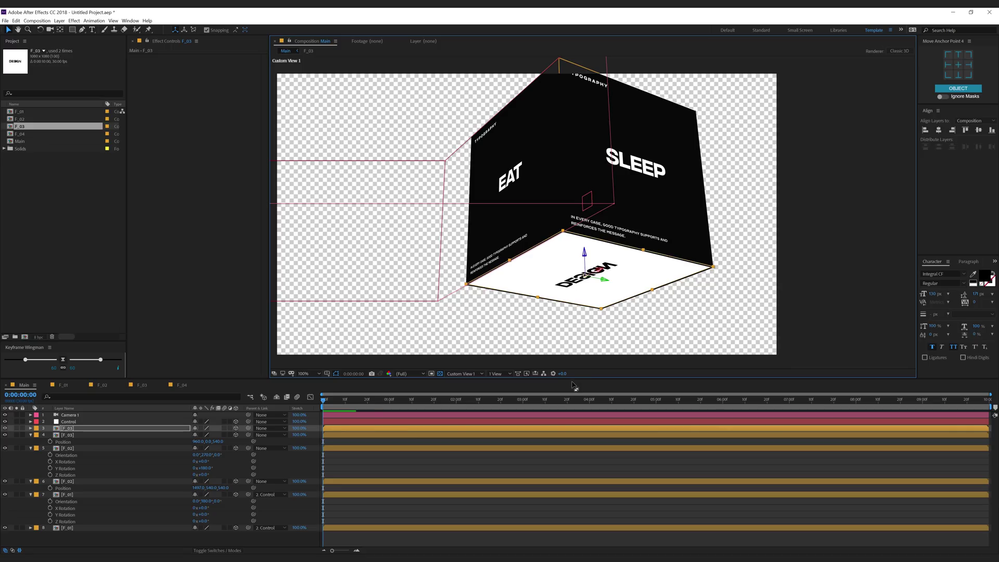
Set the Y position of the F_03 copy on the underside to 1080
{"action": "key", "text": "p"}
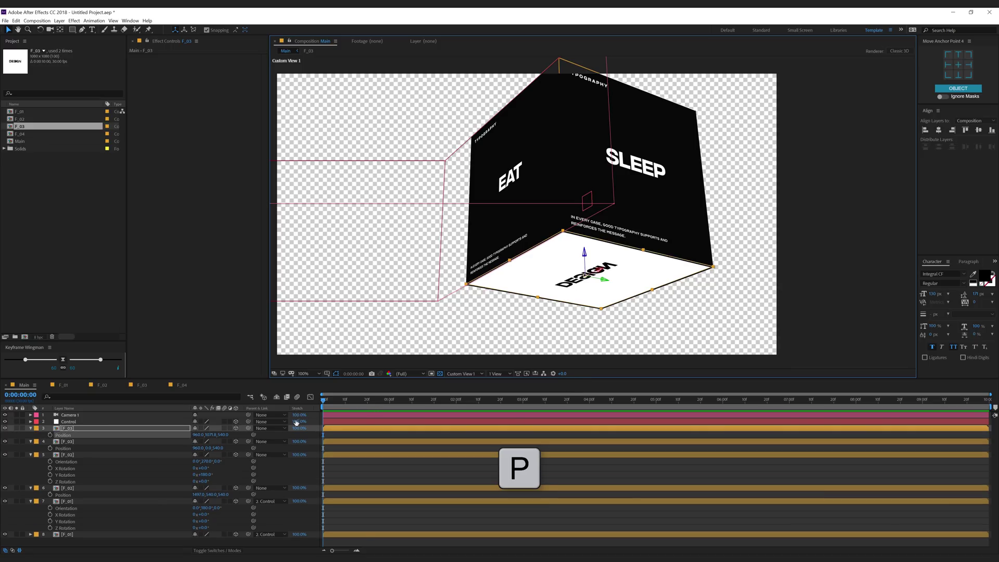
{"action": "left_click", "coordinate": [209, 435]}
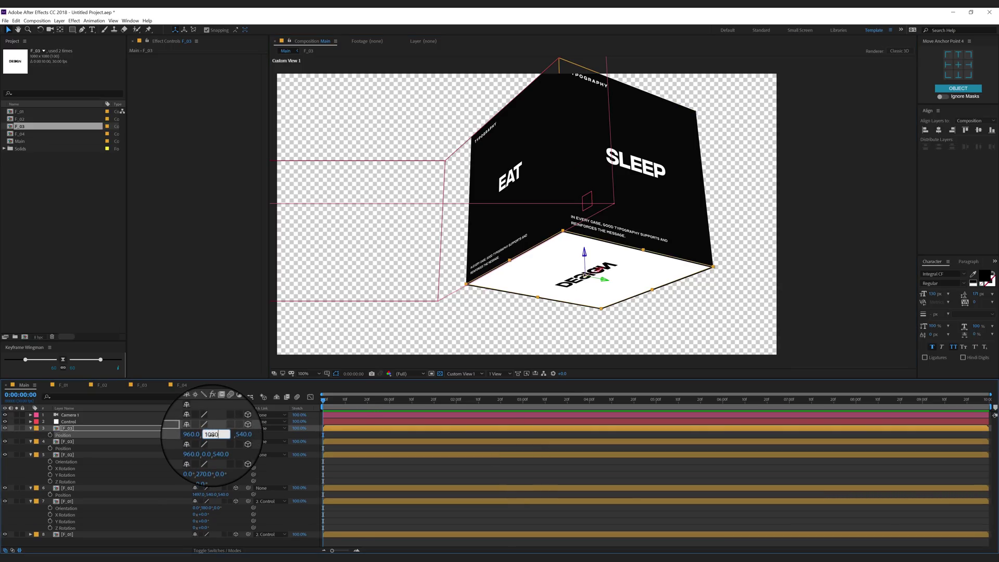
{"action": "key", "text": "Return"}
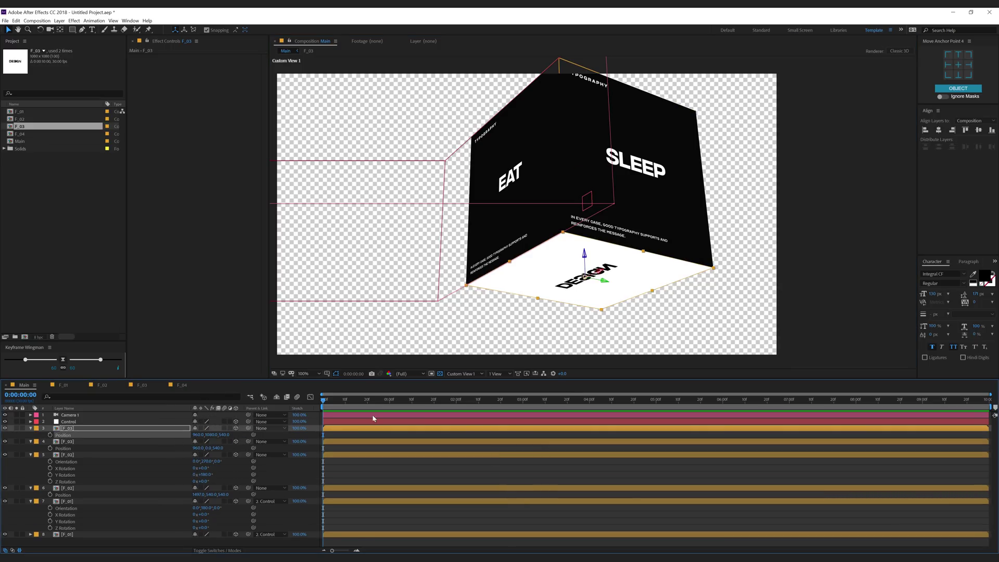
Set the underside F_03 copy's Y and Z orientation to 180° each so that its text reads correctly from outside
{"action": "left_click", "coordinate": [112, 429]}
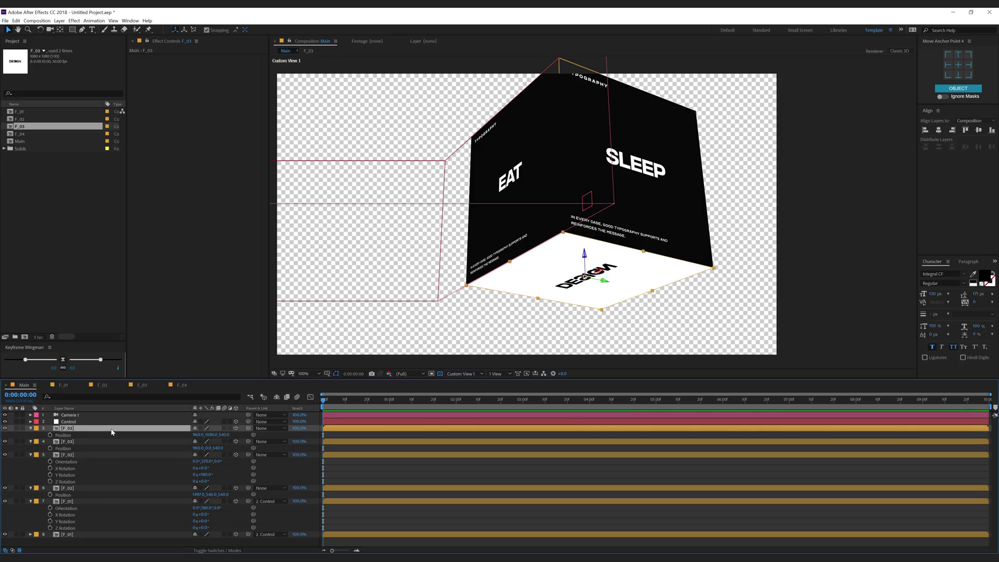
{"action": "key", "text": "r"}
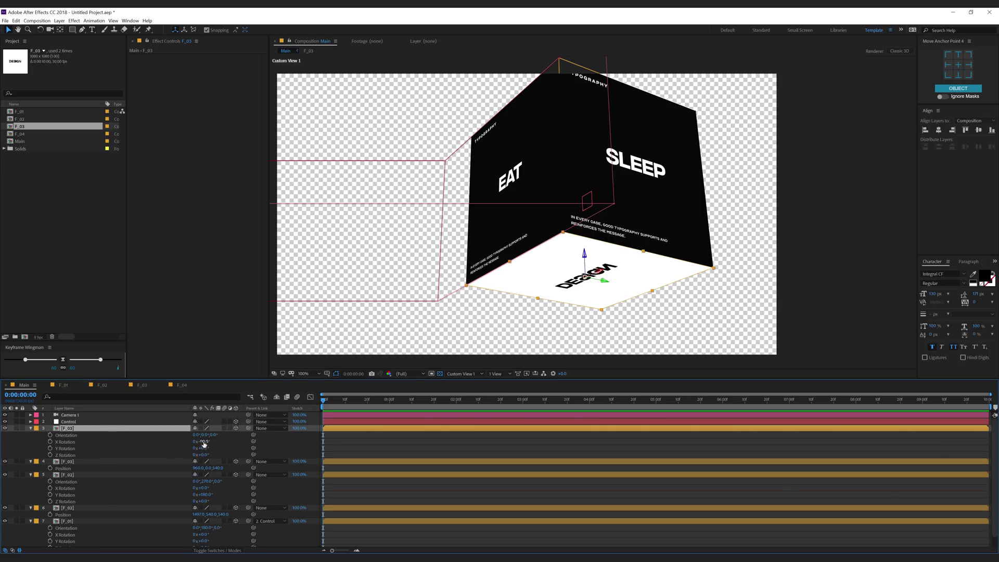
{"action": "left_click_drag", "start_coordinate": [214, 435], "coordinate": [280, 432]}
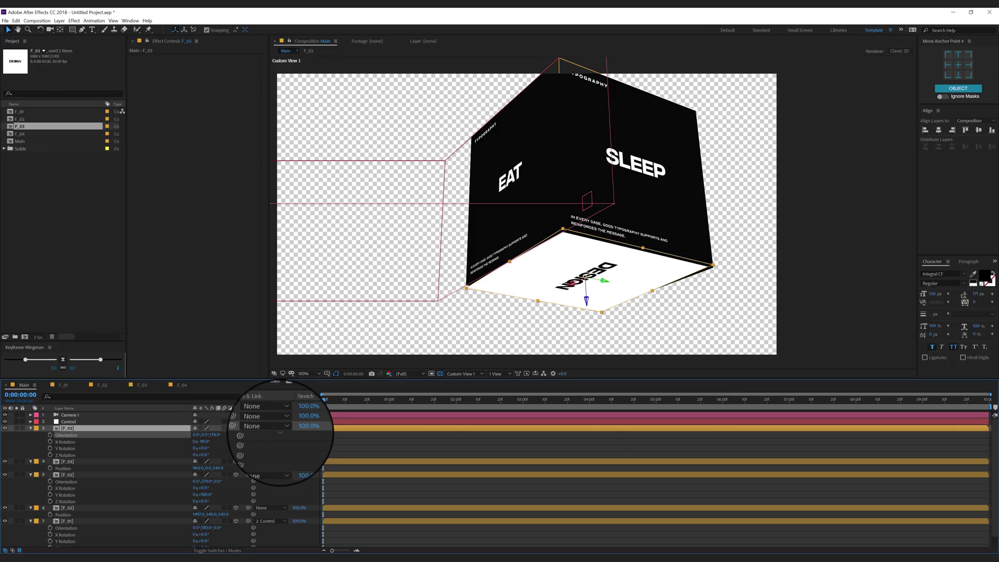
{"action": "left_click", "coordinate": [213, 436]}
{"action": "type", "text": "18"}
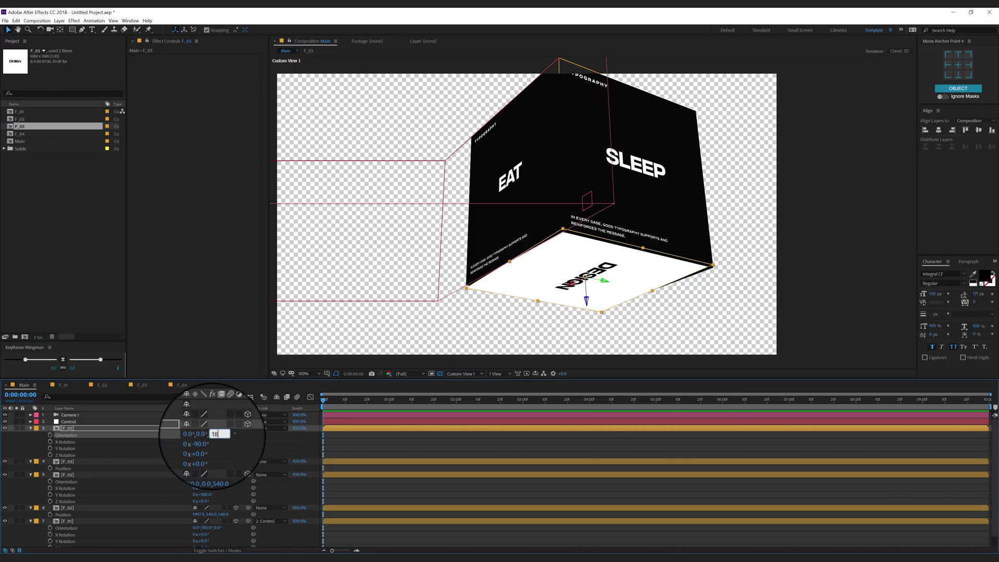
{"action": "left_click", "coordinate": [236, 448]}
{"action": "left_click_drag", "start_coordinate": [203, 436], "coordinate": [276, 432]}
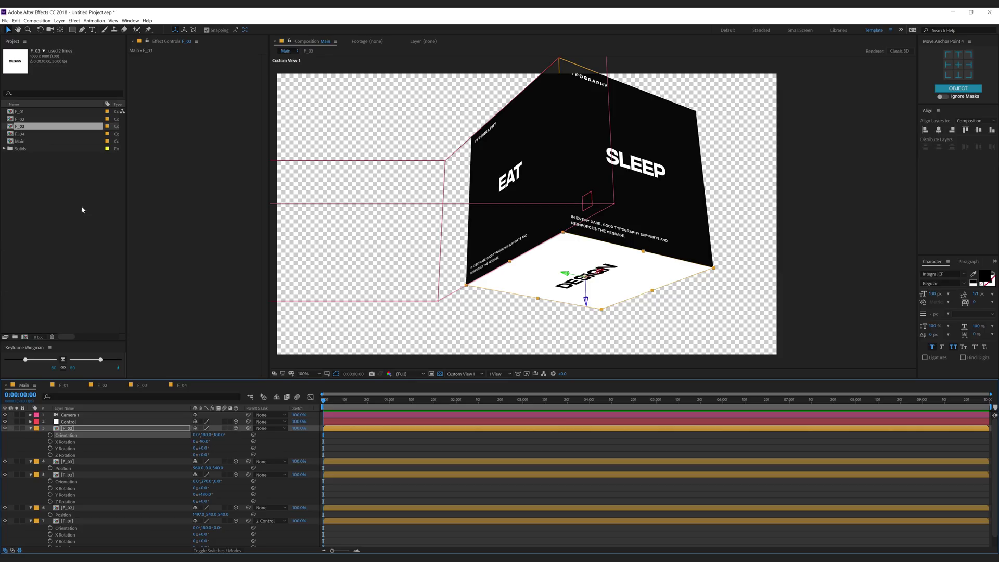
Replace the source of the underside F_03 copy with the F_04 composition, keeping the layer's placement
{"action": "left_click", "coordinate": [25, 134]}
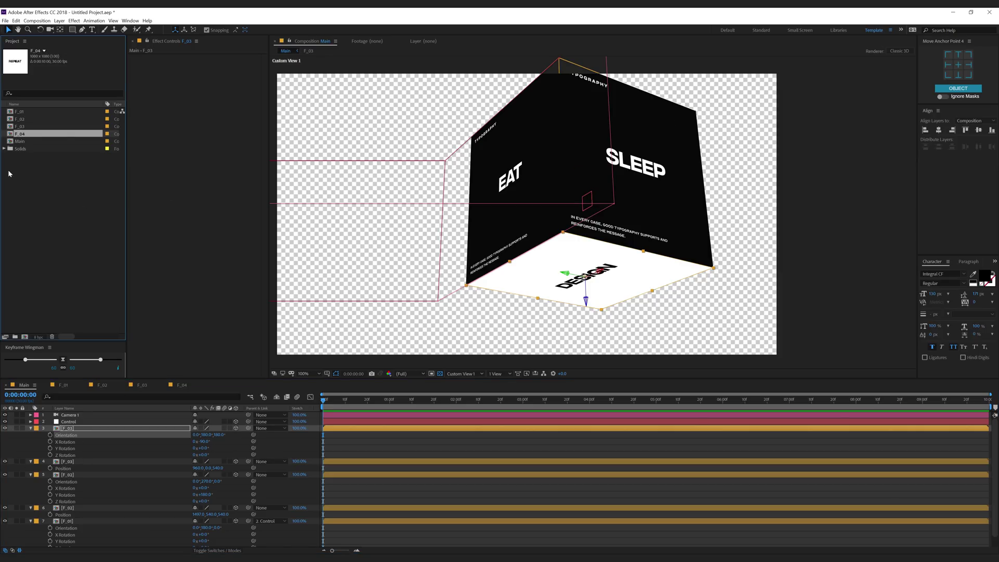
{"action": "left_click", "coordinate": [71, 428]}
{"action": "left_click", "coordinate": [21, 136]}
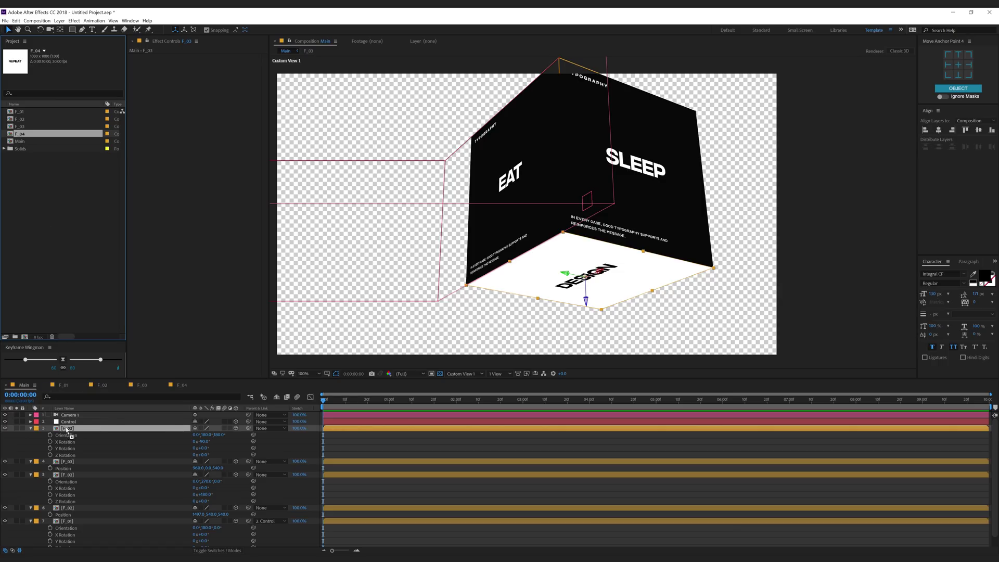
{"action": "left_click_drag", "start_coordinate": [71, 433], "coordinate": [71, 430]}
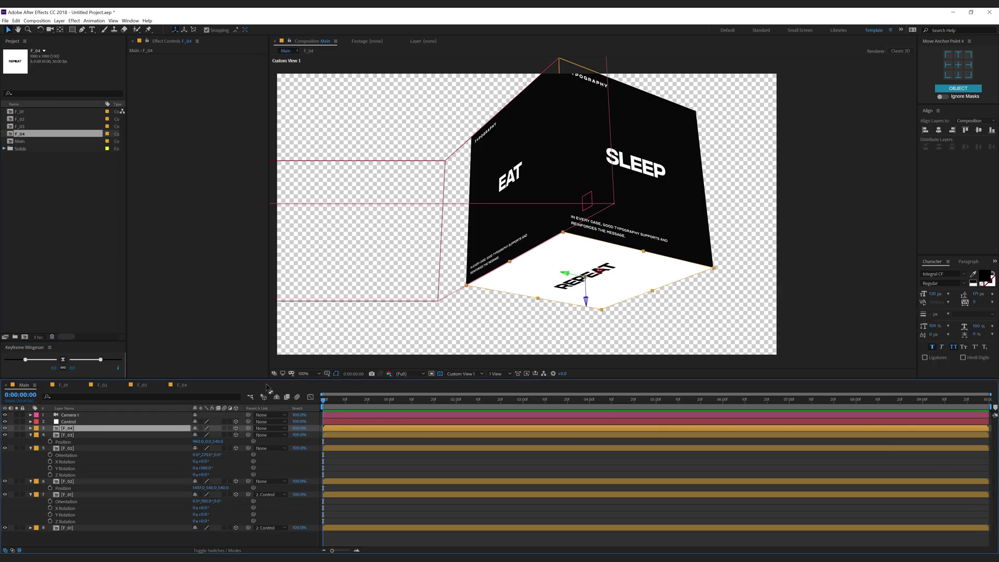
Collapse the properties of all layers in Main and switch the view to Active Camera
{"action": "key", "text": "ctrl+a"}
{"action": "key", "text": "u"}
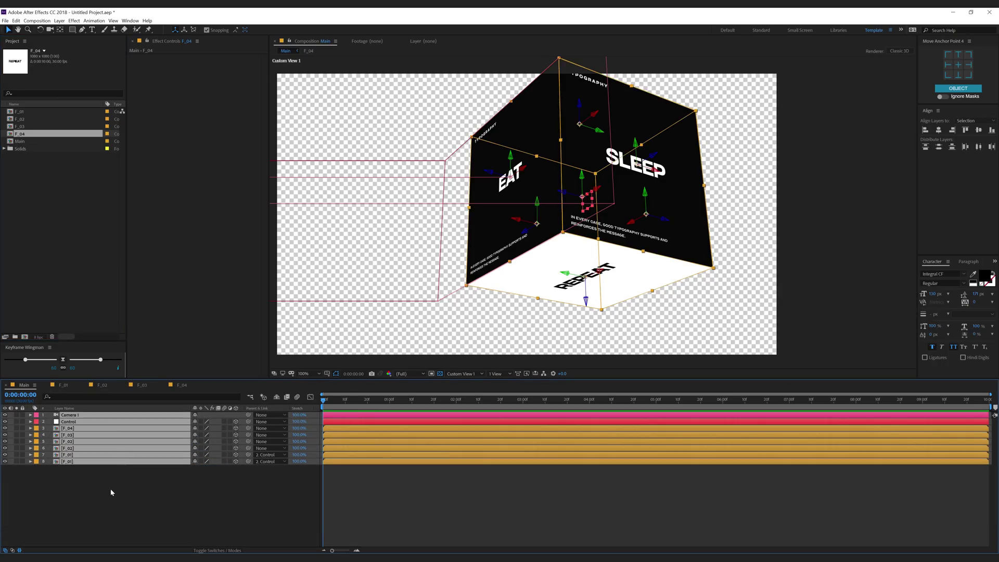
{"action": "left_click", "coordinate": [111, 492]}
{"action": "left_click", "coordinate": [465, 374]}
{"action": "left_click", "coordinate": [461, 384]}
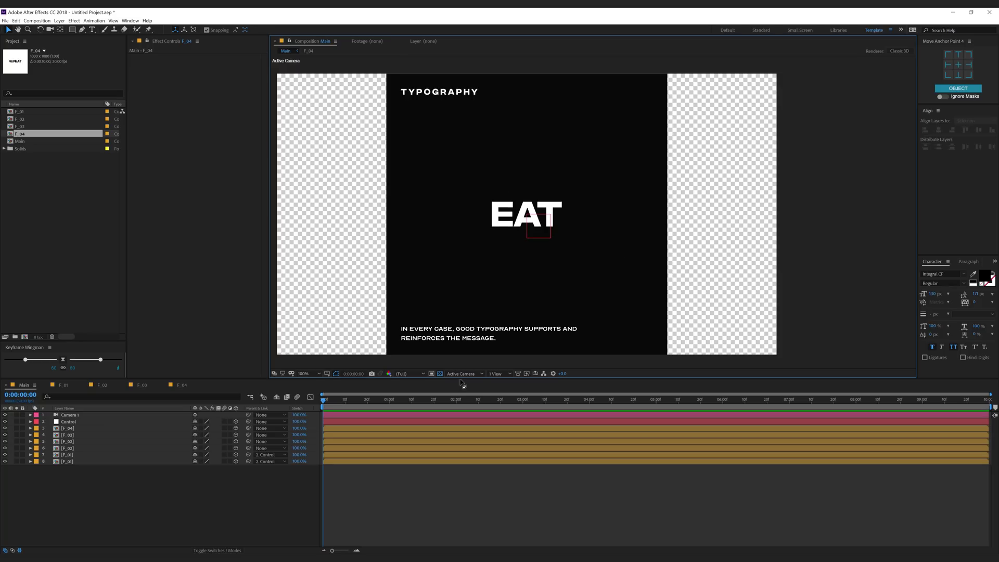
Parent all six frame layers, from F_04 down to the lowest F_01, to the Control null
{"action": "left_click", "coordinate": [74, 423]}
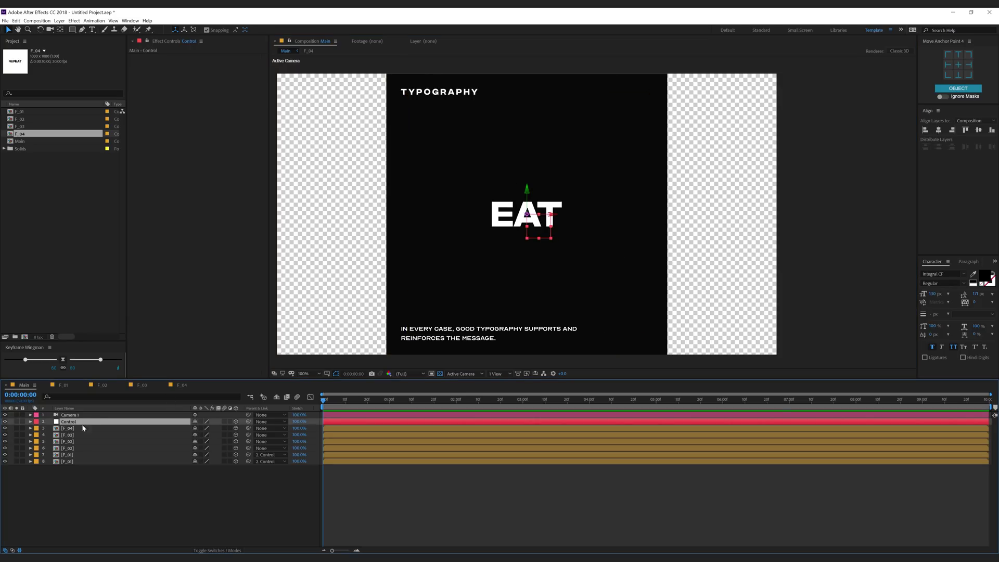
{"action": "left_click_drag", "start_coordinate": [75, 482], "coordinate": [136, 425]}
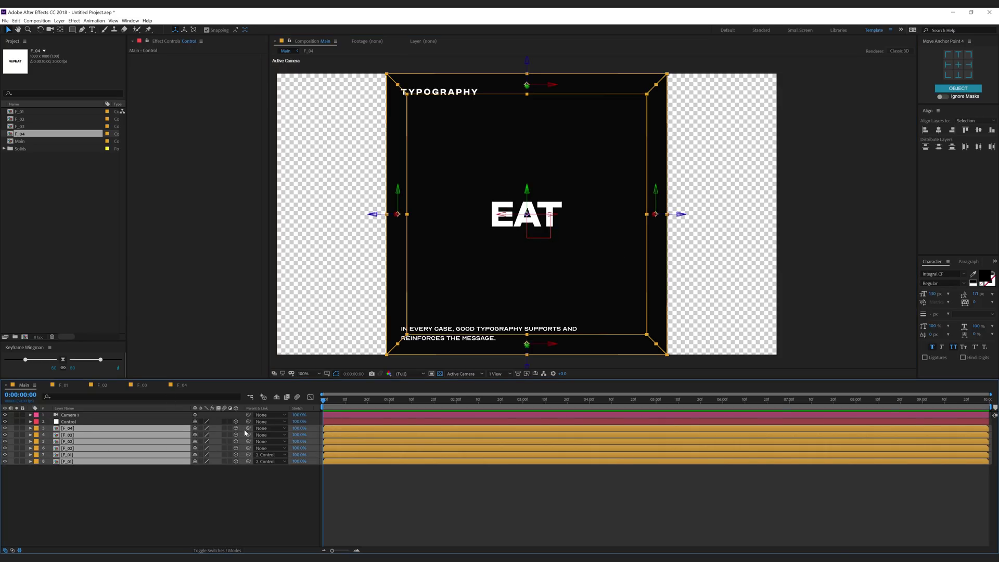
{"action": "left_click_drag", "start_coordinate": [248, 429], "coordinate": [69, 423]}
Scale the Control null to 55% on all axes to shrink the whole box
{"action": "key", "text": "s"}
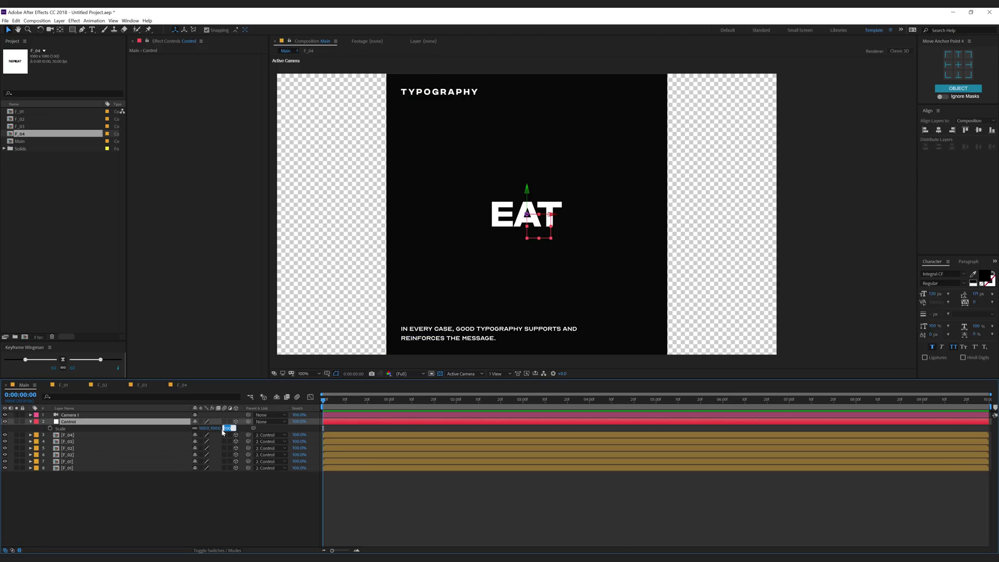
{"action": "type", "text": "55"}
{"action": "key", "text": "Return"}
{"action": "left_click_drag", "start_coordinate": [495, 283], "coordinate": [550, 286]}
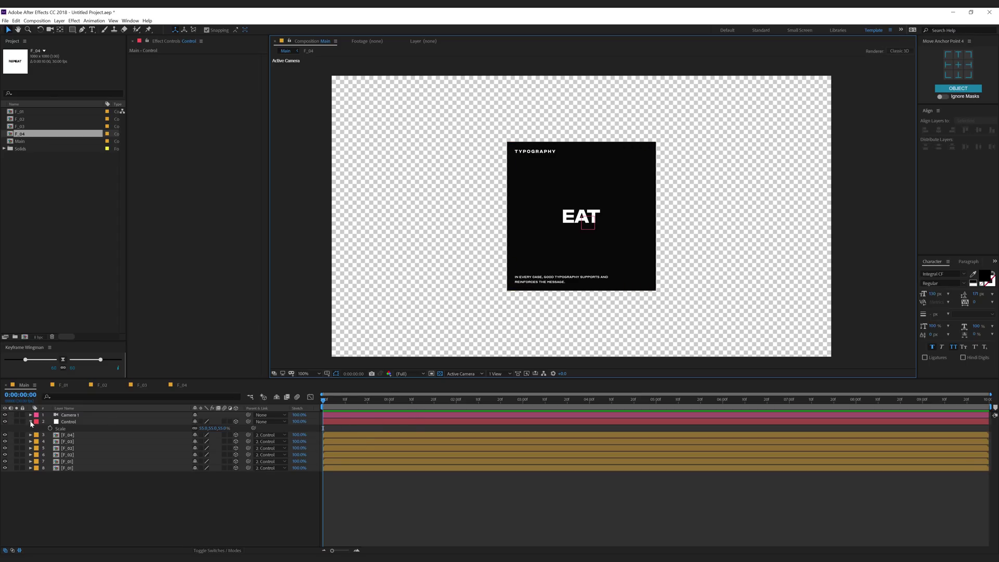
Enable keyframing for the Control null's X, Y and Z Rotation at the start of the timeline
{"action": "left_click", "coordinate": [78, 421]}
{"action": "key", "text": "r"}
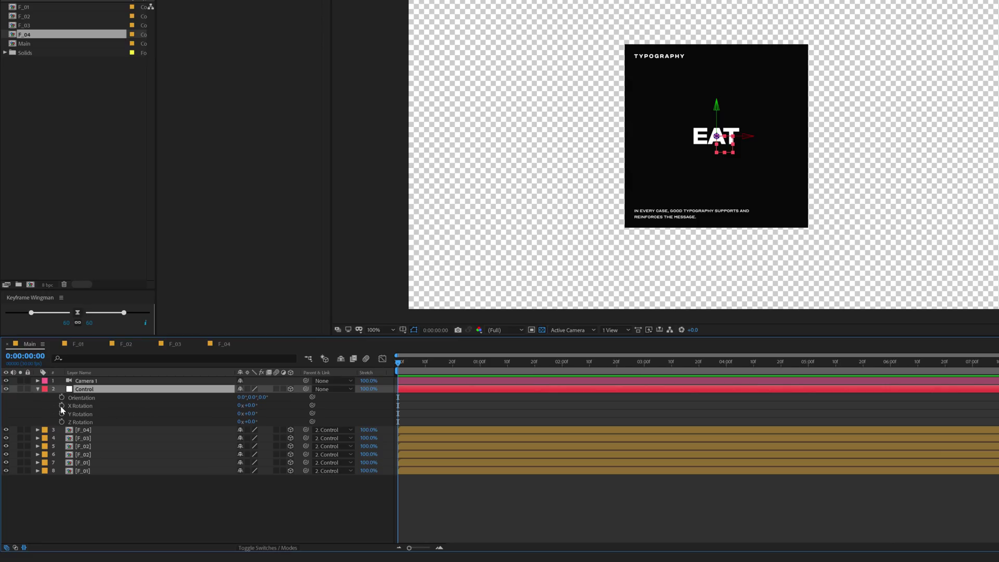
{"action": "left_click_drag", "start_coordinate": [61, 406], "coordinate": [62, 422]}
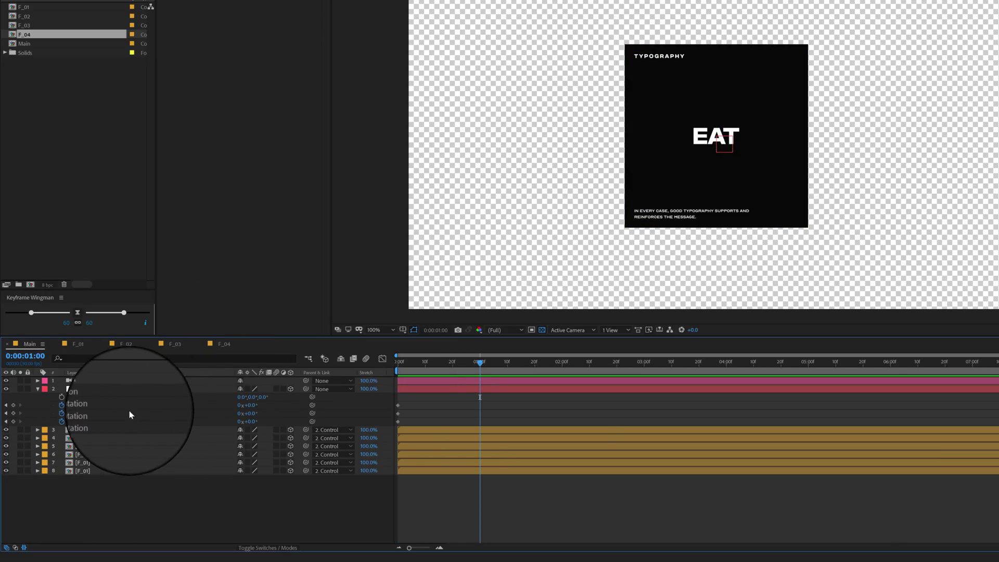
At 0:00:01:00, keyframe the Control null's rotation at X 33°, Y 45° and Z 2°
{"action": "left_click", "coordinate": [250, 407]}
{"action": "type", "text": "33"}
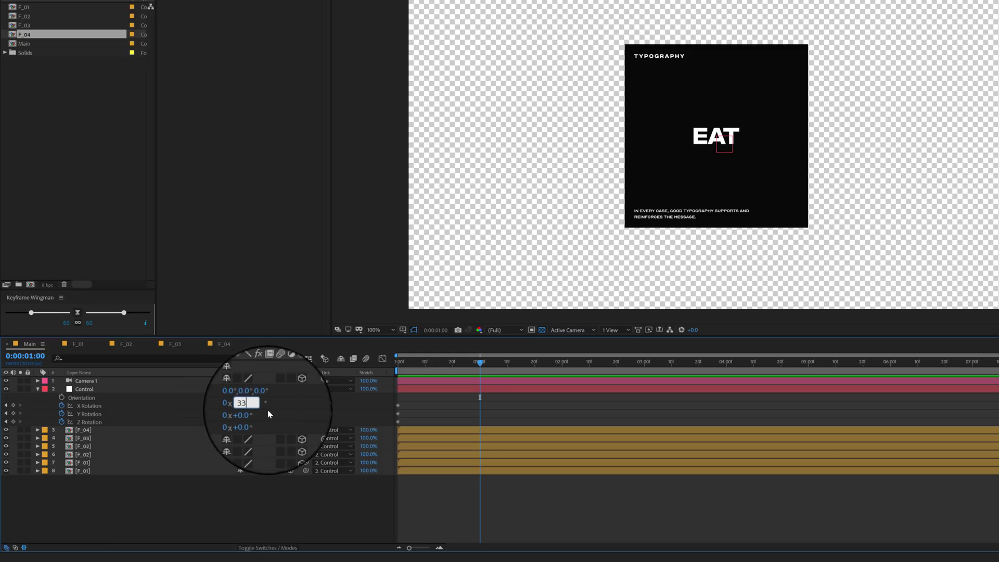
{"action": "key", "text": "Return"}
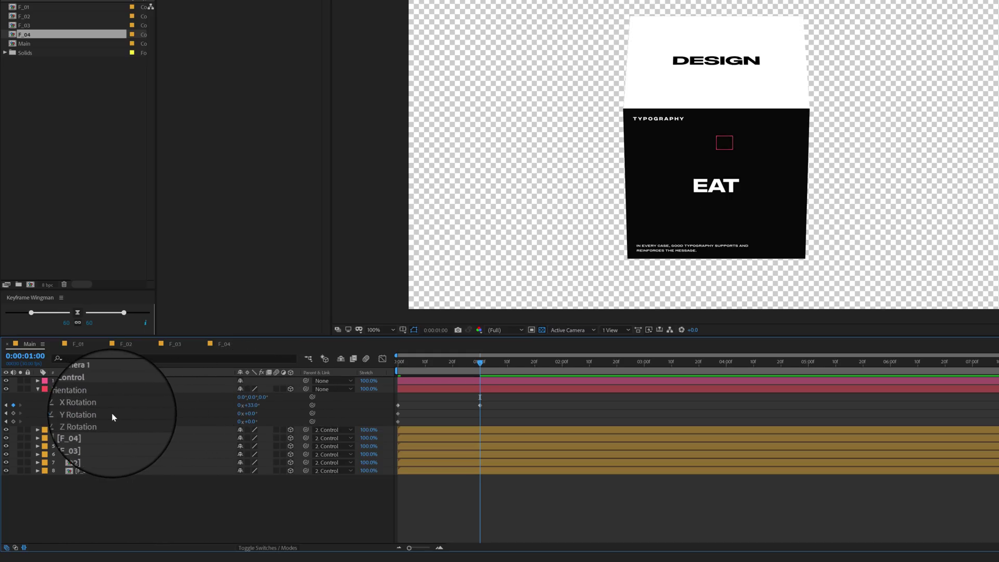
{"action": "left_click", "coordinate": [249, 413]}
{"action": "type", "text": "45"}
{"action": "key", "text": "Return"}
{"action": "type", "text": "2"}
{"action": "key", "text": "Return"}
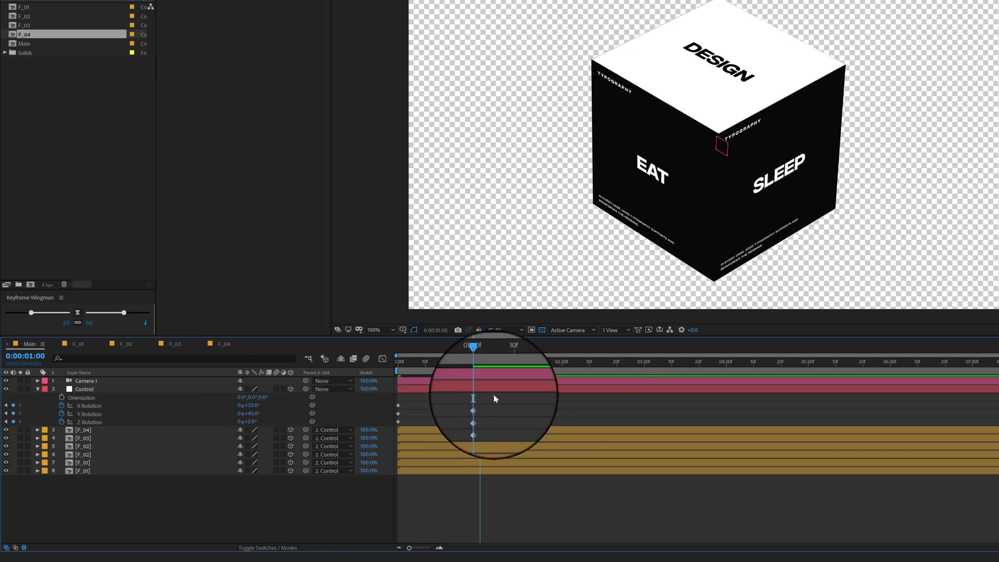
At 0:00:02:00, keyframe the Control null's rotation at X 0°, Y 90° and Z 0°
{"action": "left_click_drag", "start_coordinate": [479, 370], "coordinate": [562, 375]}
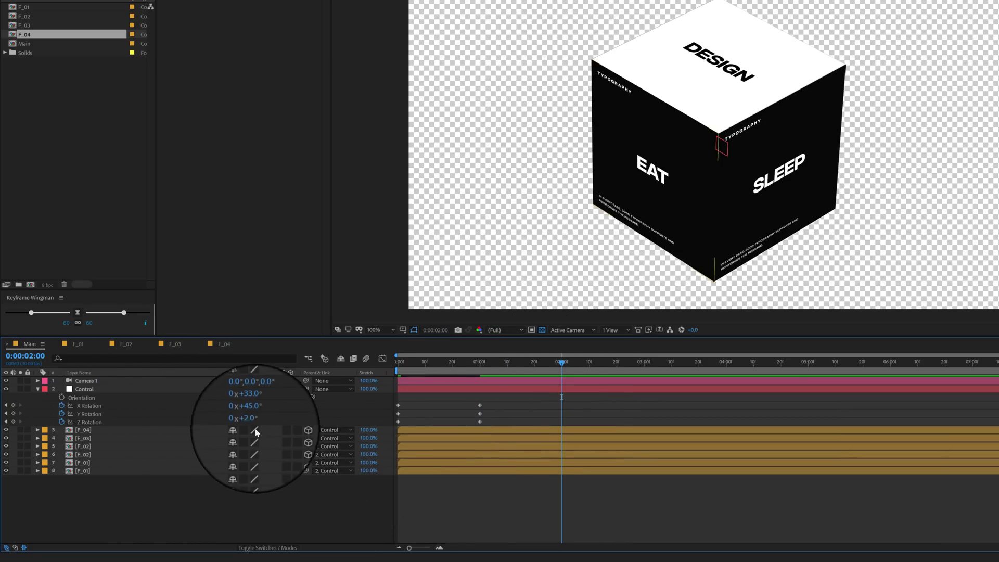
{"action": "left_click", "coordinate": [251, 406]}
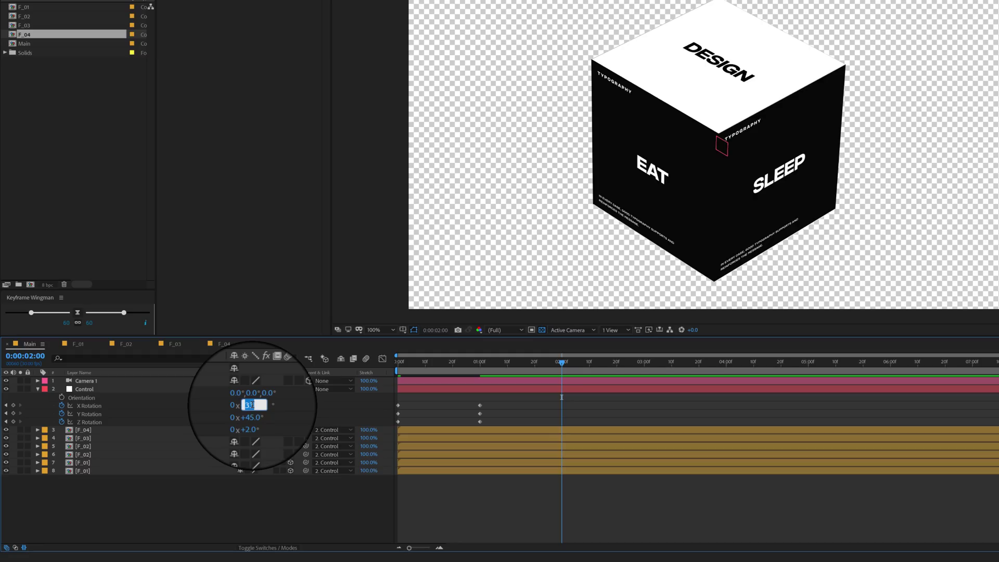
{"action": "type", "text": "0"}
{"action": "key", "text": "Return"}
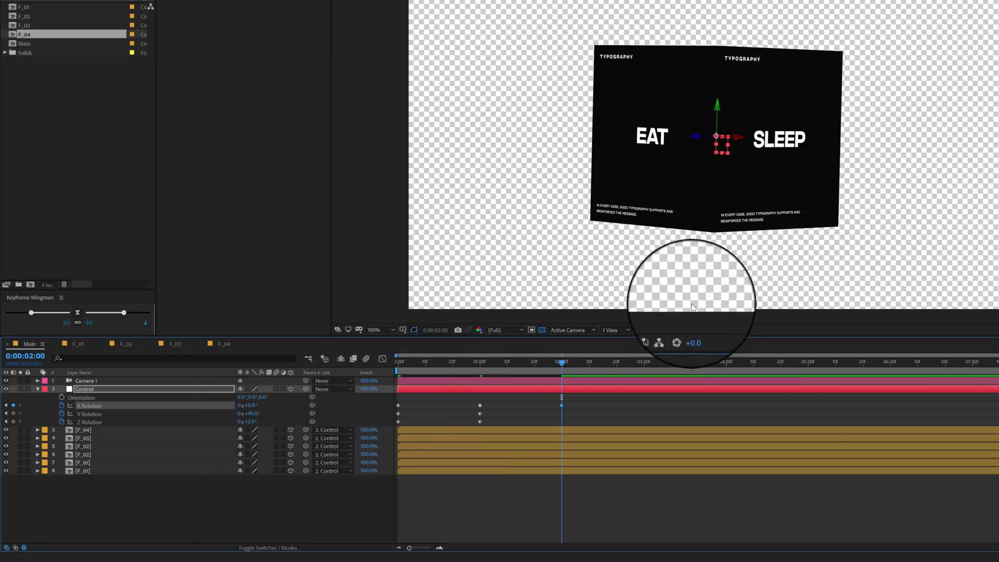
{"action": "left_click", "coordinate": [252, 421]}
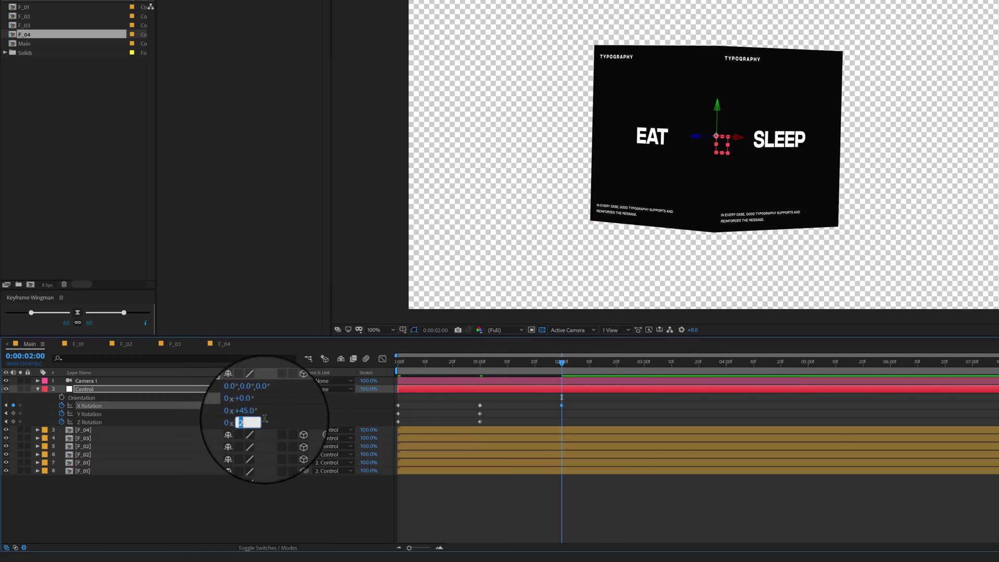
{"action": "type", "text": "0"}
{"action": "key", "text": "Return"}
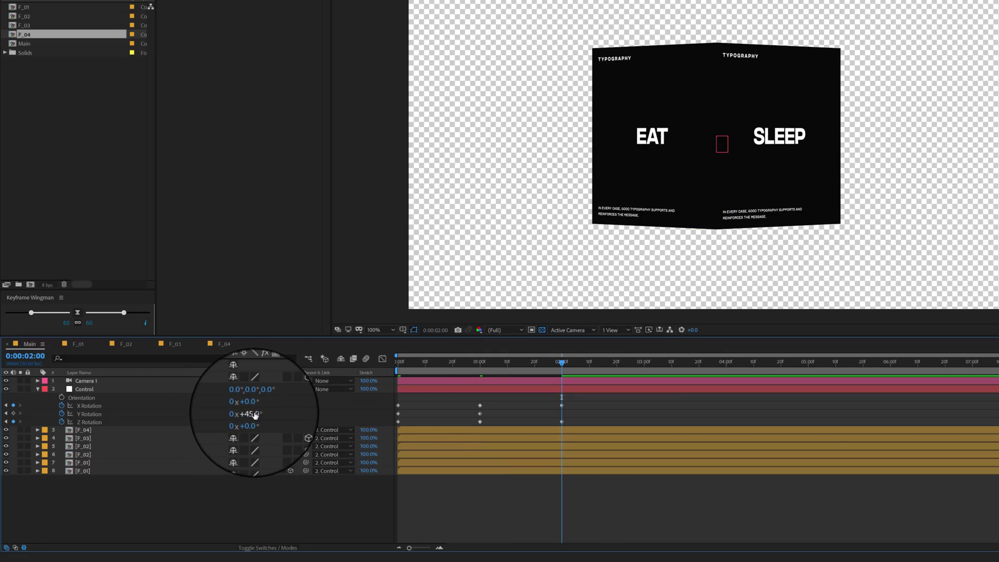
{"action": "type", "text": "90"}
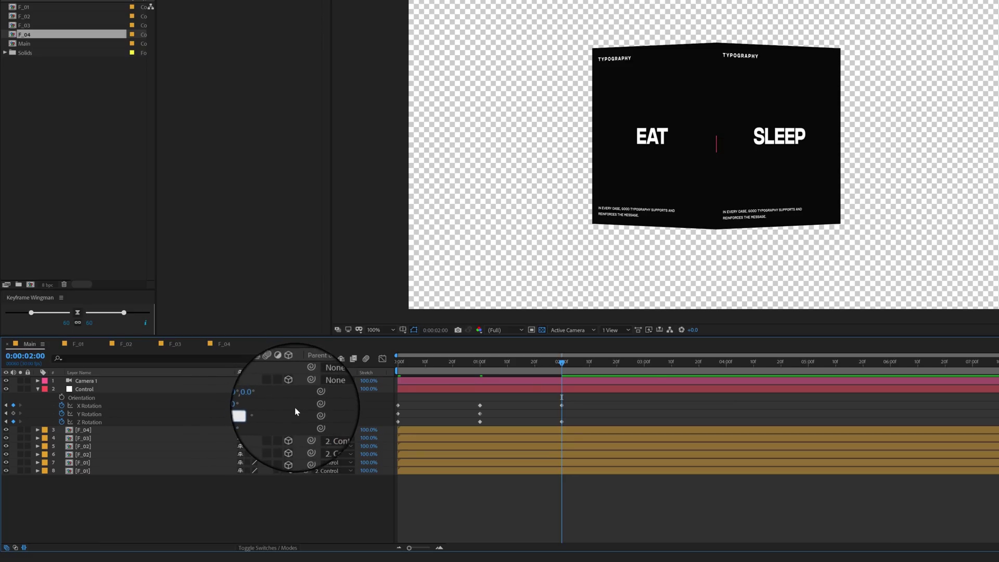
{"action": "key", "text": "Return"}
At 0:00:03:00, keyframe the Control null's rotation at X -33°, Y 135° and Z 2°
{"action": "left_click_drag", "start_coordinate": [606, 368], "coordinate": [643, 370]}
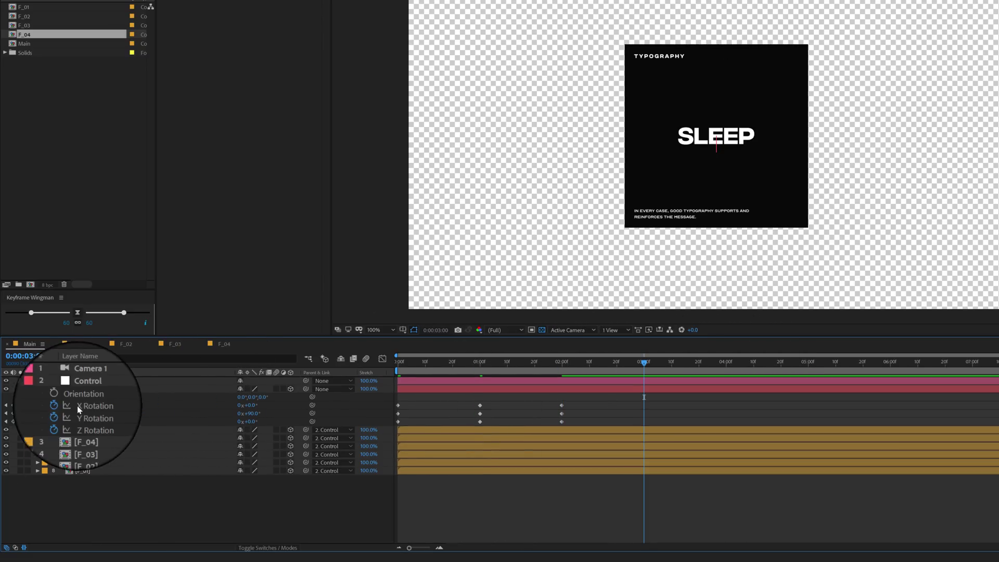
{"action": "left_click", "coordinate": [255, 406]}
{"action": "type", "text": "33"}
{"action": "key", "text": "Return"}
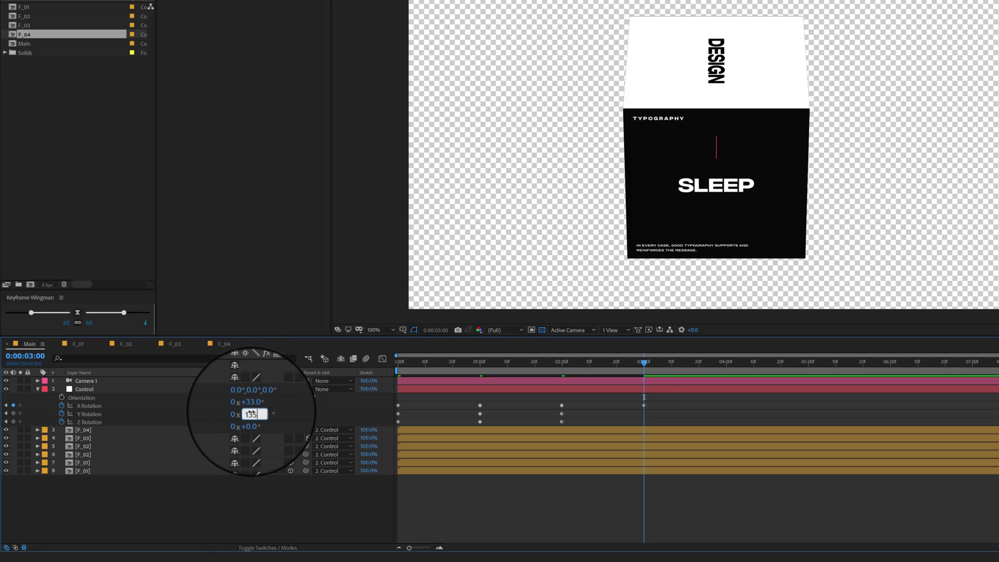
{"action": "key", "text": "Return"}
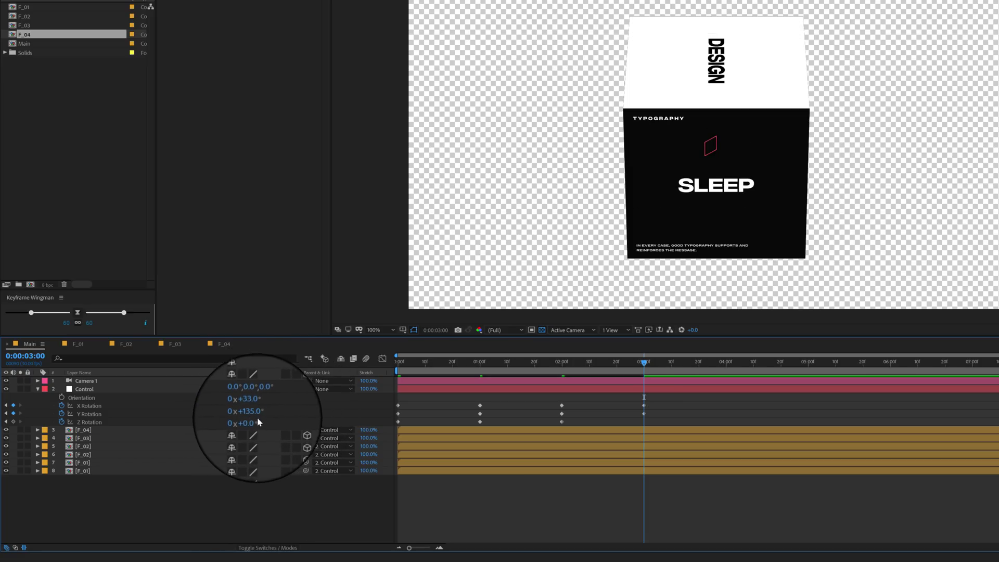
{"action": "left_click", "coordinate": [253, 422]}
{"action": "type", "text": "2"}
{"action": "left_click", "coordinate": [255, 406]}
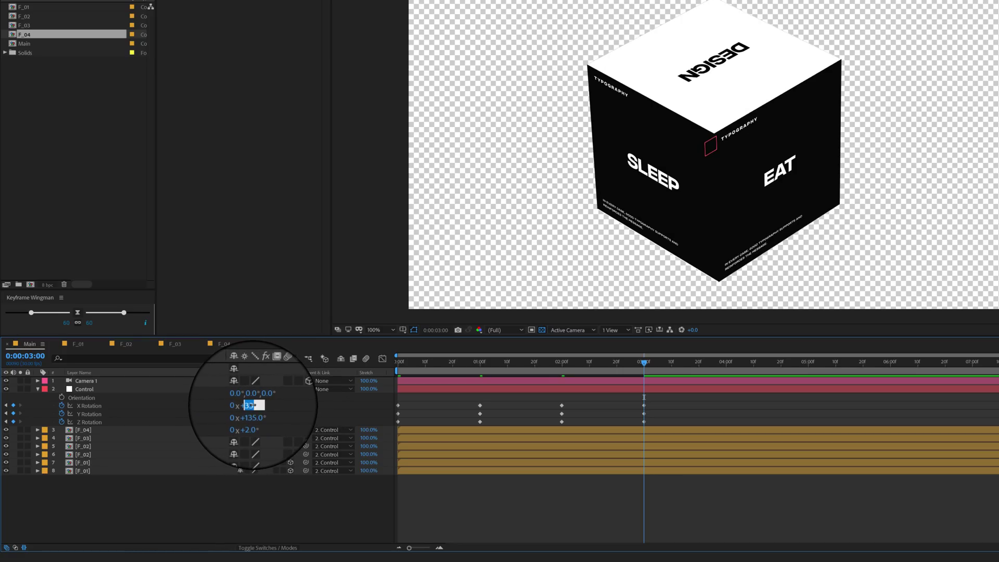
{"action": "key", "text": "Return"}
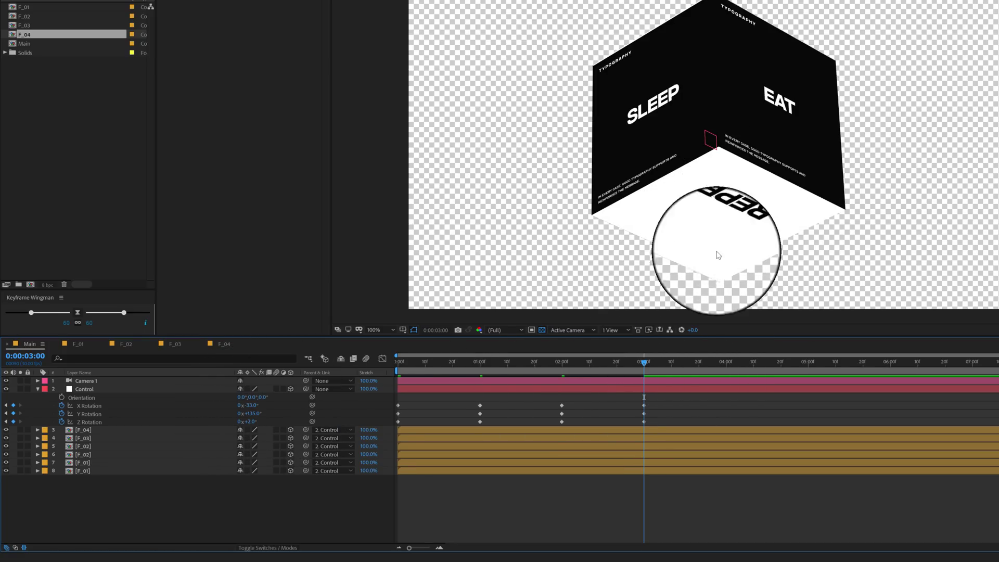
Set the F_04 layer's Y orientation to 90° so the REPEAT text on the box's underside reads upright
{"action": "left_click", "coordinate": [721, 214]}
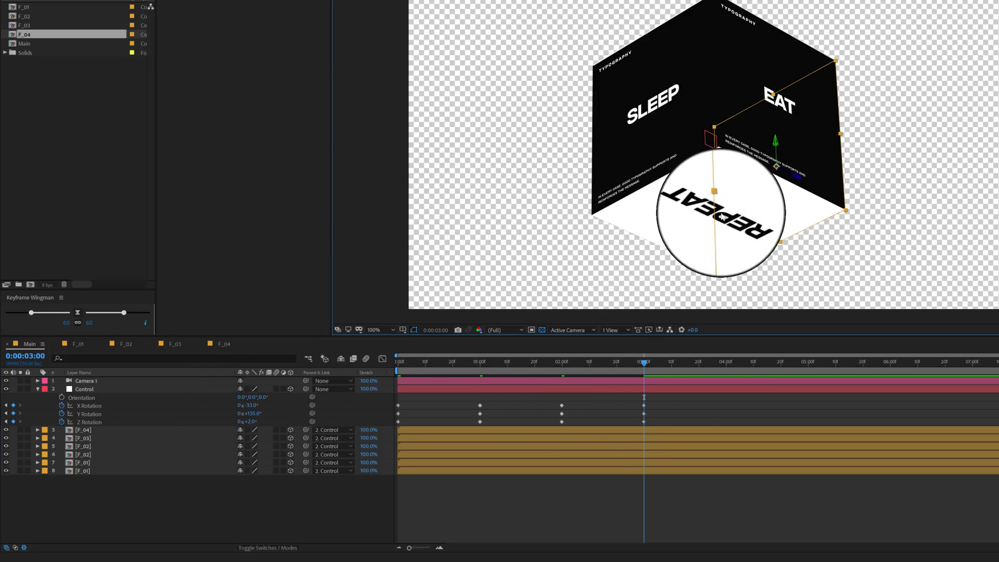
{"action": "left_click", "coordinate": [680, 220]}
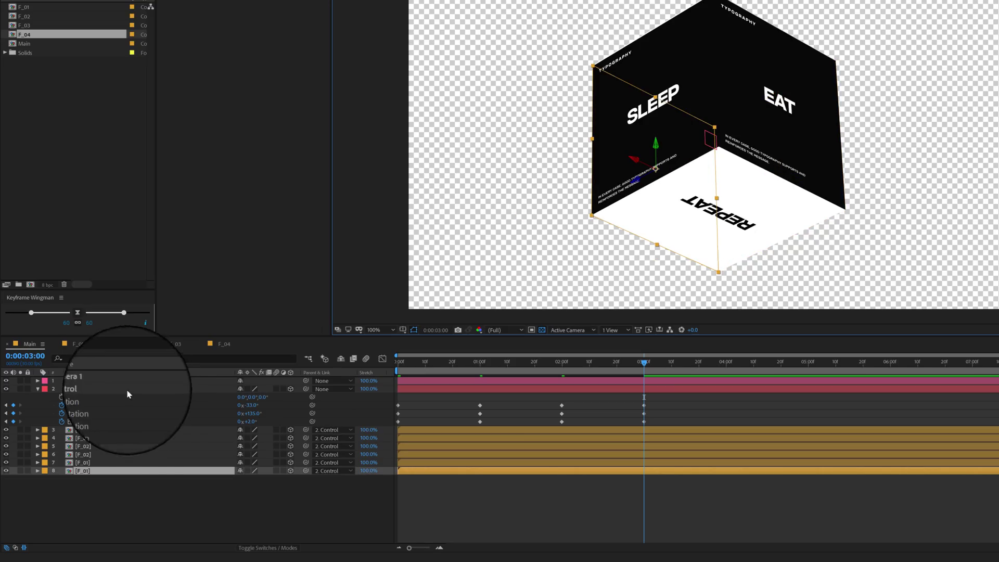
{"action": "left_click", "coordinate": [93, 432]}
{"action": "key", "text": "r"}
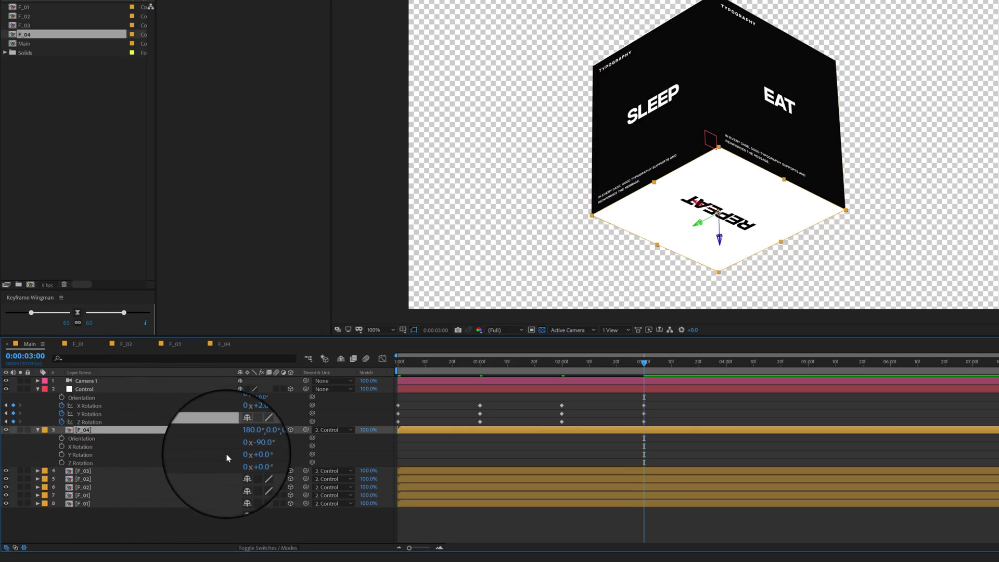
{"action": "left_click_drag", "start_coordinate": [252, 448], "coordinate": [287, 437]}
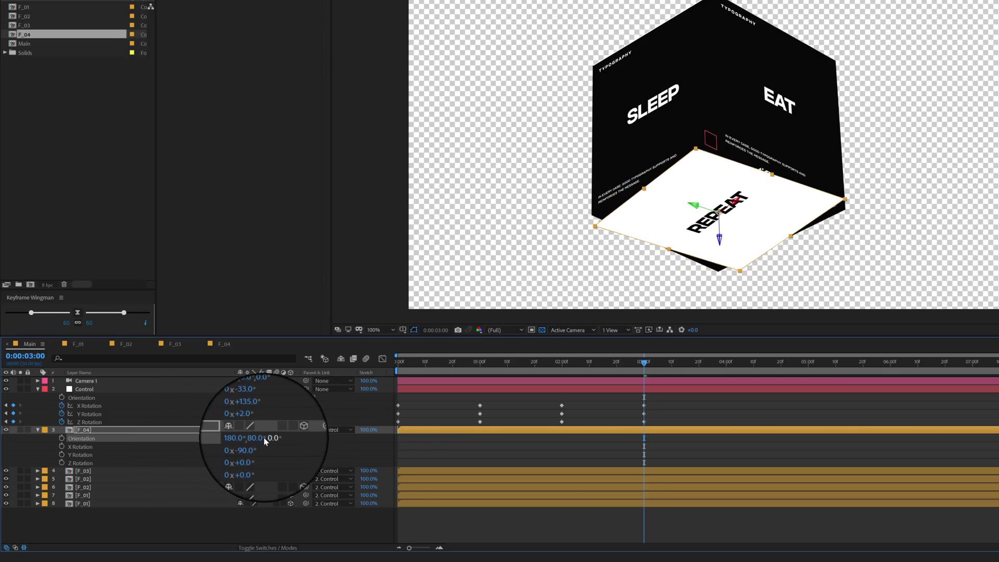
{"action": "type", "text": "90"}
{"action": "key", "text": "Return"}
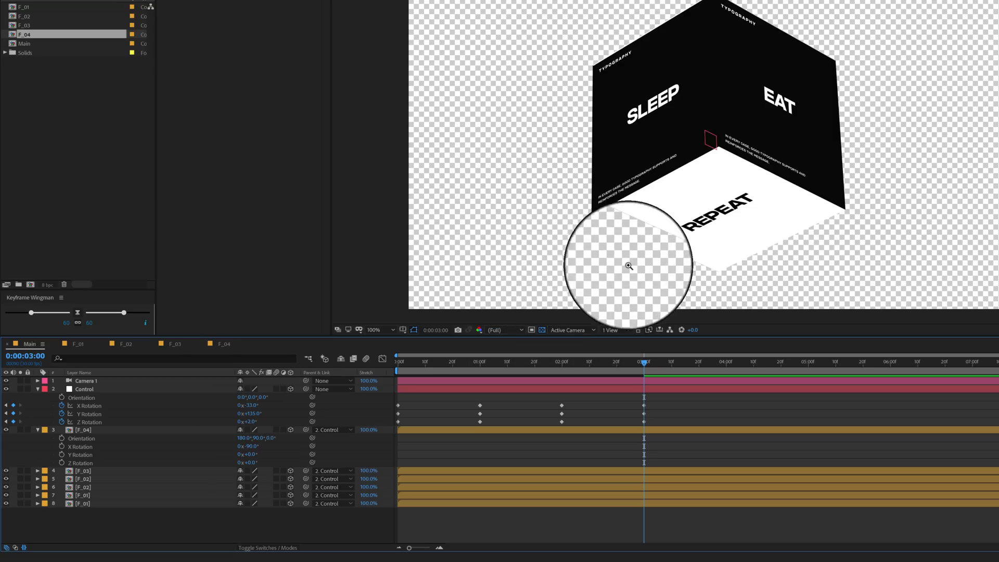
At 0:00:04:00, keyframe the Control null's rotation at X 0°, Y 180° and Z 0°
{"action": "left_click_drag", "start_coordinate": [644, 360], "coordinate": [727, 379]}
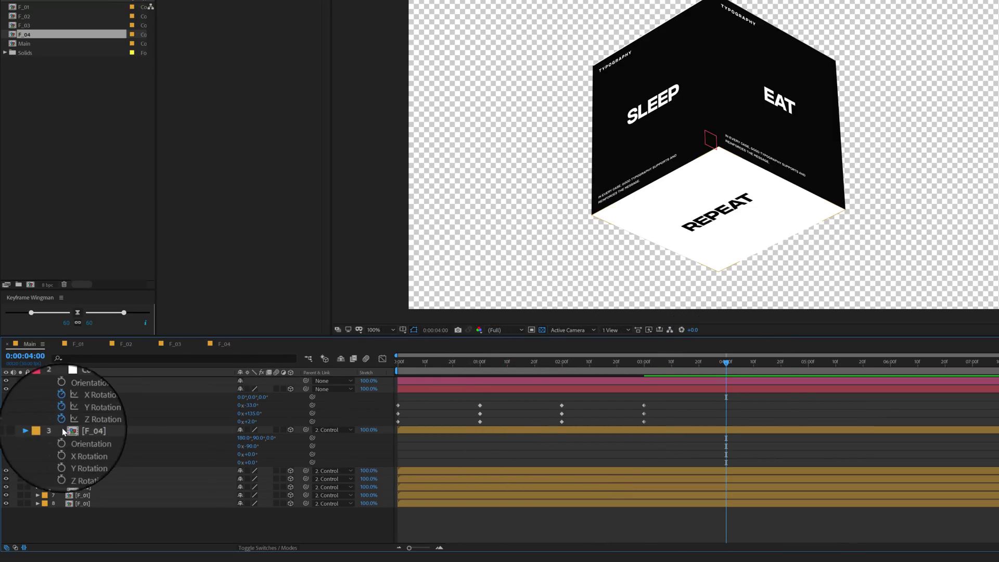
{"action": "left_click", "coordinate": [37, 429]}
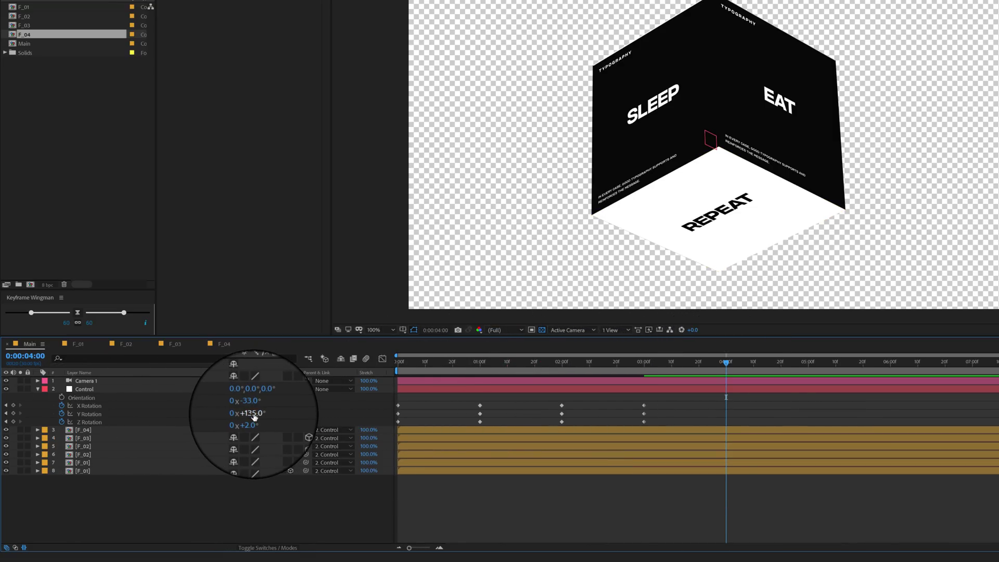
{"action": "type", "text": "180"}
{"action": "key", "text": "Return"}
{"action": "left_click", "coordinate": [243, 403]}
{"action": "type", "text": "0"}
{"action": "key", "text": "Return"}
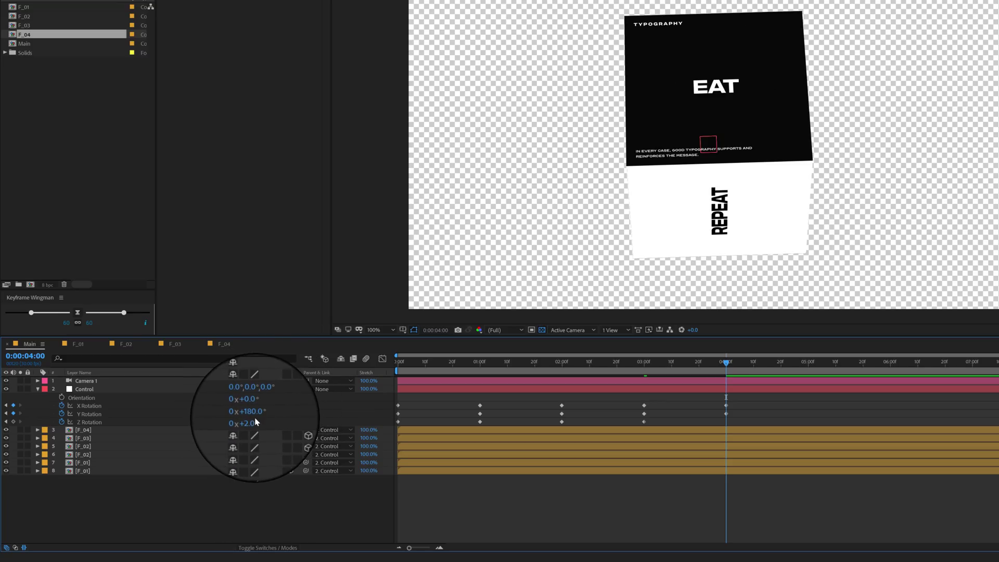
{"action": "left_click", "coordinate": [253, 422]}
{"action": "type", "text": "0"}
{"action": "key", "text": "Return"}
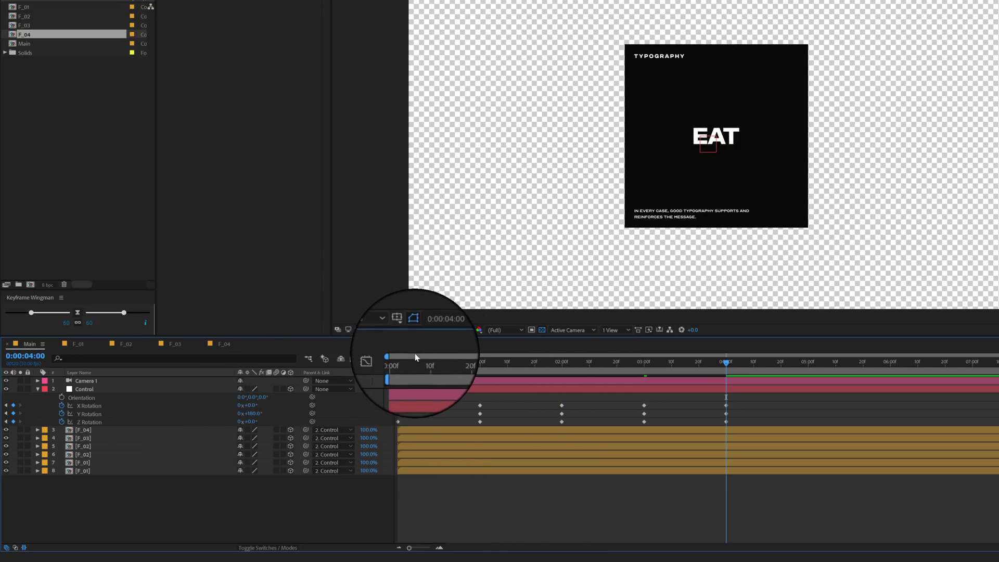
Apply Easy Ease to all of the Control null's X, Y and Z Rotation keyframes
{"action": "left_click_drag", "start_coordinate": [407, 361], "coordinate": [389, 436]}
{"action": "left_click", "coordinate": [741, 398]}
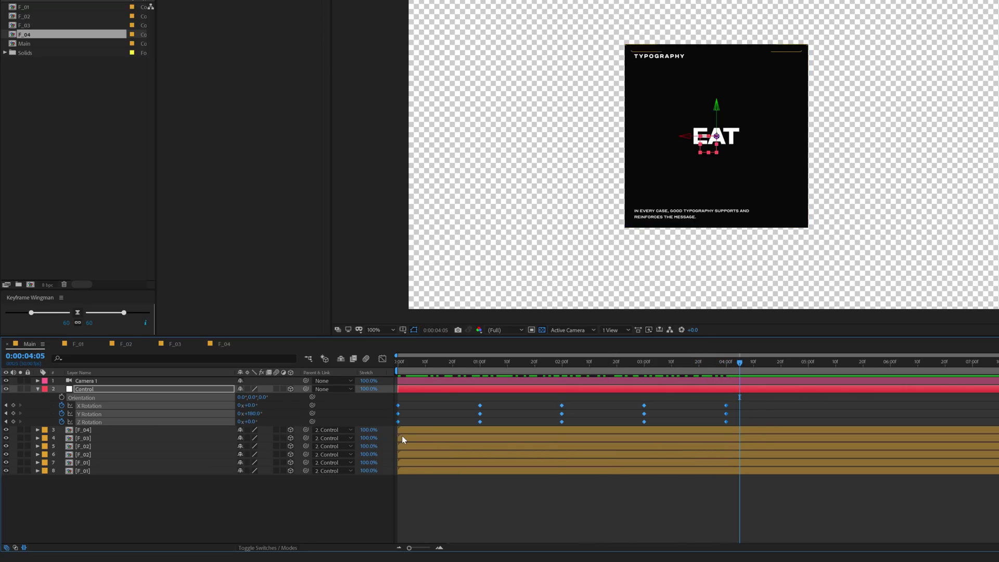
{"action": "key", "text": "F9"}
In the speed graph, strengthen the easing of all rotation keyframes into steep peaks midway between them
{"action": "left_click", "coordinate": [382, 359]}
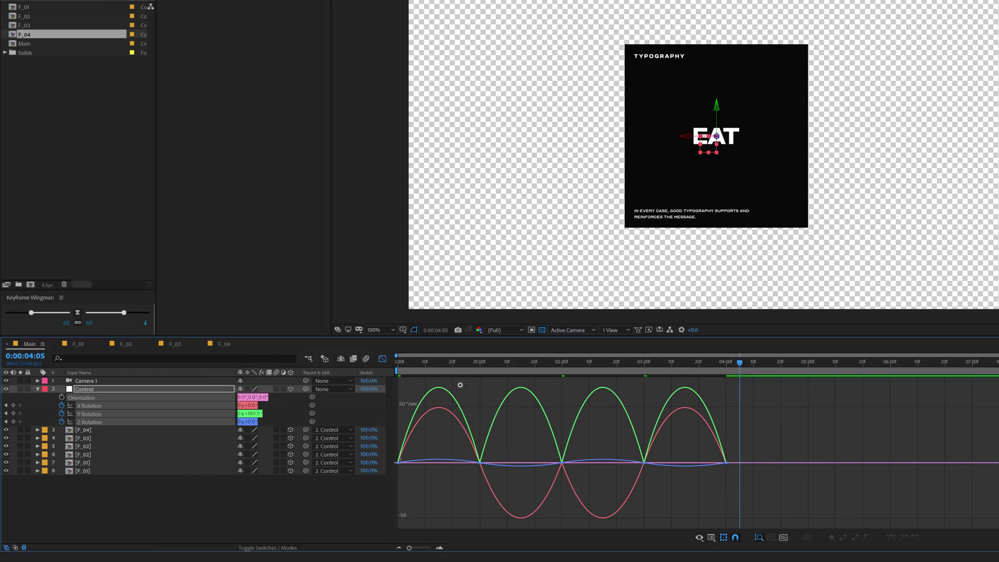
{"action": "left_click", "coordinate": [438, 368]}
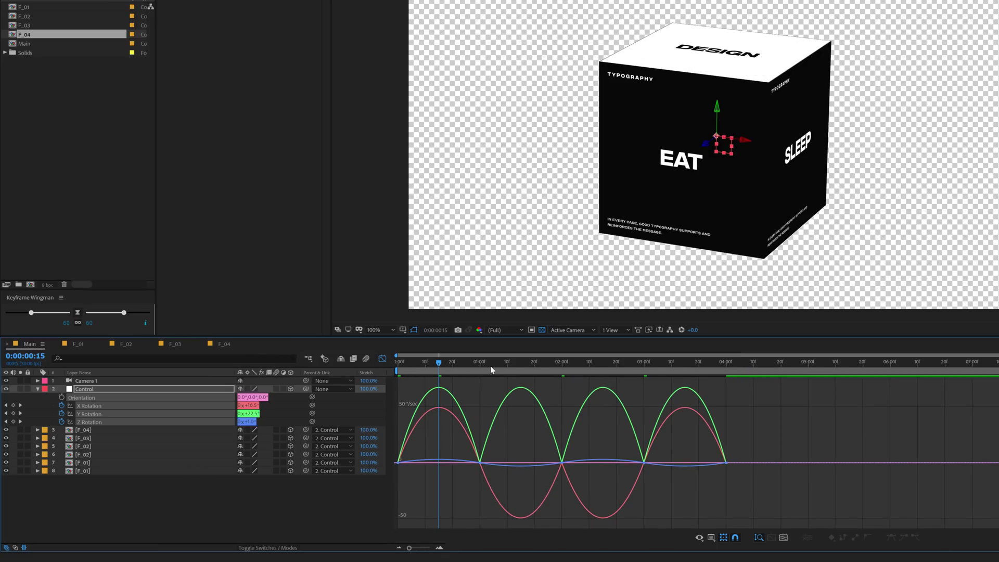
{"action": "left_click_drag", "start_coordinate": [774, 437], "coordinate": [293, 512]}
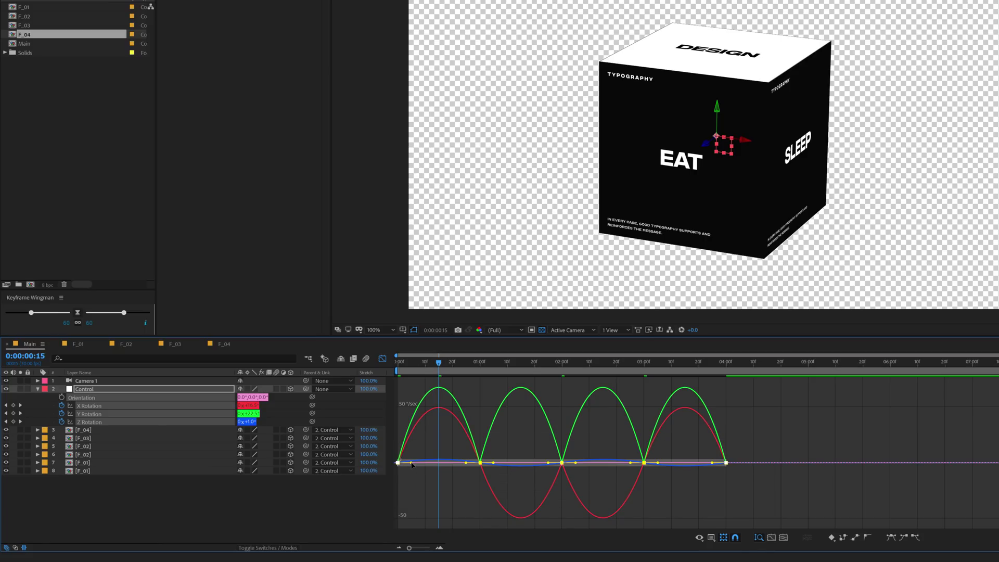
{"action": "left_click_drag", "start_coordinate": [411, 465], "coordinate": [446, 471]}
Preview the eased box rotation from the start of the timeline with the whole frame in view
{"action": "left_click_drag", "start_coordinate": [414, 364], "coordinate": [332, 365]}
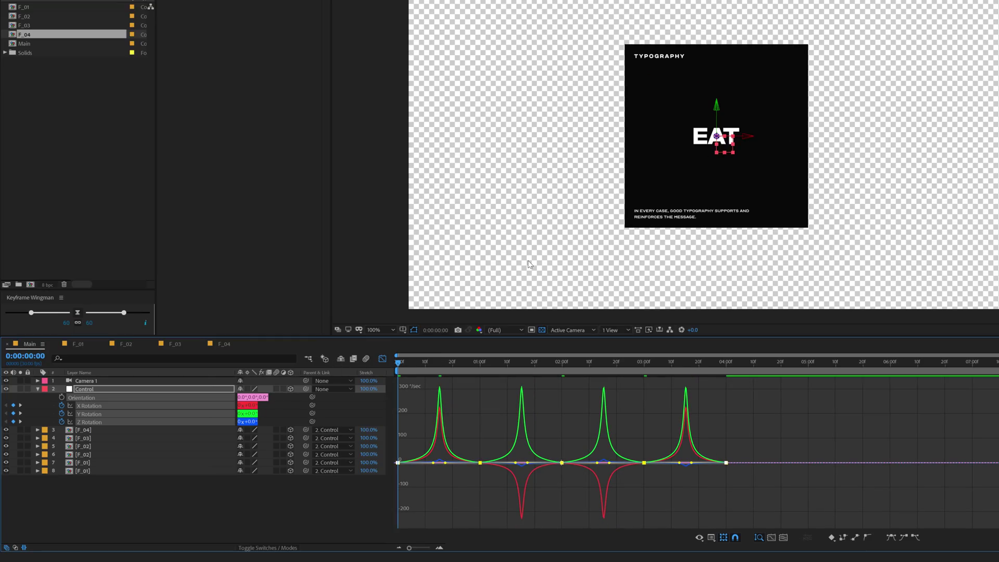
{"action": "scroll", "coordinate": [528, 262], "scroll_direction": "down", "scroll_amount": 1}
{"action": "key", "text": "space"}
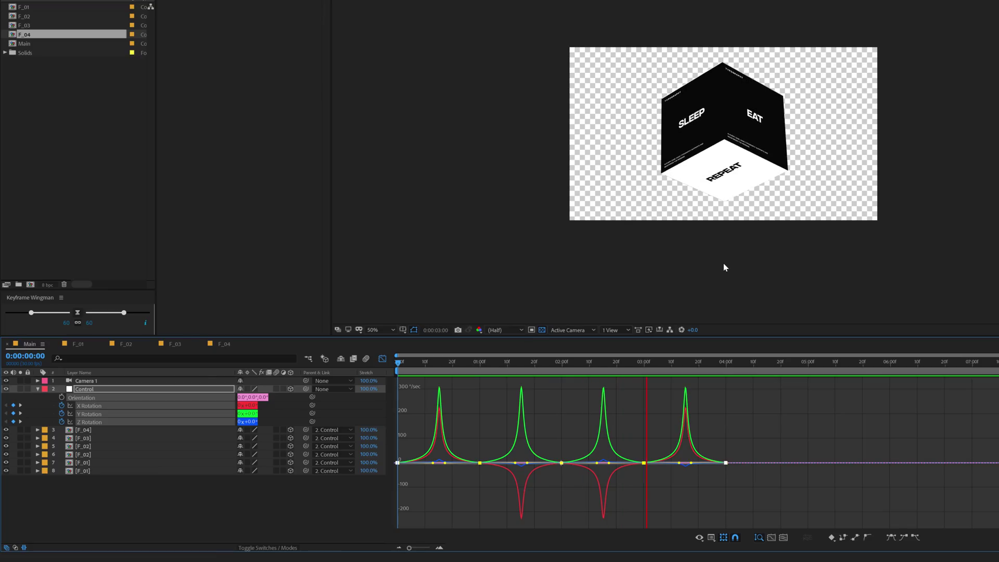
{"action": "left_click", "coordinate": [698, 365]}
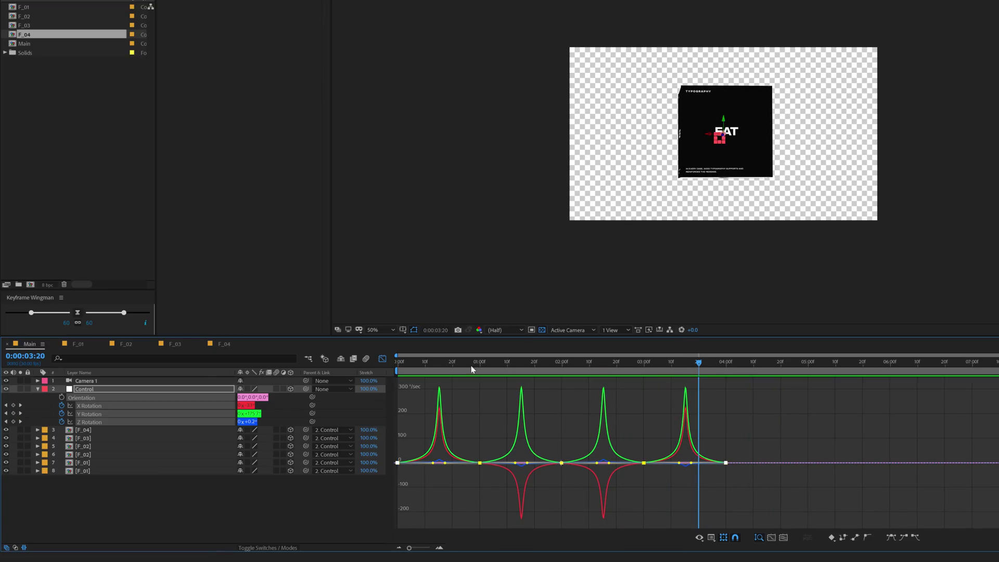
Pre-compose all layers in Main, from Camera 1 down to the lowest F_01, into a composition named Animation
{"action": "left_click", "coordinate": [382, 359]}
{"action": "left_click", "coordinate": [485, 483]}
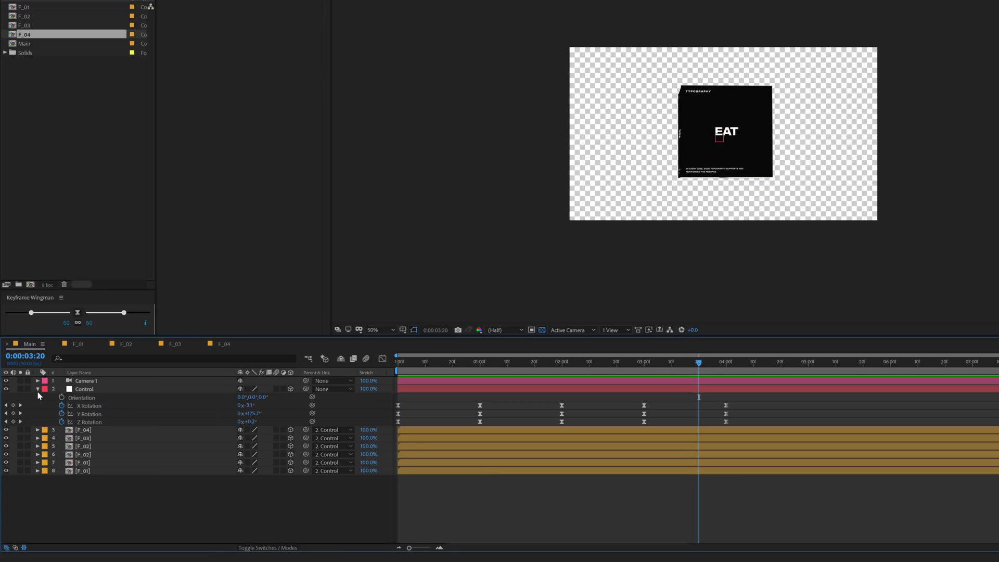
{"action": "key", "text": "u"}
{"action": "left_click_drag", "start_coordinate": [69, 490], "coordinate": [130, 345]}
{"action": "key", "text": "ctrl+shift+c"}
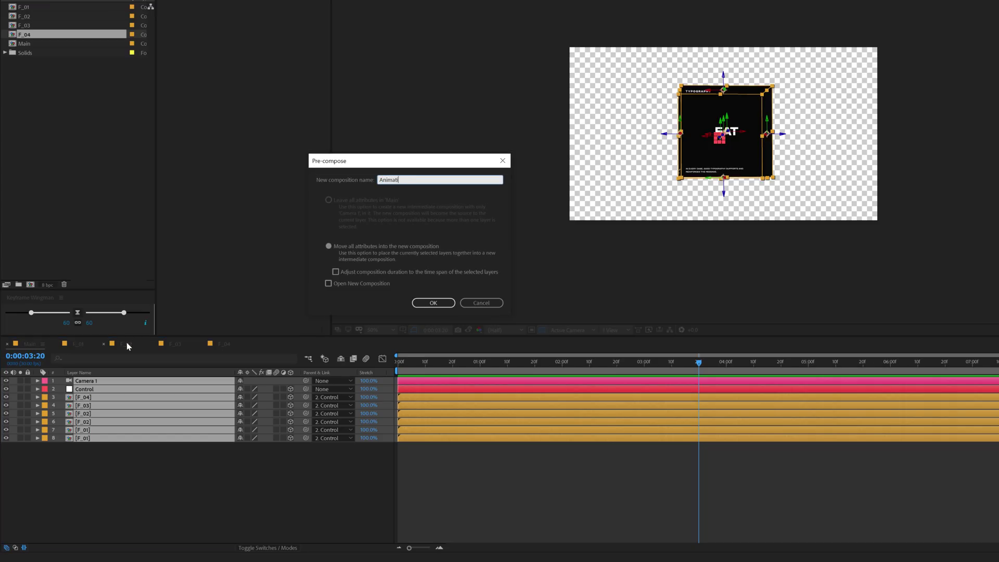
{"action": "key", "text": "Return"}
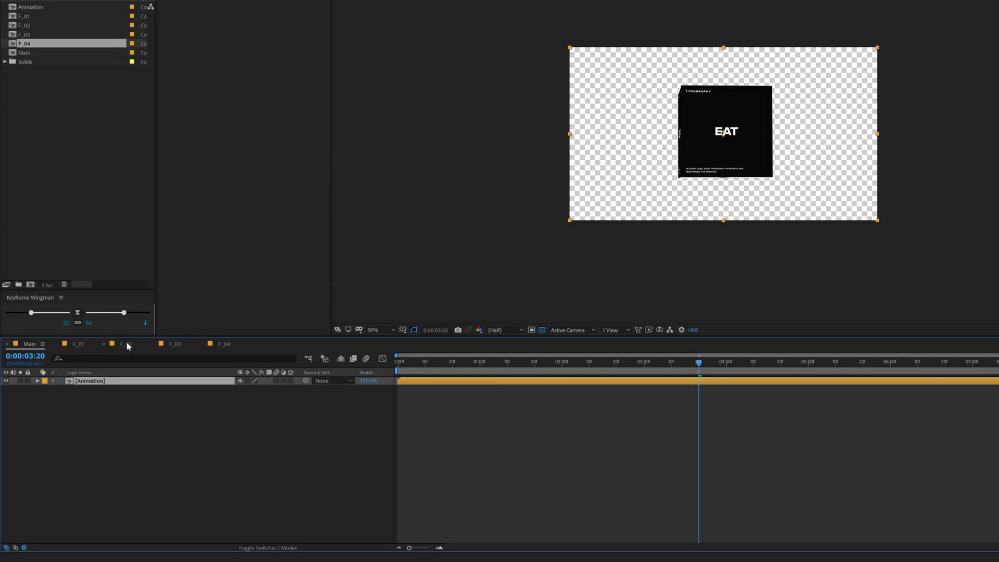
Open the Animation composition, turn off its transparency grid and view it at 100%
{"action": "left_click_drag", "start_coordinate": [426, 366], "coordinate": [707, 352]}
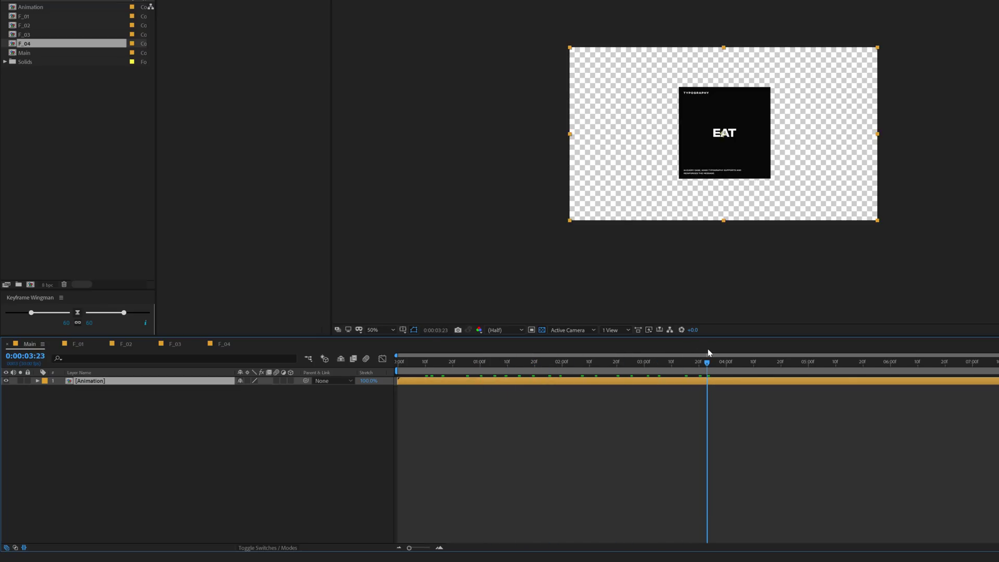
{"action": "double_click", "coordinate": [119, 385]}
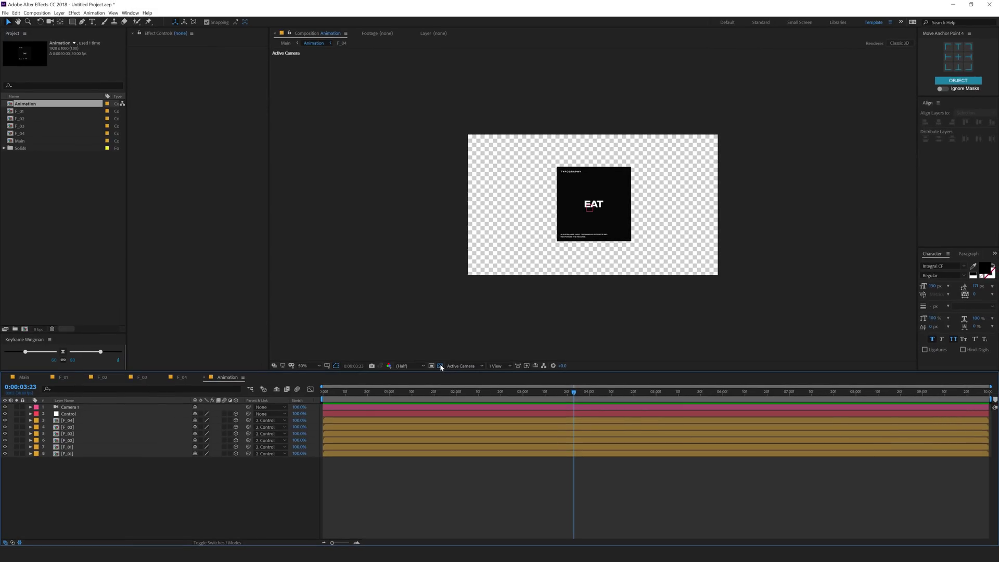
{"action": "left_click", "coordinate": [441, 366]}
{"action": "key", "text": "slash"}
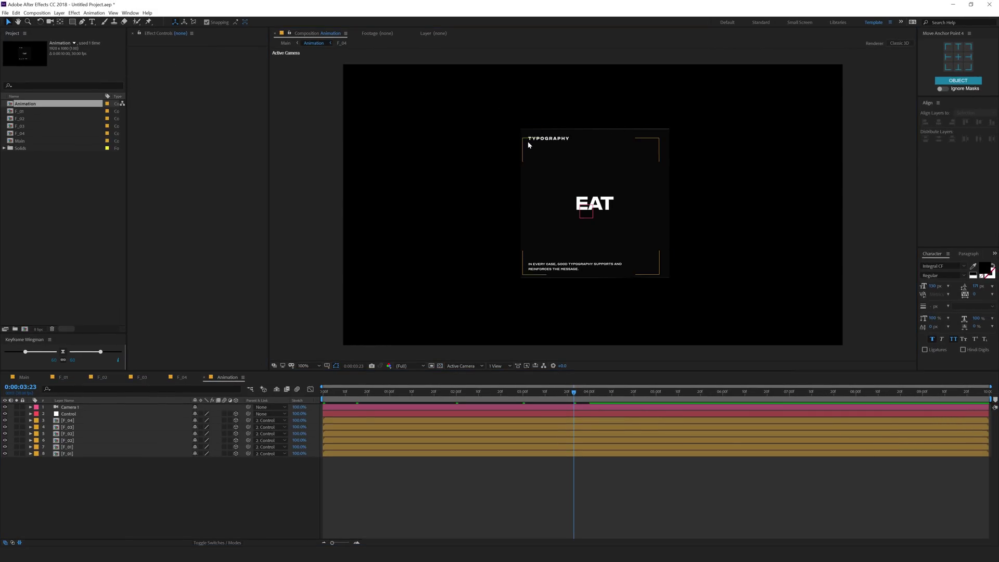
Trim the F_03 layer in the Animation composition to run from 0:00:00:10 to 0:00:01:21
{"action": "mouse_move", "coordinate": [344, 395]}
{"action": "left_mouse_down"}
{"action": "mouse_move", "coordinate": [354, 397]}
{"action": "mouse_move", "coordinate": [345, 398]}
{"action": "left_mouse_up"}
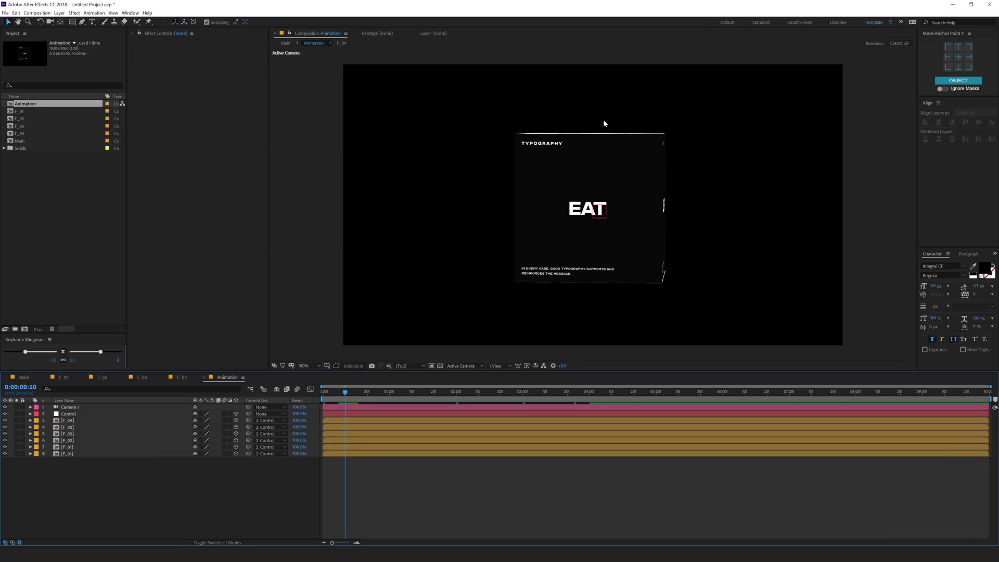
{"action": "left_click_drag", "start_coordinate": [343, 394], "coordinate": [345, 396]}
{"action": "left_click", "coordinate": [73, 441]}
{"action": "left_click", "coordinate": [72, 434]}
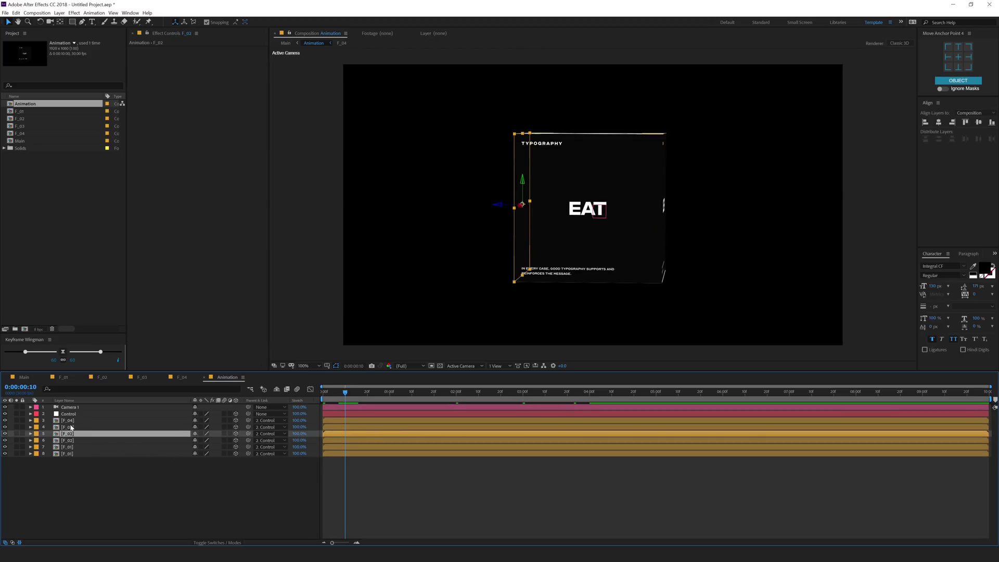
{"action": "left_click", "coordinate": [71, 427]}
{"action": "key", "text": "alt+bracketleft"}
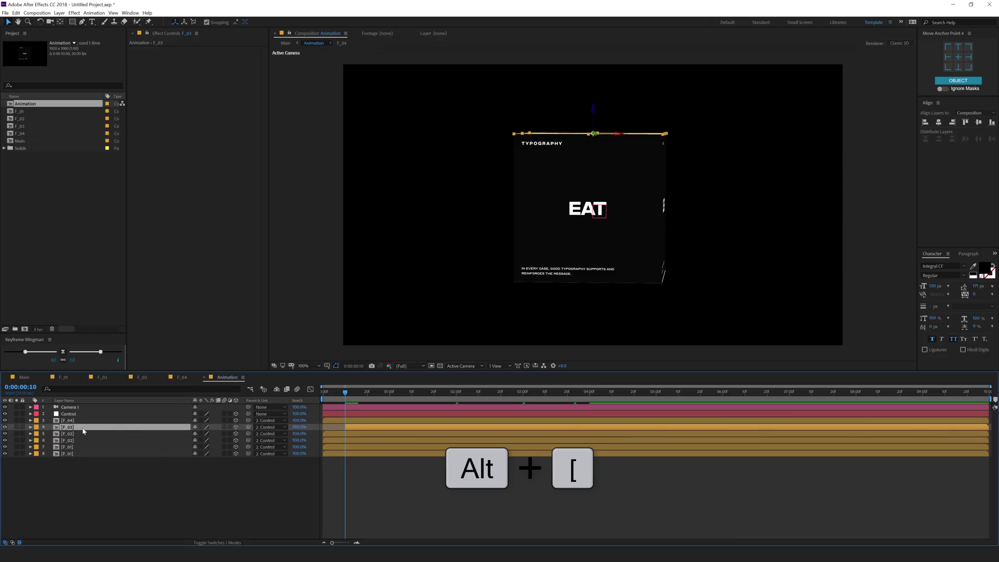
{"action": "left_click_drag", "start_coordinate": [342, 397], "coordinate": [437, 402]}
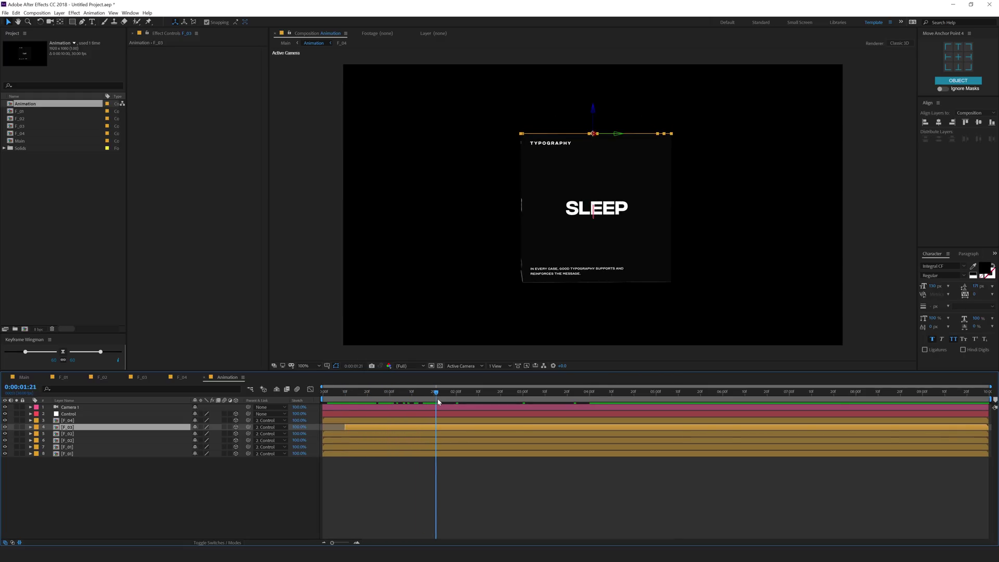
{"action": "key", "text": "alt+bracketright"}
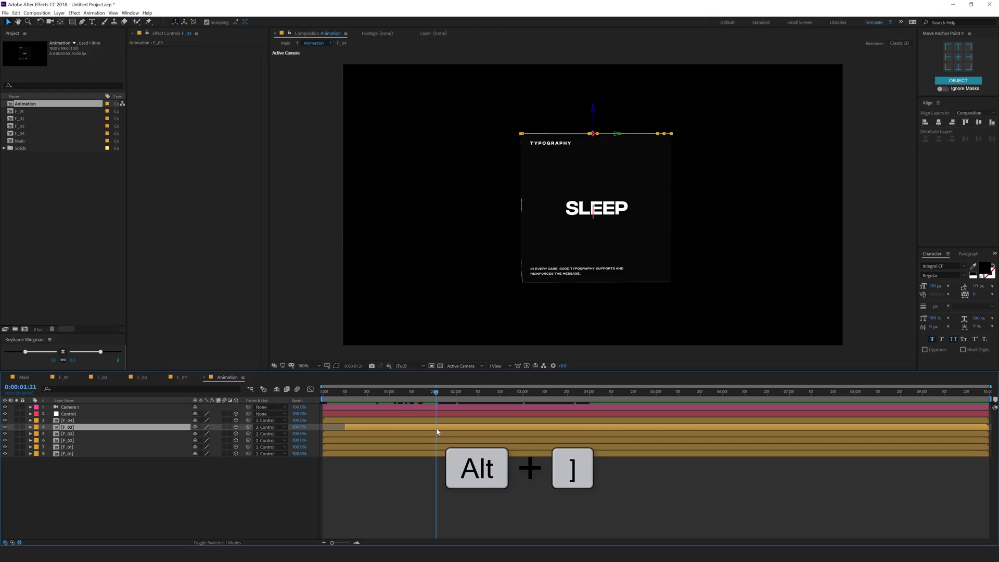
{"action": "key", "text": "alt+bracketright"}
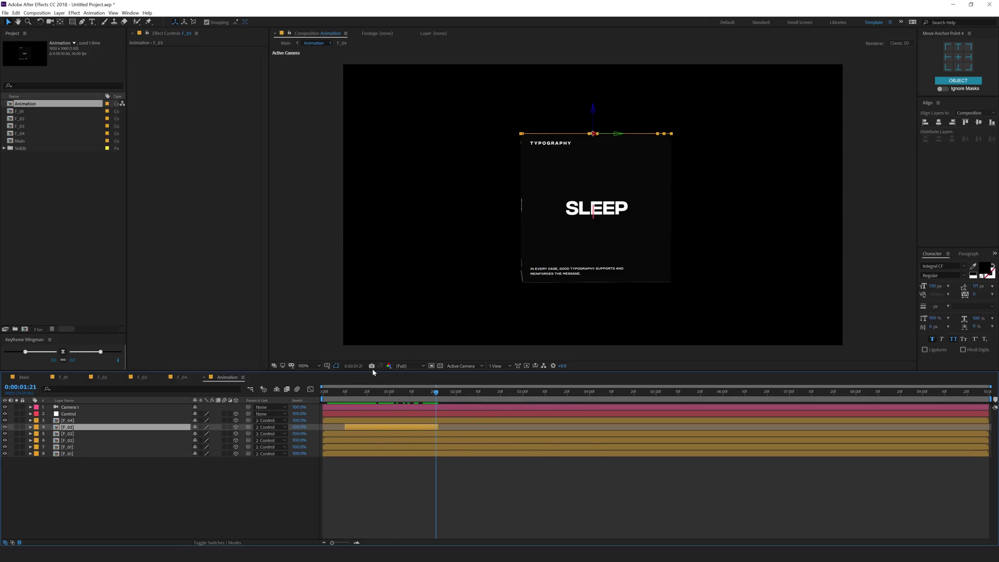
Trim the F_04 layer to run from 0:00:02:10 to 0:00:03:21
{"action": "left_click_drag", "start_coordinate": [341, 394], "coordinate": [479, 394]}
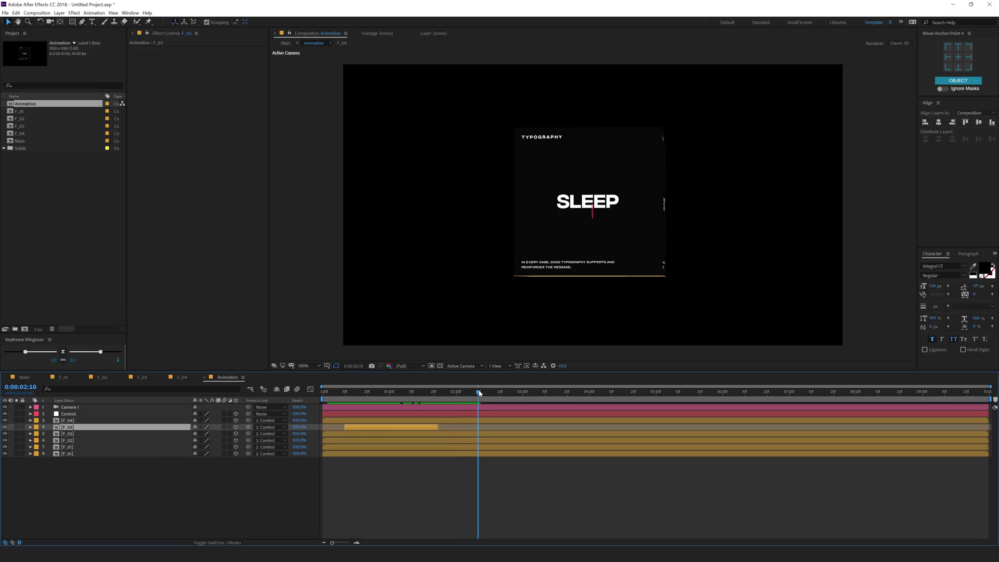
{"action": "left_click", "coordinate": [70, 422]}
{"action": "key", "text": "alt+bracketleft"}
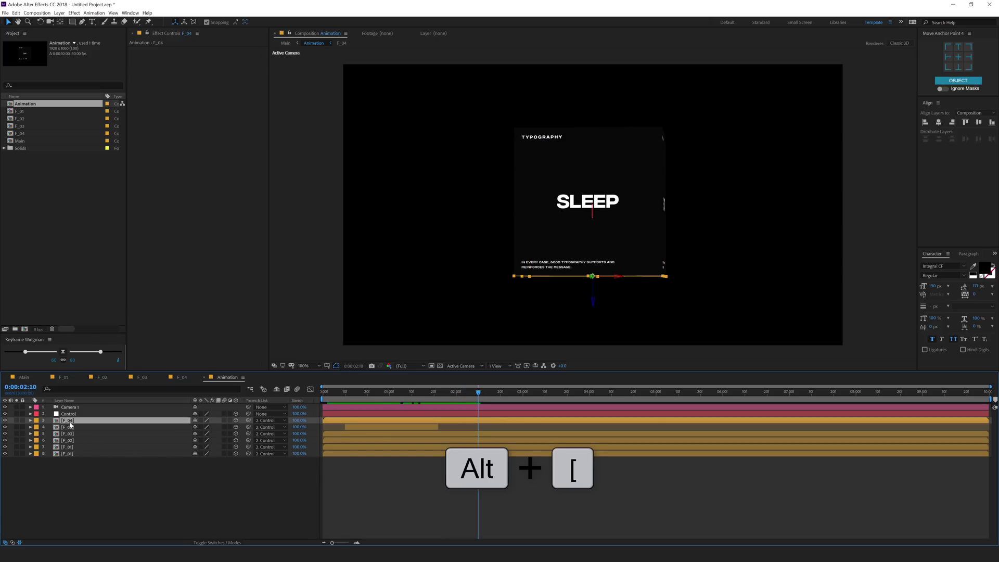
{"action": "key", "text": "space"}
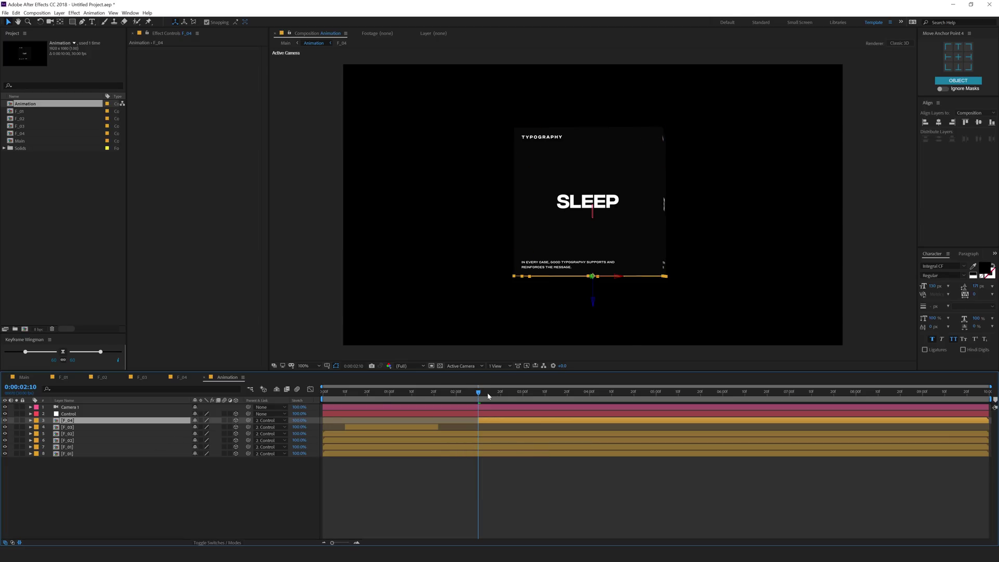
{"action": "left_click_drag", "start_coordinate": [589, 411], "coordinate": [571, 412]}
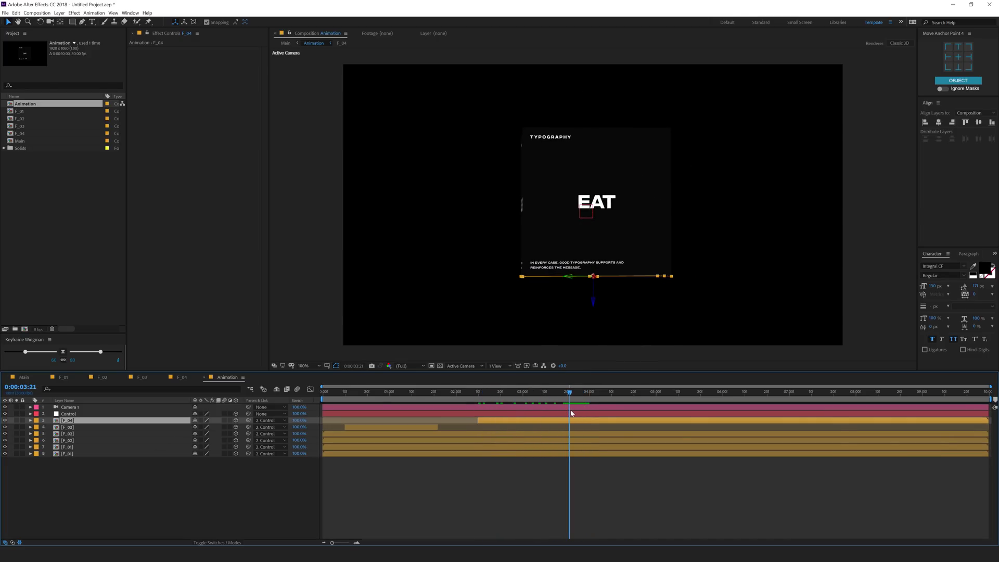
{"action": "key", "text": "alt+bracketright"}
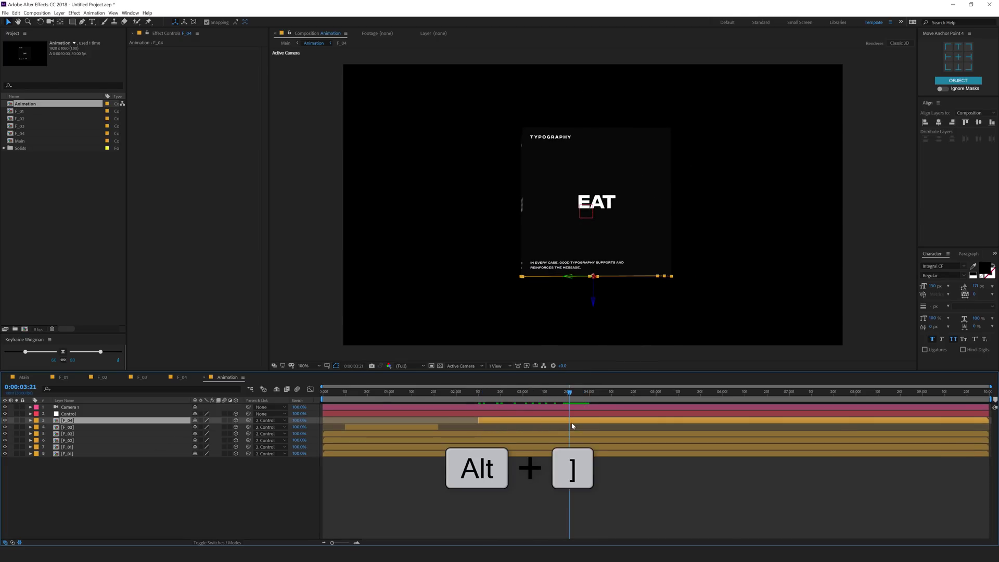
{"action": "left_click", "coordinate": [530, 518]}
Preview the box rotation from the start of the timeline to check the trimmed faces
{"action": "left_click_drag", "start_coordinate": [544, 390], "coordinate": [222, 413]}
{"action": "key", "text": "space"}
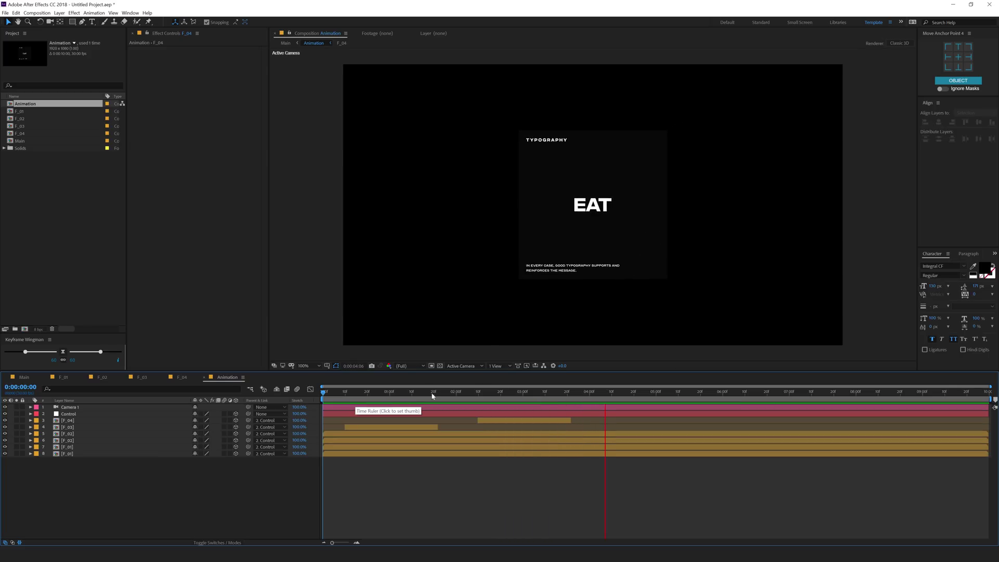
{"action": "left_click", "coordinate": [558, 393]}
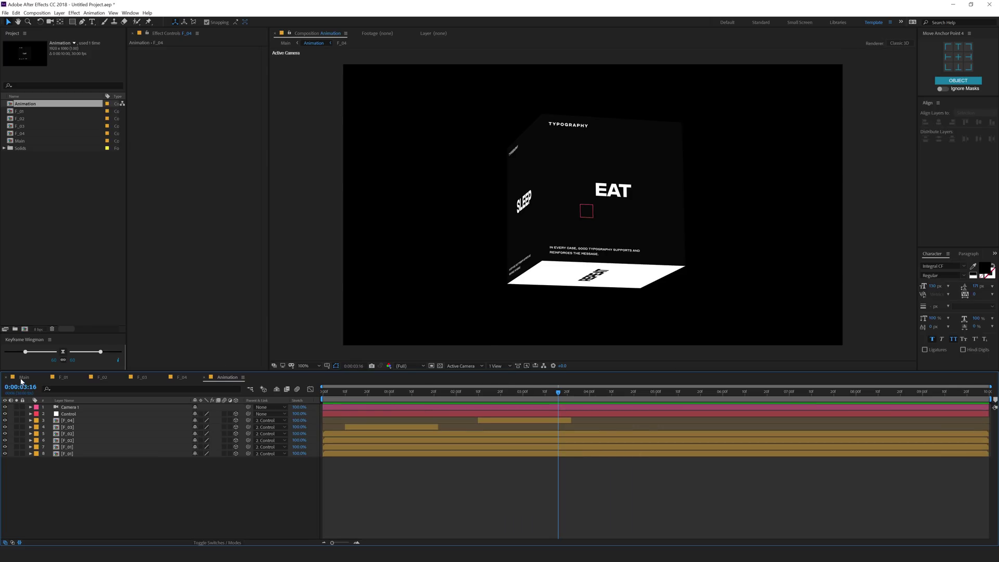
Open the Main composition at 100% with the transparency grid off, and scrub through the rotation to 0:00:03:14
{"action": "left_click", "coordinate": [23, 378]}
{"action": "left_click", "coordinate": [440, 365]}
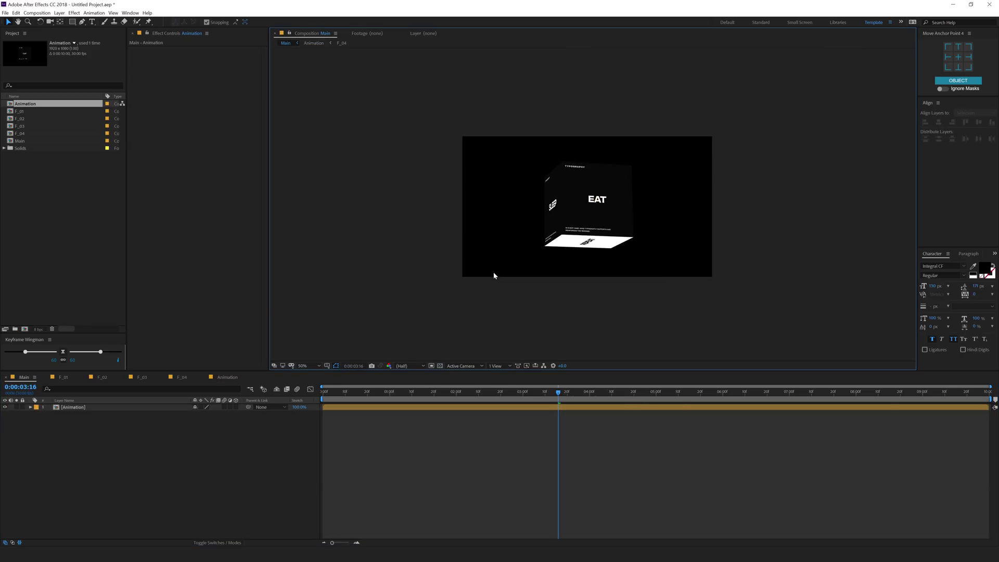
{"action": "key", "text": "/"}
{"action": "left_click", "coordinate": [341, 393]}
{"action": "left_click_drag", "start_coordinate": [372, 399], "coordinate": [547, 377]}
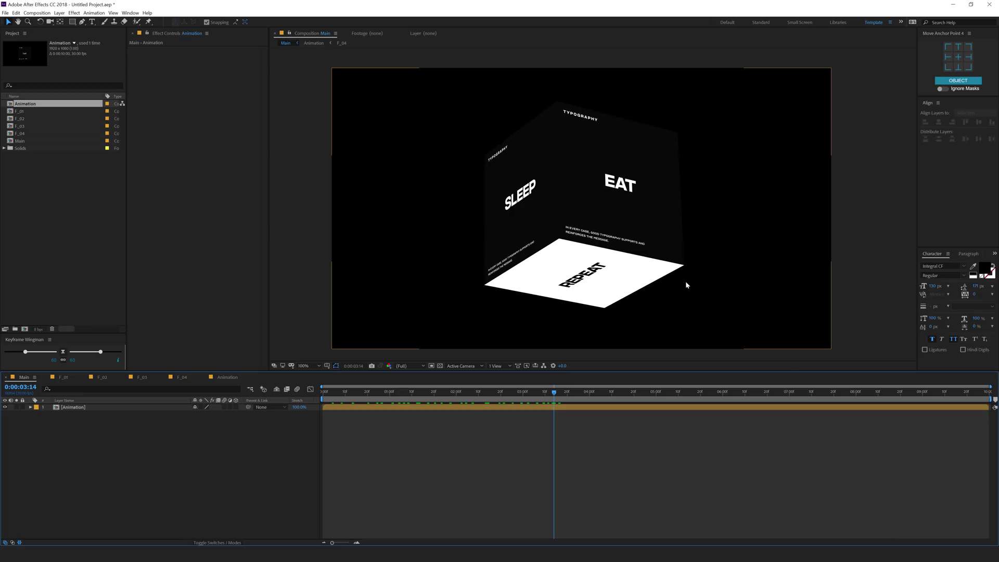
Find the Time Displacement effect and apply it to the Animation layer in Main
{"action": "left_click", "coordinate": [75, 411]}
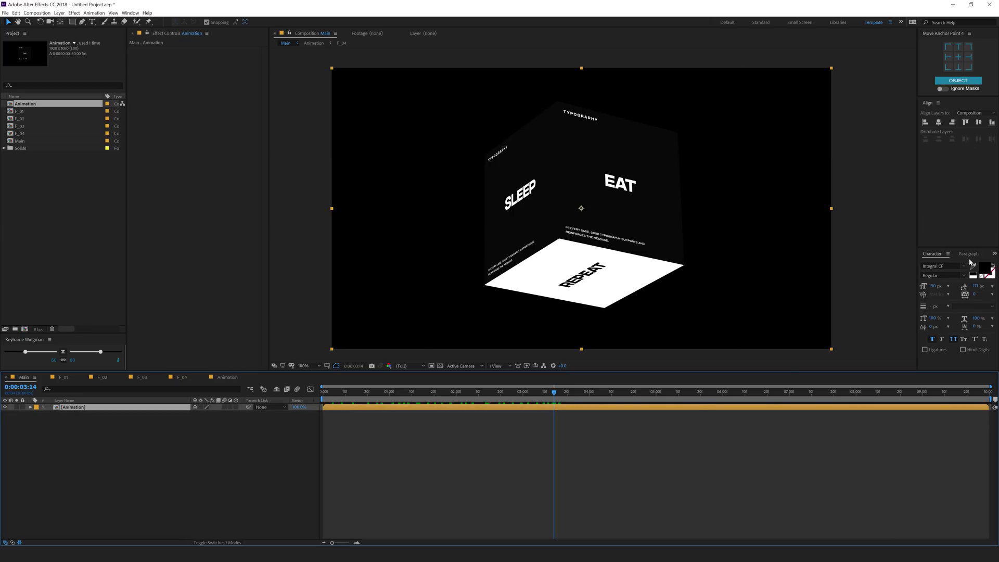
{"action": "left_click", "coordinate": [994, 254]}
{"action": "left_click", "coordinate": [961, 282]}
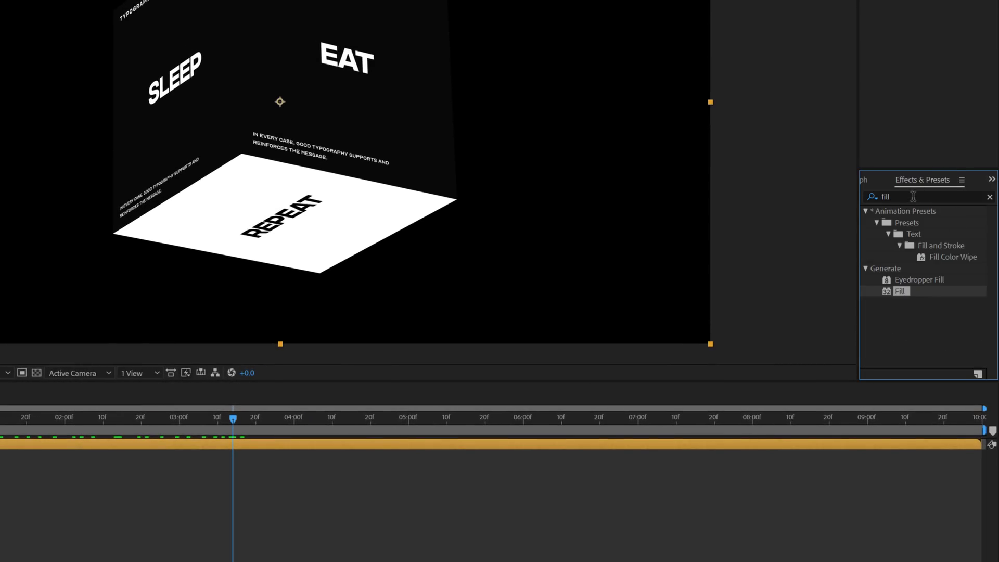
{"action": "left_click", "coordinate": [913, 197]}
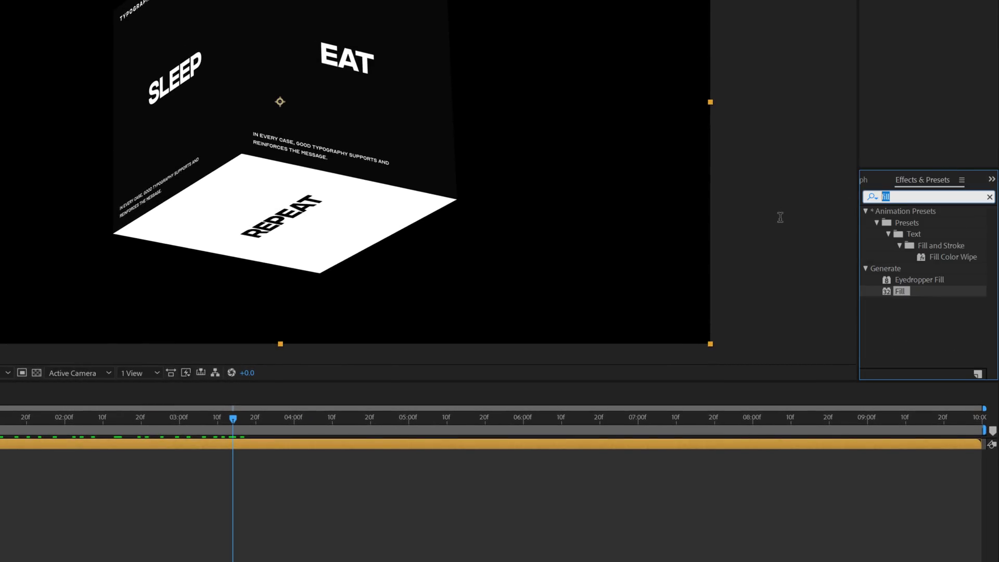
{"action": "type", "text": "time"}
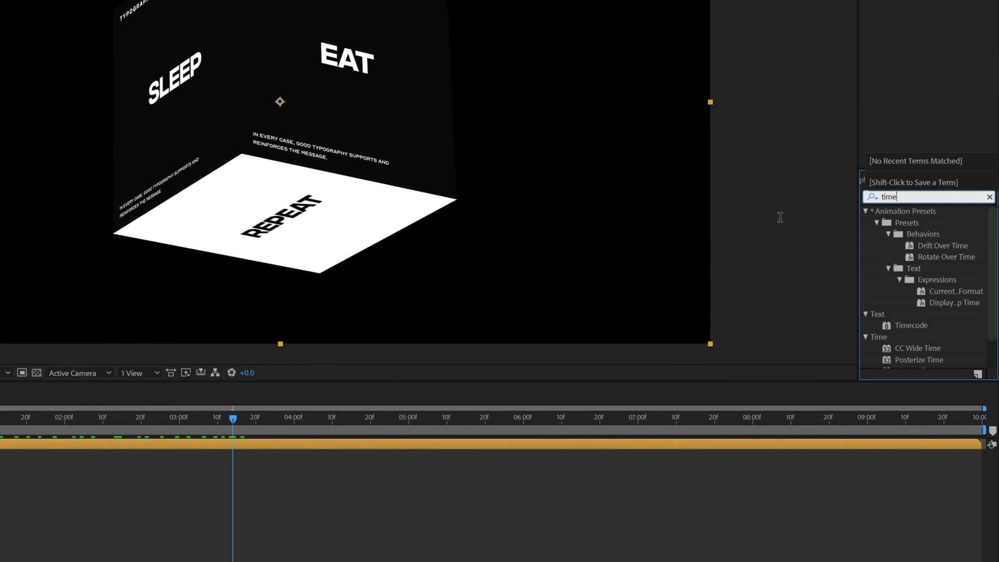
{"action": "double_click", "coordinate": [936, 291]}
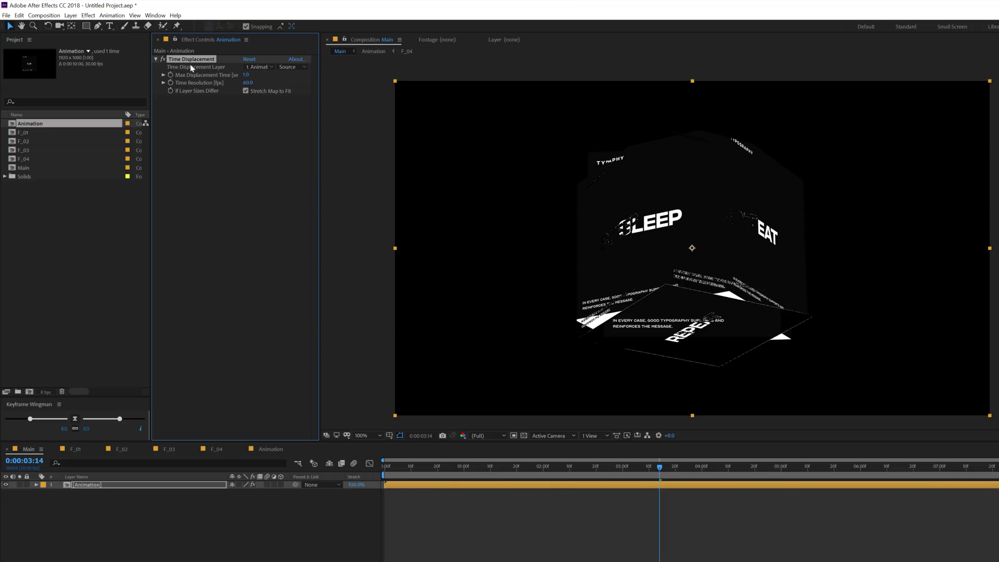
Create a new composition named Map
{"action": "left_click", "coordinate": [51, 354]}
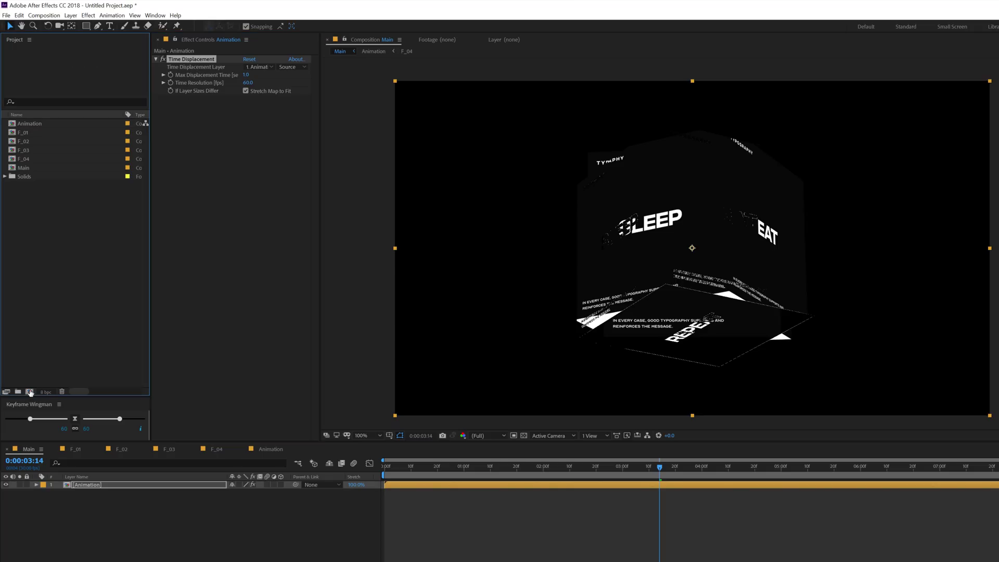
{"action": "left_click", "coordinate": [29, 392]}
{"action": "type", "text": "Ma"}
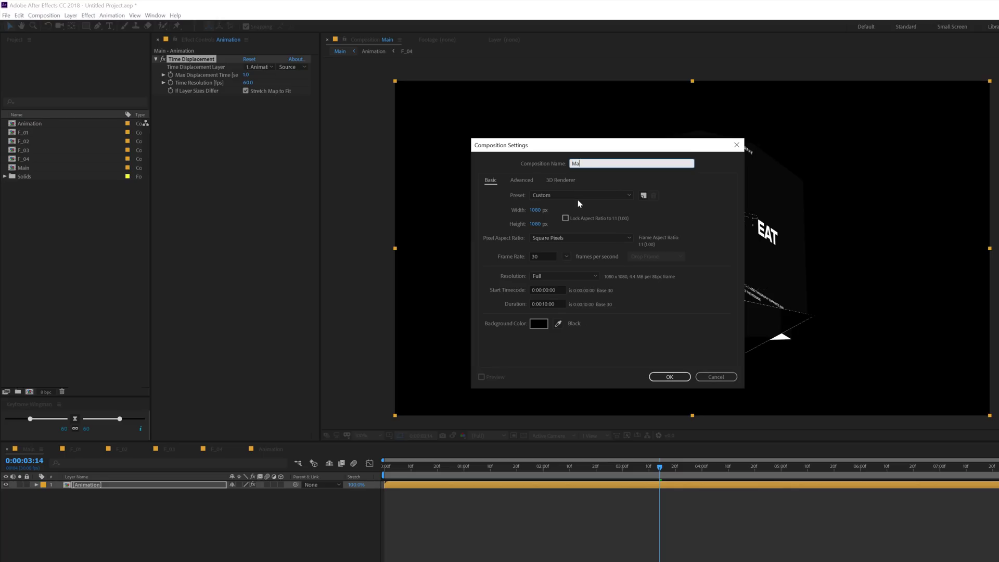
{"action": "type", "text": "p"}
{"action": "left_click", "coordinate": [670, 376]}
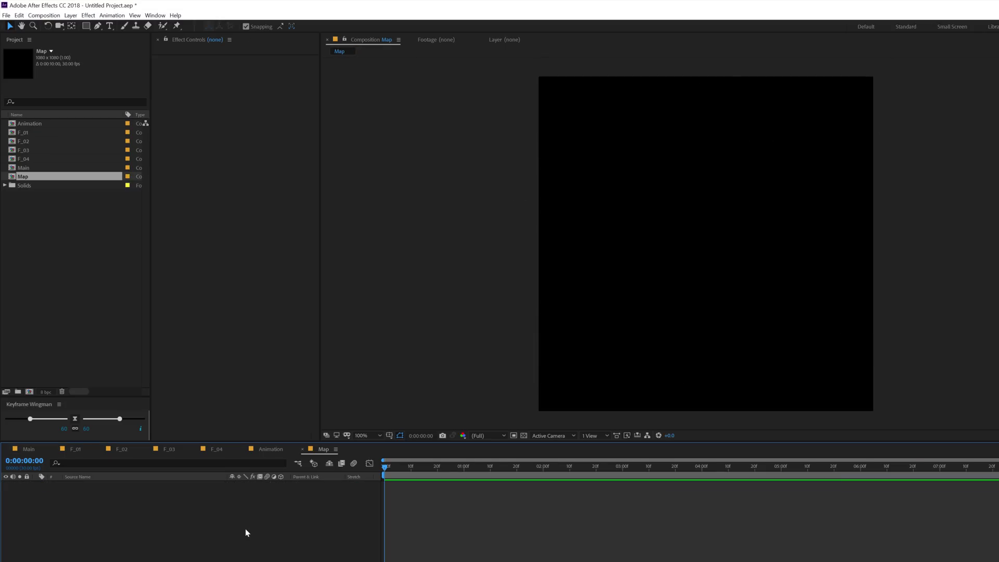
Set the width of the Map composition to 1920 px
{"action": "key", "text": "ctrl+k"}
{"action": "left_click", "coordinate": [537, 210]}
{"action": "type", "text": "1920"}
{"action": "left_click", "coordinate": [677, 357]}
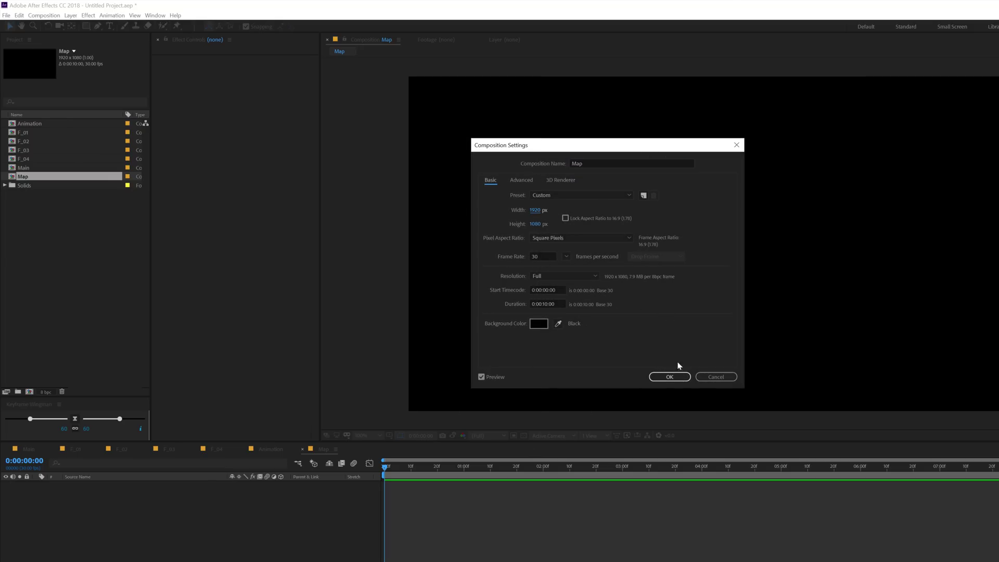
{"action": "left_click", "coordinate": [670, 377]}
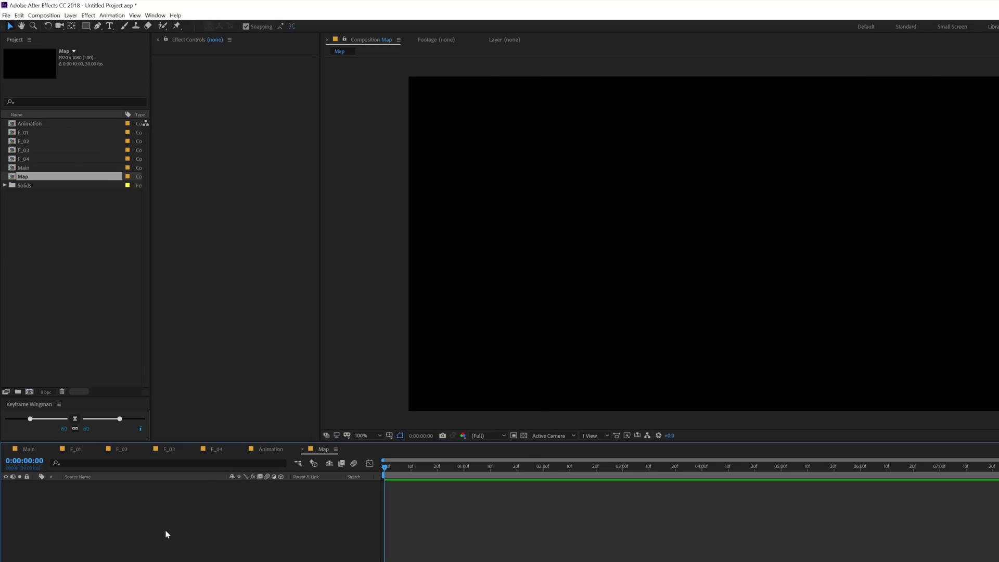
Add a full-size solid named Map to the Map composition
{"action": "key", "text": "ctrl+y"}
{"action": "type", "text": "B"}
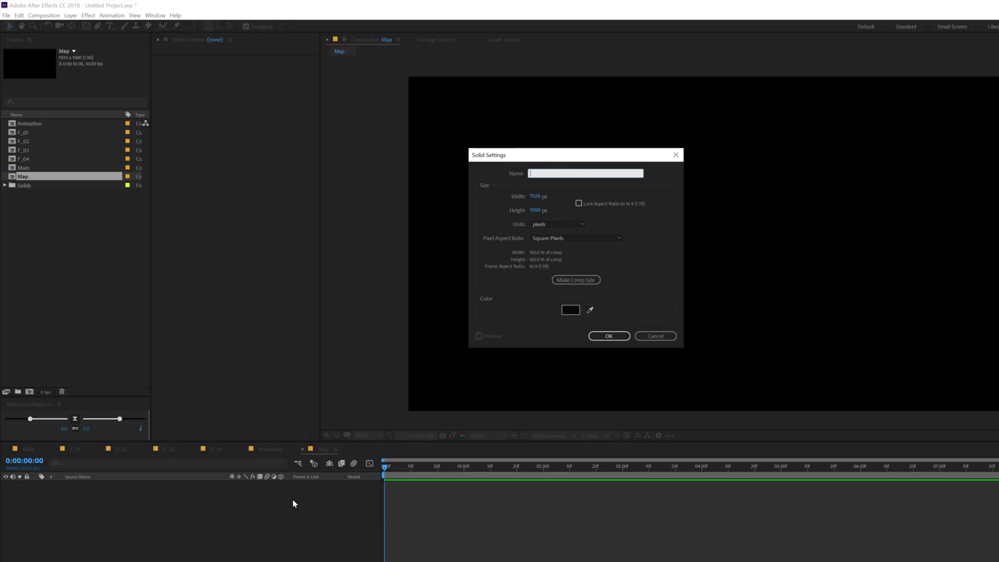
{"action": "type", "text": "ap"}
{"action": "key", "text": "Return"}
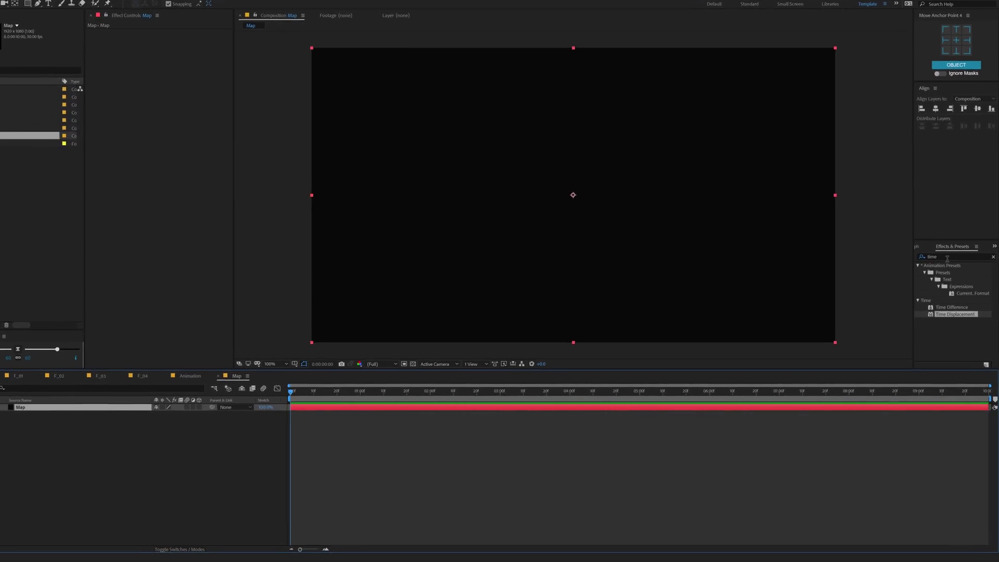
Apply a Gradient Ramp to the Map solid and swap its colors so white is at the top
{"action": "left_click", "coordinate": [947, 257]}
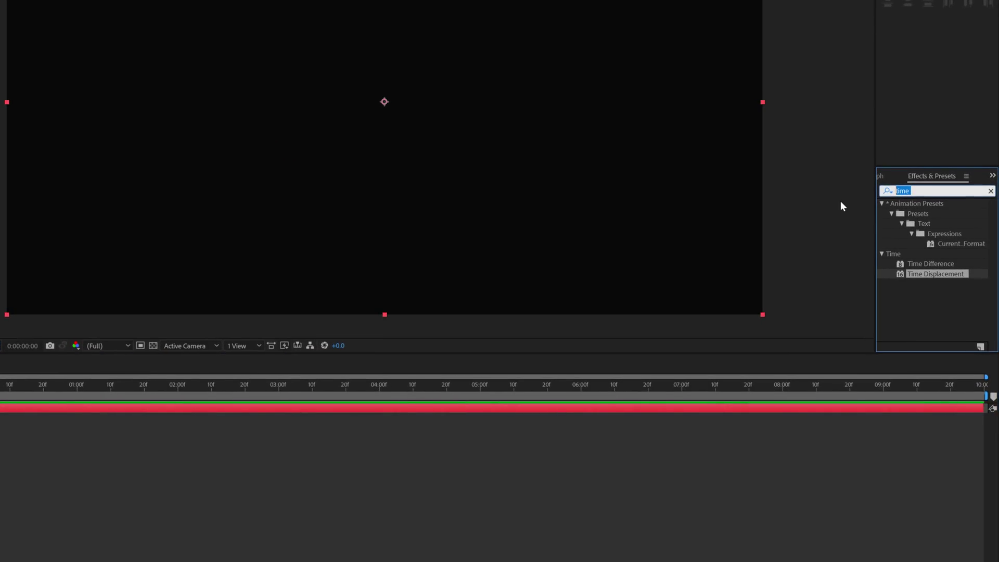
{"action": "type", "text": "gradien"}
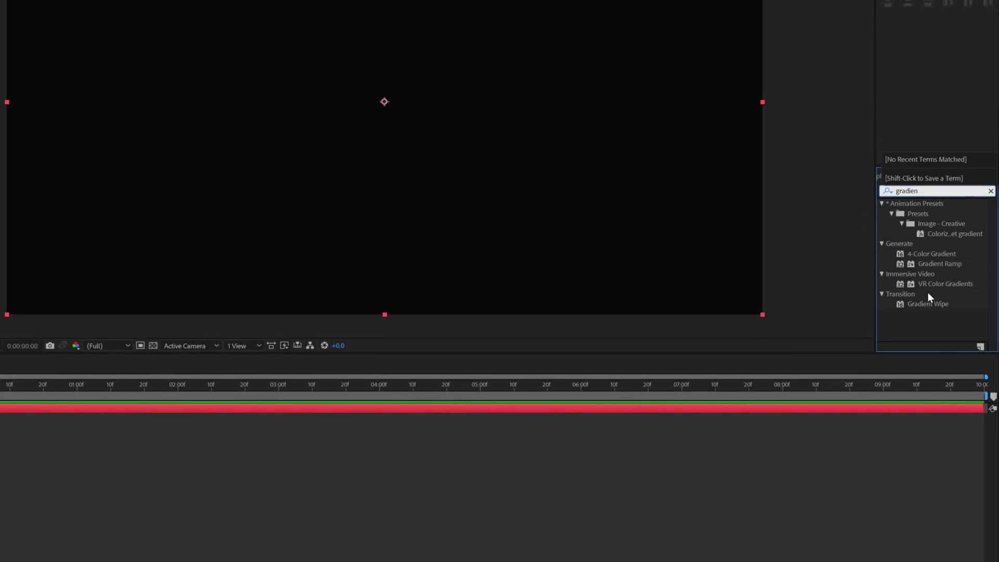
{"action": "left_click", "coordinate": [927, 266]}
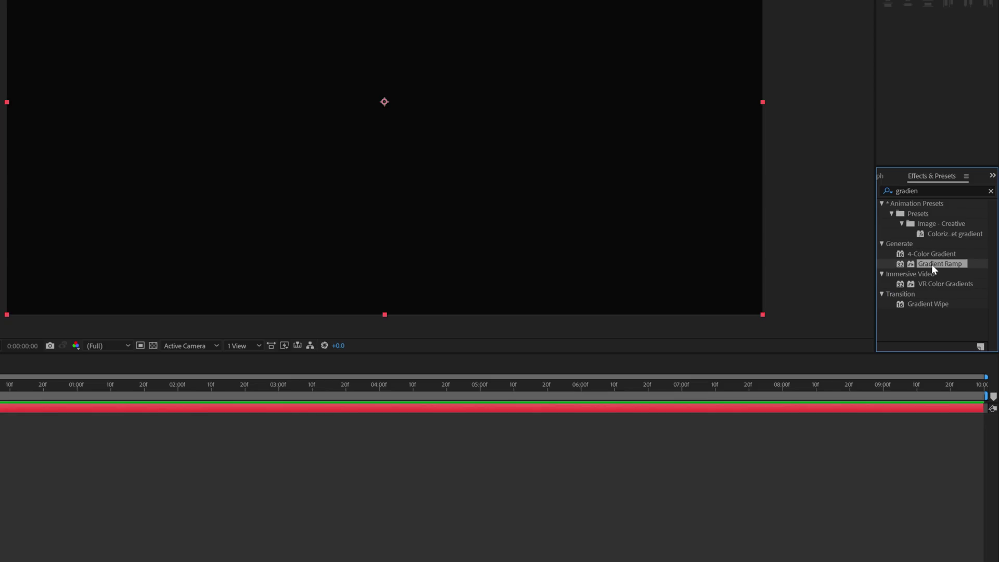
{"action": "double_click", "coordinate": [932, 265]}
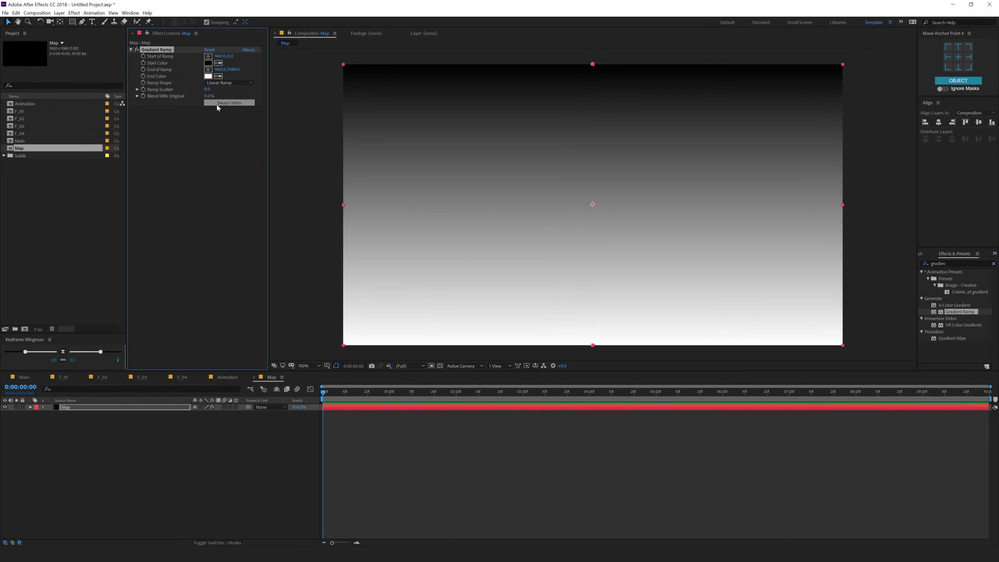
{"action": "left_click", "coordinate": [217, 104]}
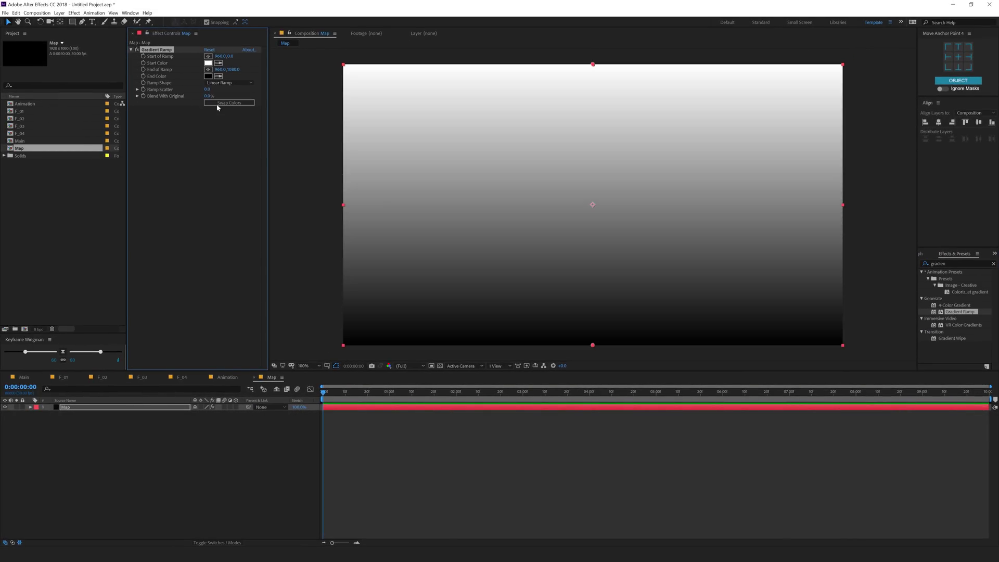
Place the Map composition beneath the Animation layer in Main and hide it, leaving Animation selected
{"action": "left_click", "coordinate": [24, 376]}
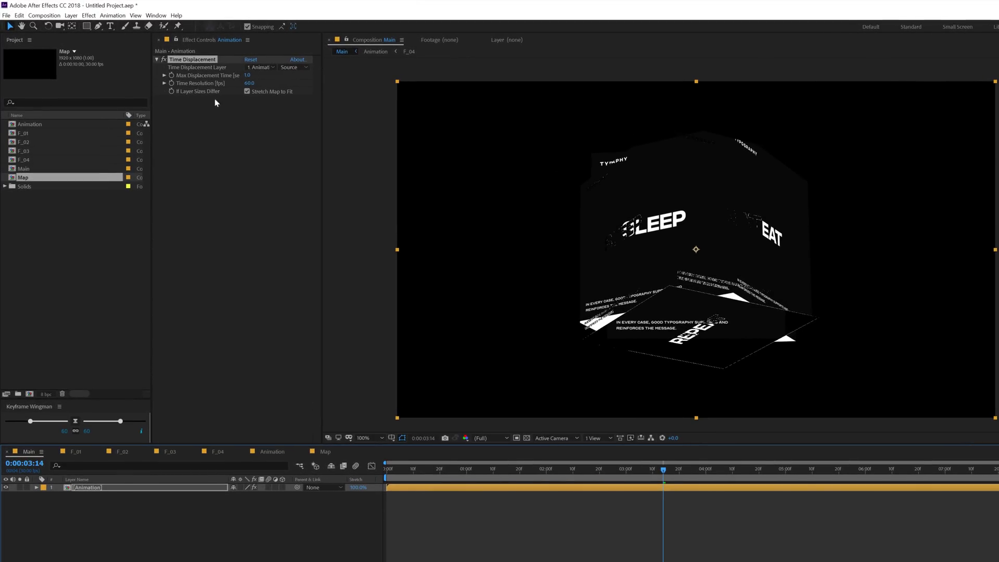
{"action": "left_click_drag", "start_coordinate": [39, 180], "coordinate": [12, 508]}
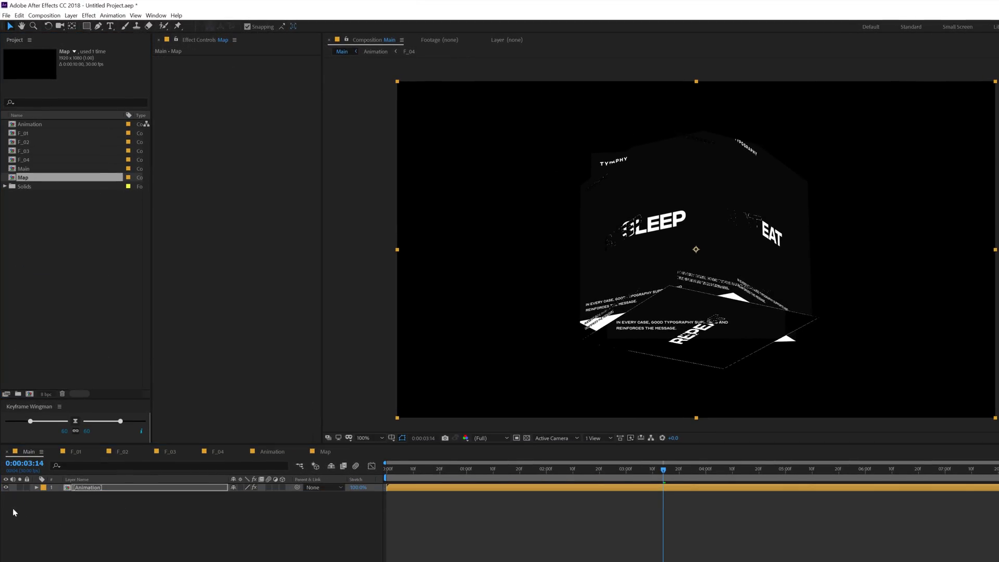
{"action": "left_click", "coordinate": [6, 496]}
{"action": "left_click", "coordinate": [156, 487]}
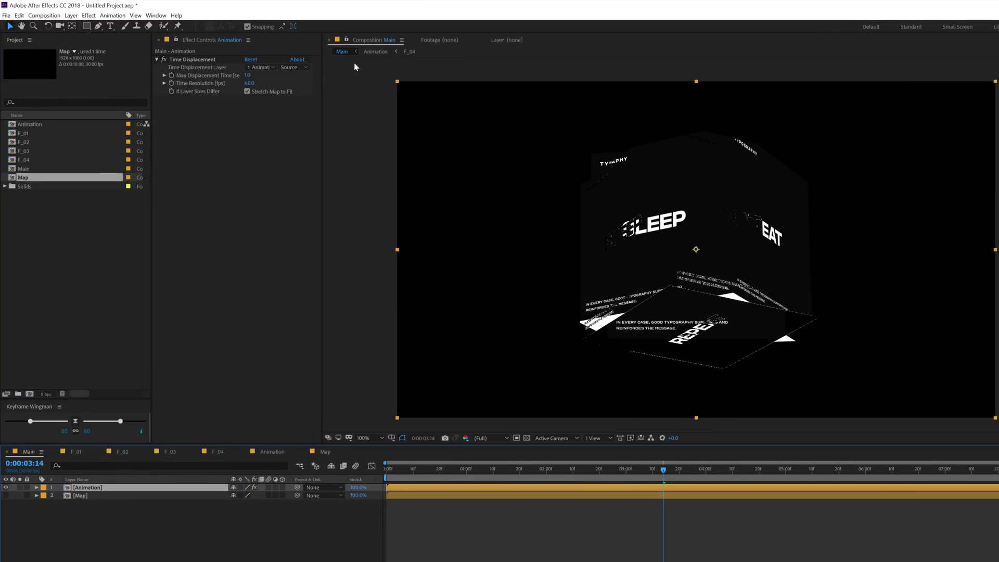
Set the Time Displacement layer to Map and preview the distorted box from the start of Main
{"action": "left_click", "coordinate": [262, 68]}
{"action": "left_click", "coordinate": [263, 98]}
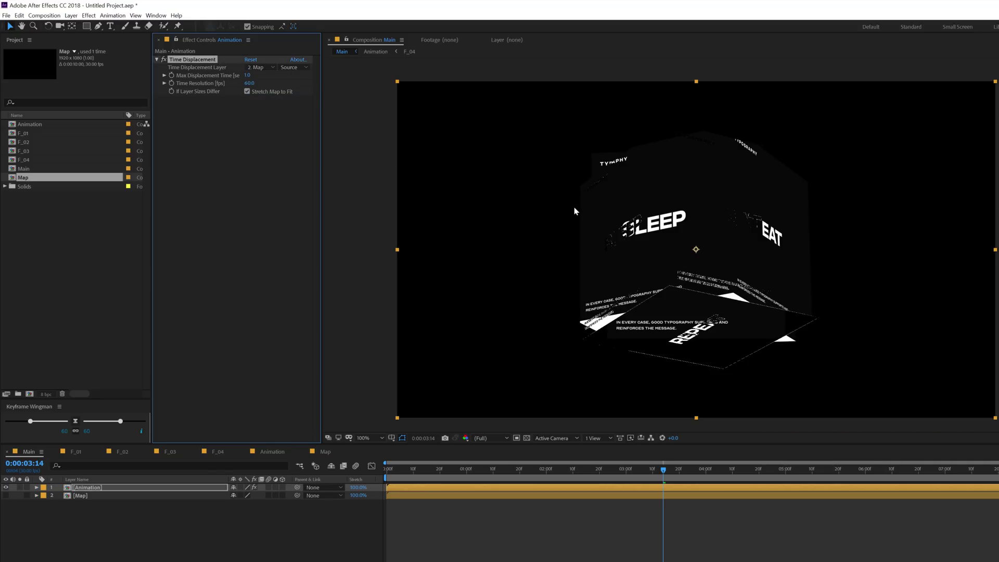
{"action": "left_click_drag", "start_coordinate": [414, 473], "coordinate": [422, 471]}
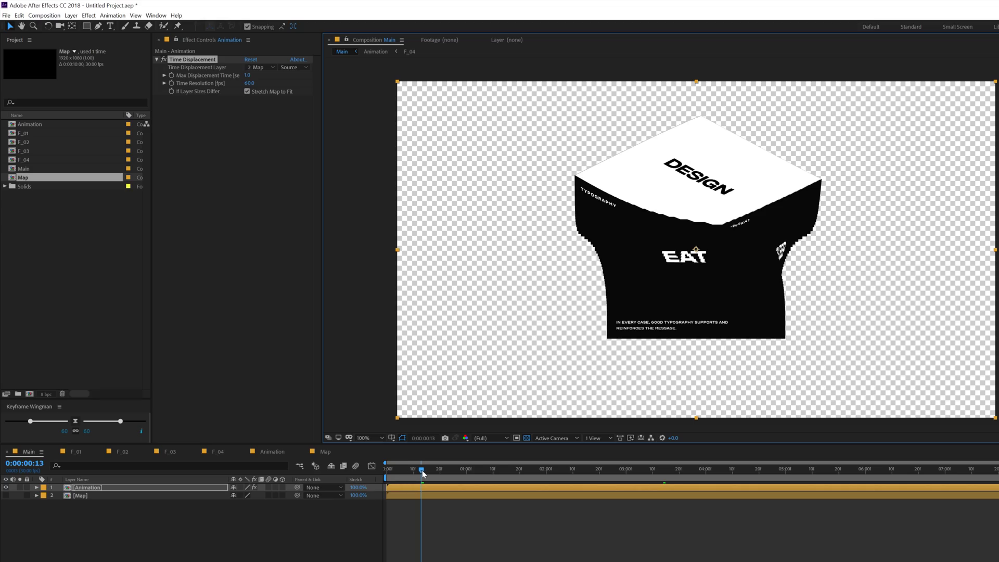
{"action": "left_click_drag", "start_coordinate": [422, 472], "coordinate": [388, 471]}
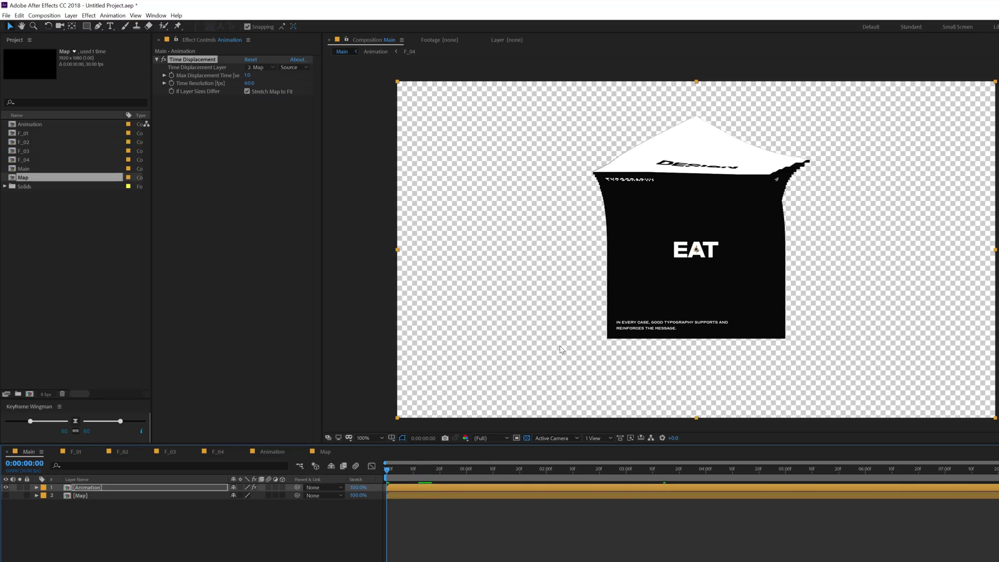
{"action": "key", "text": "space"}
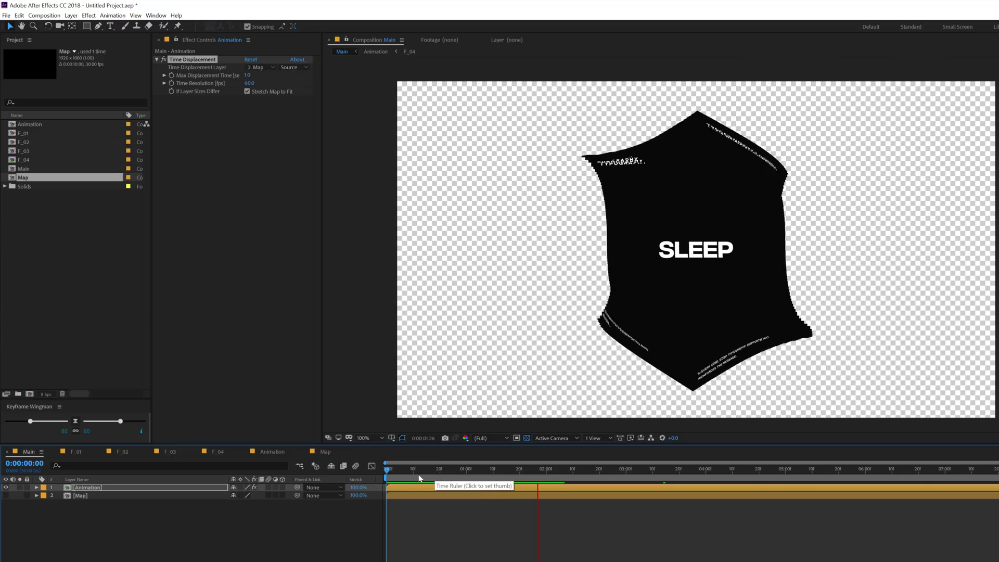
{"action": "key", "text": "space"}
{"action": "left_click_drag", "start_coordinate": [422, 475], "coordinate": [397, 467]}
Compare the gradient in the Map composition with the distortion it drives on the box in Main
{"action": "left_click", "coordinate": [324, 452]}
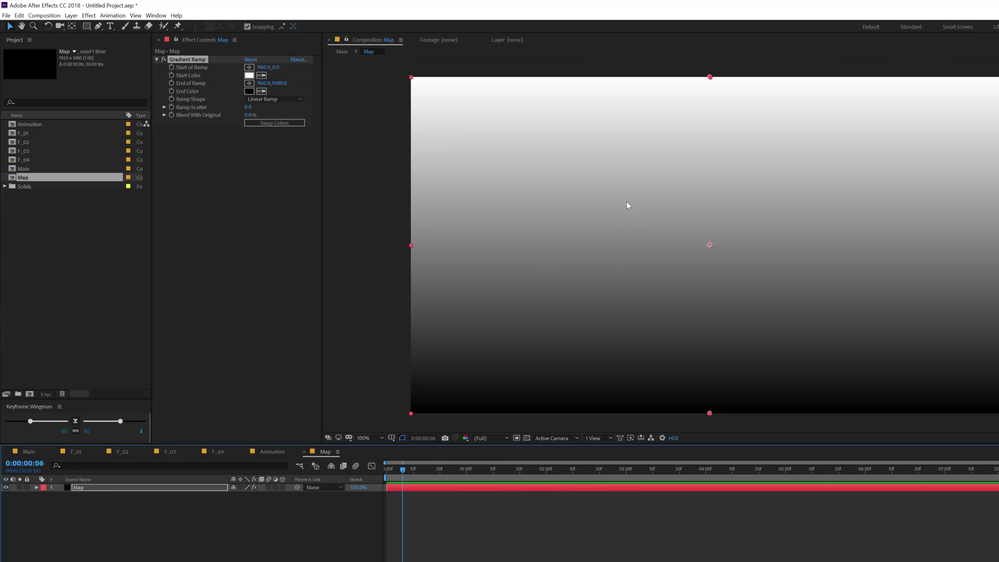
{"action": "left_click", "coordinate": [31, 453]}
{"action": "key", "text": "space"}
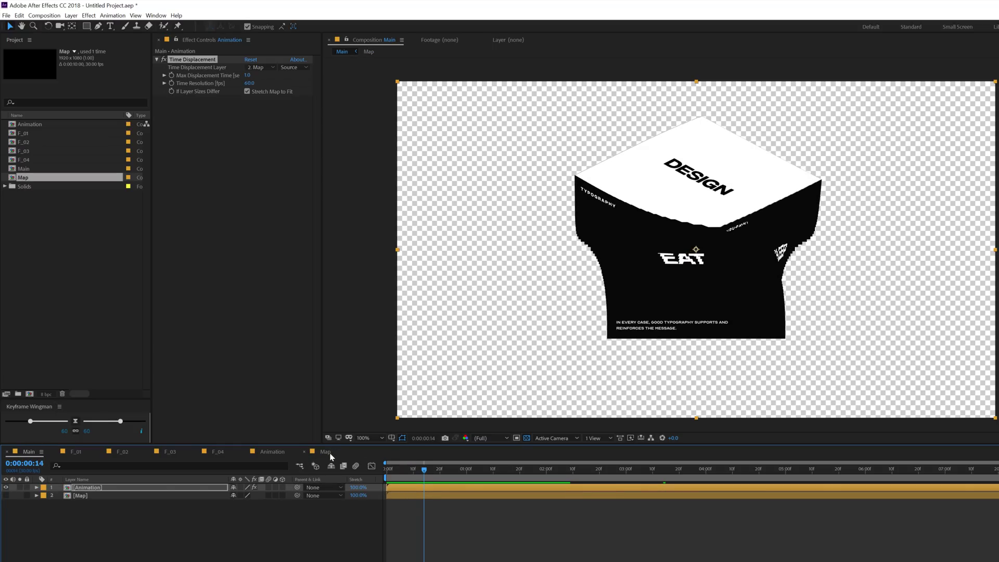
{"action": "left_click", "coordinate": [326, 452]}
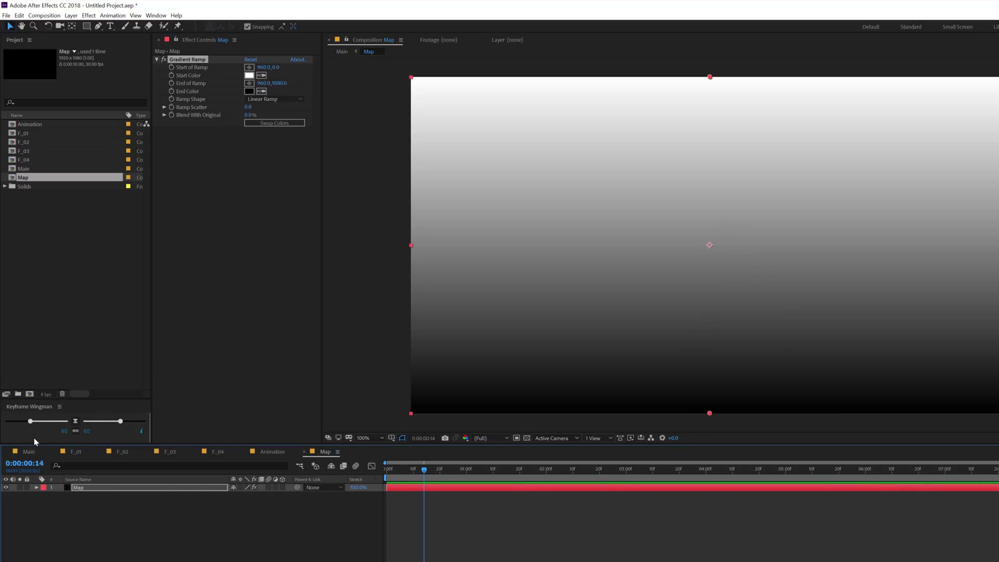
{"action": "left_click", "coordinate": [29, 451]}
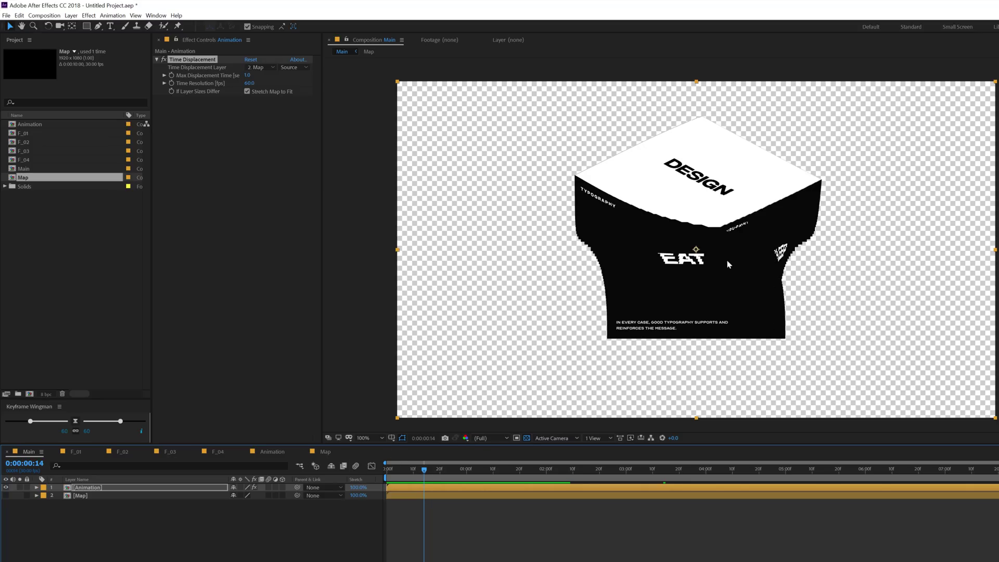
Add the Mosaic effect to the solid in the Map composition
{"action": "left_click", "coordinate": [323, 453]}
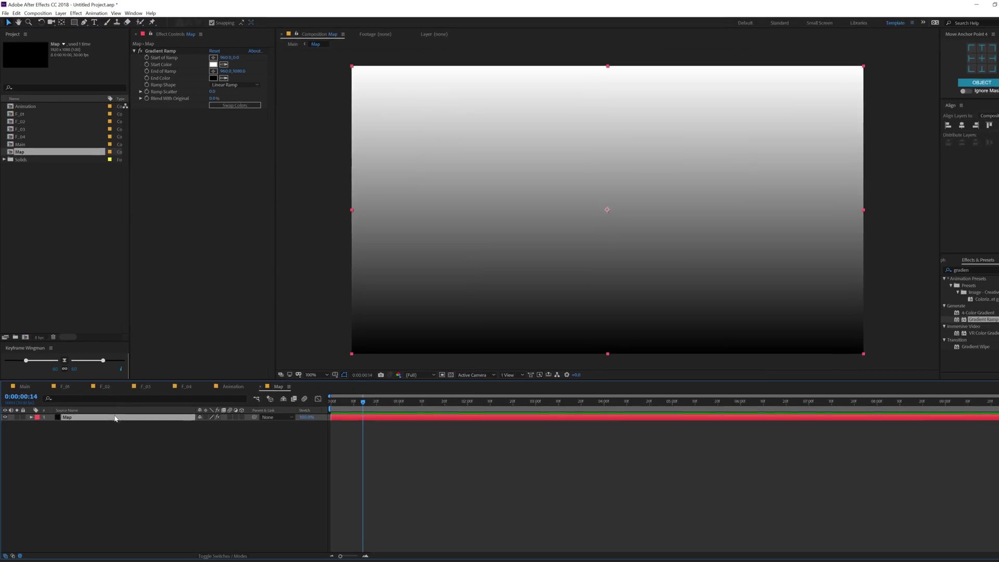
{"action": "left_click", "coordinate": [952, 263]}
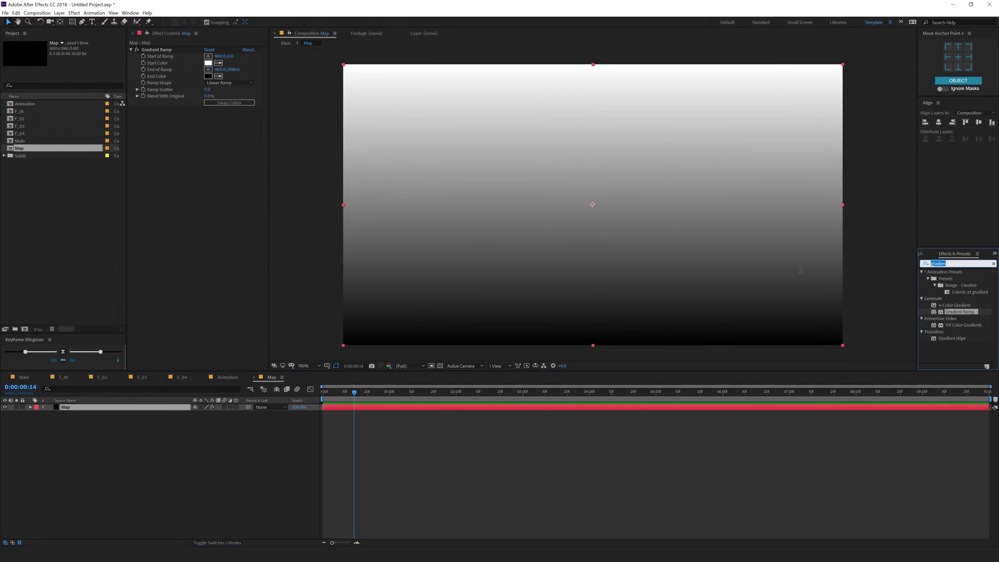
{"action": "type", "text": "mosa"}
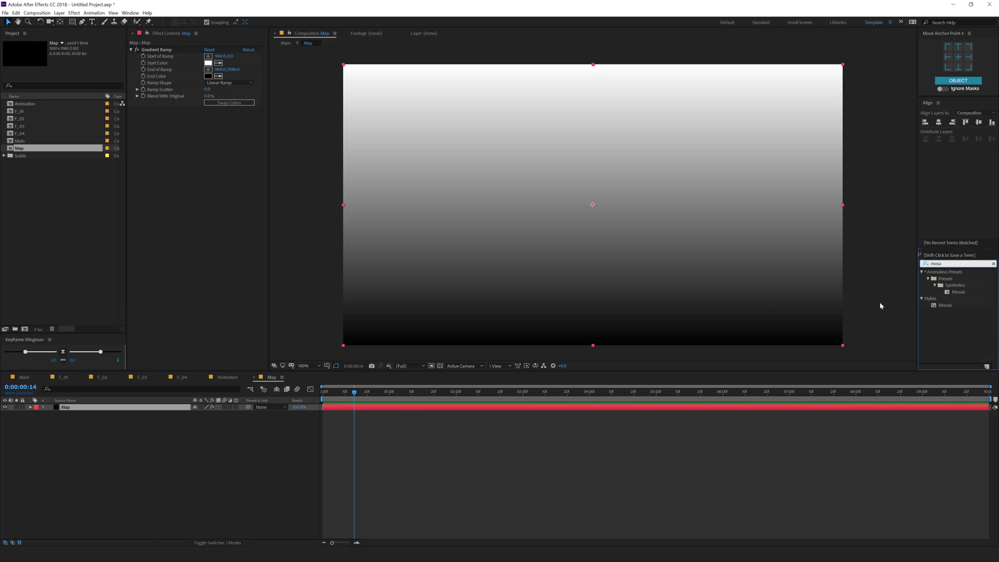
{"action": "left_click", "coordinate": [950, 307]}
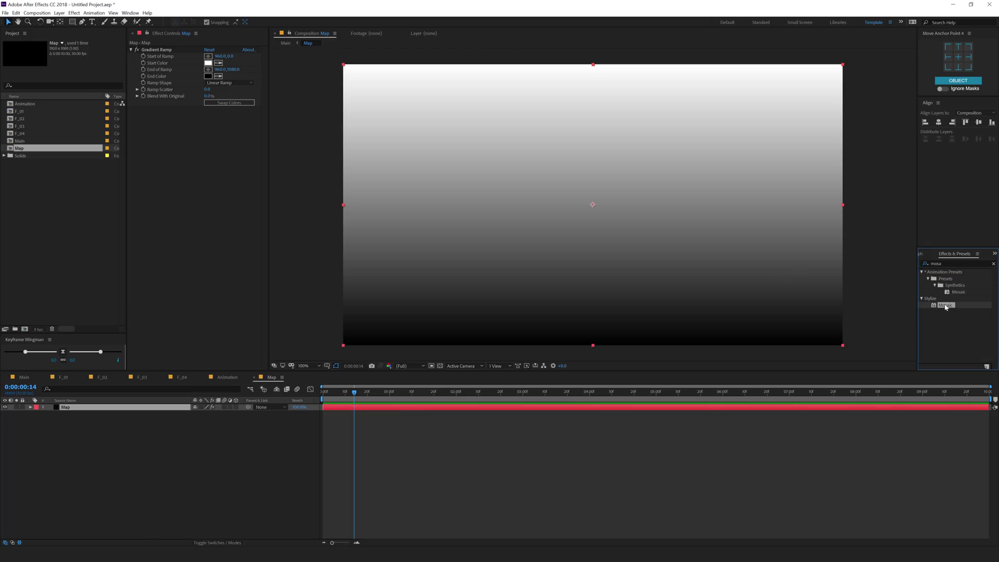
{"action": "double_click", "coordinate": [946, 306]}
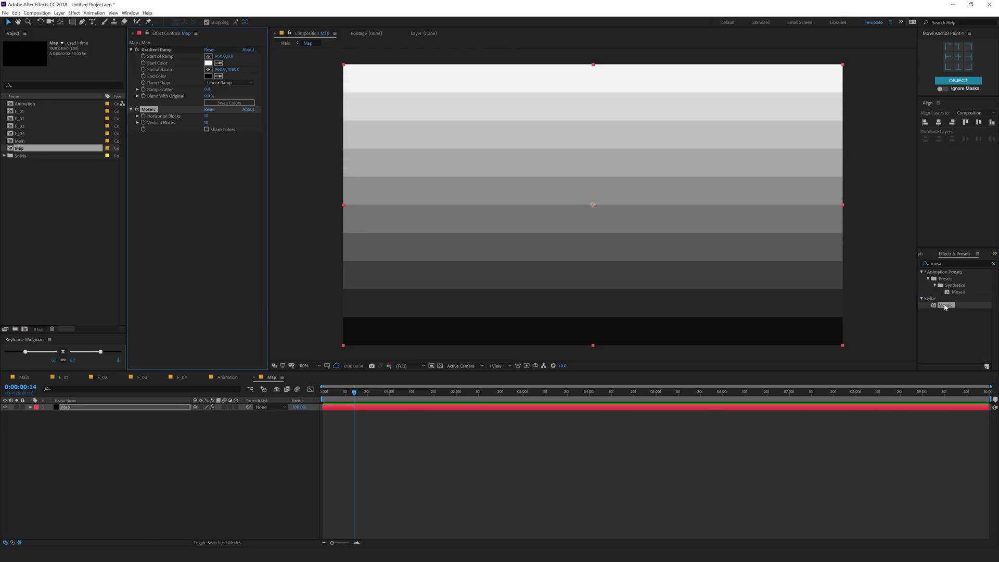
Set the Mosaic effect's horizontal and vertical blocks to 5
{"action": "left_click", "coordinate": [207, 118]}
{"action": "type", "text": "5"}
{"action": "key", "text": "Tab"}
{"action": "type", "text": "5"}
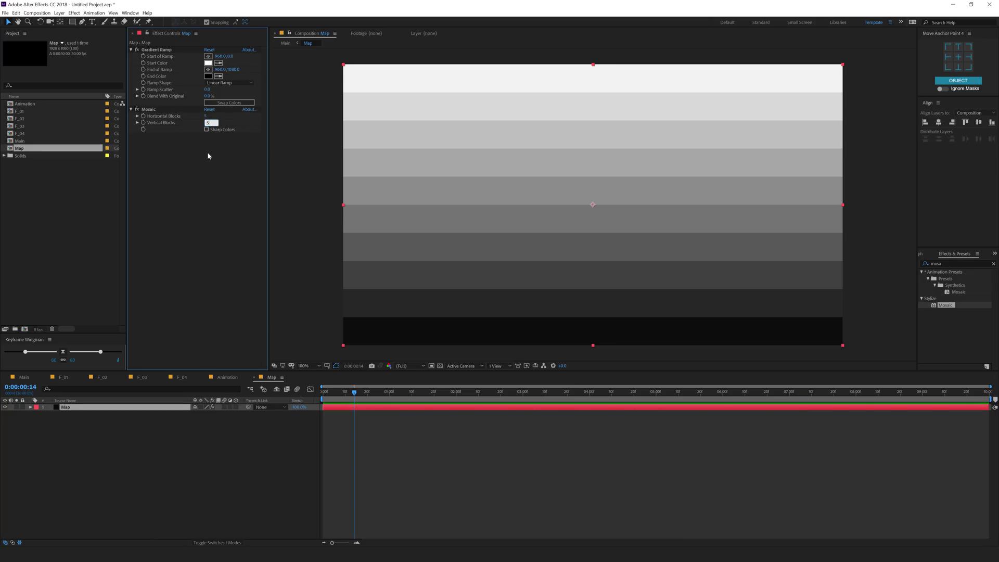
{"action": "key", "text": "Return"}
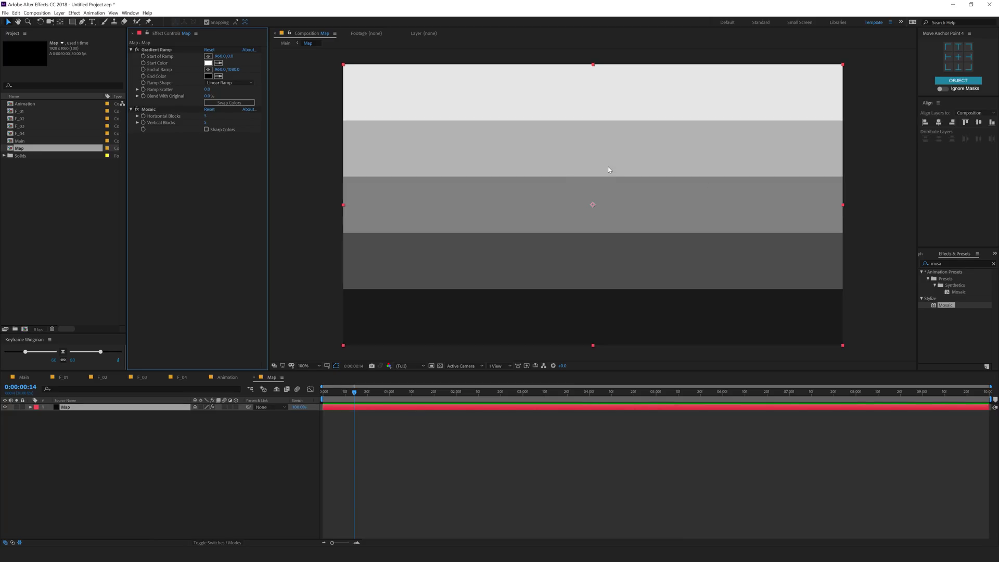
Preview the mosaic-driven distortion of the box in Main up to 0:00:02:24
{"action": "left_click", "coordinate": [24, 377]}
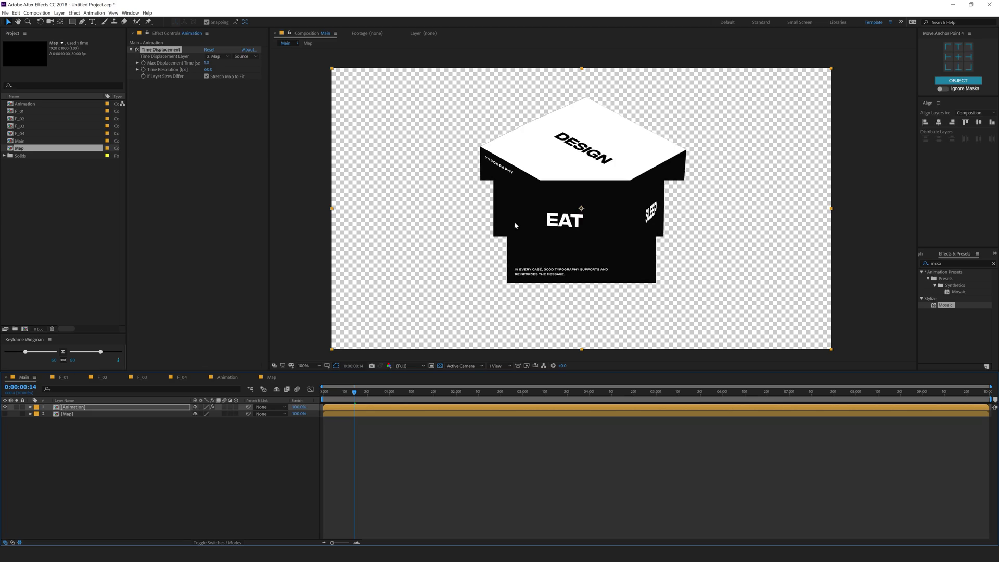
{"action": "left_click_drag", "start_coordinate": [336, 394], "coordinate": [319, 398]}
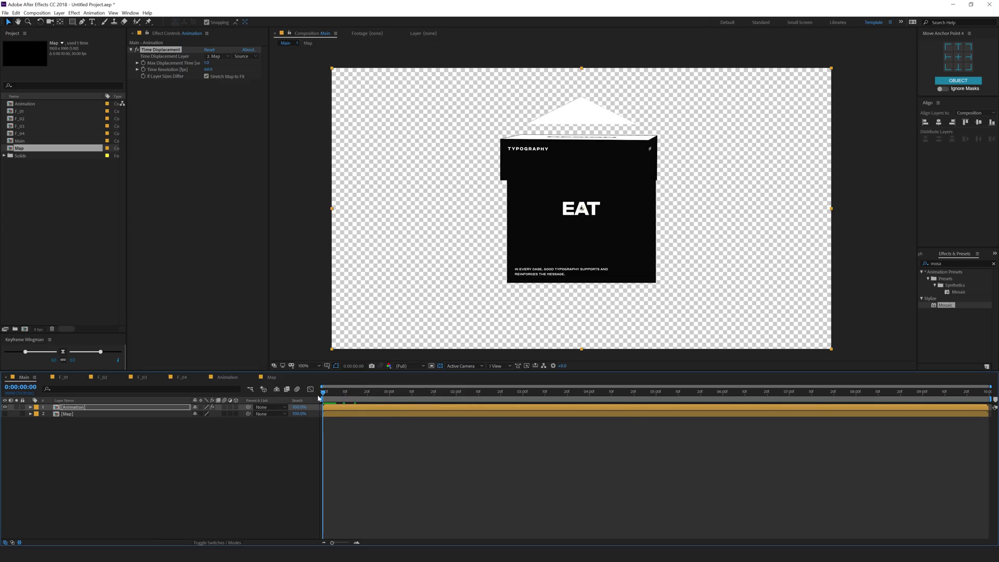
{"action": "left_click_drag", "start_coordinate": [331, 394], "coordinate": [509, 379]}
{"action": "key", "text": "space"}
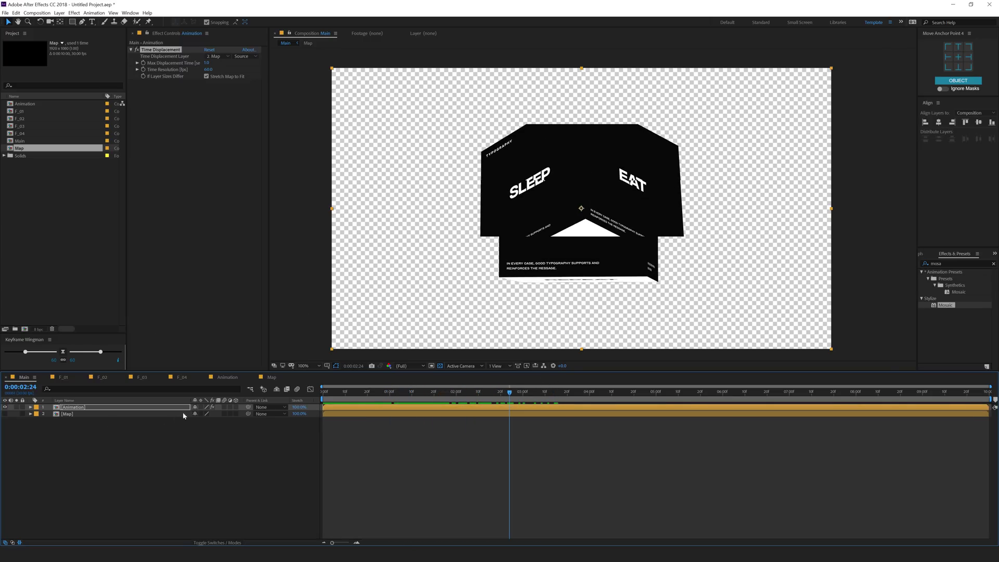
Remove the Mosaic effect from the solid in the Map composition
{"action": "left_click", "coordinate": [272, 378]}
{"action": "left_click", "coordinate": [148, 109]}
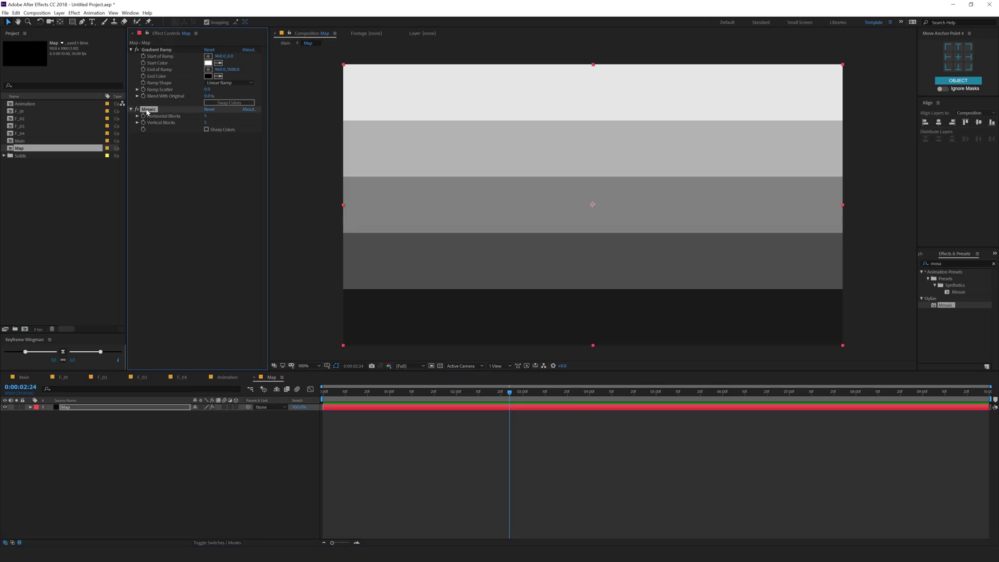
{"action": "key", "text": "Delete"}
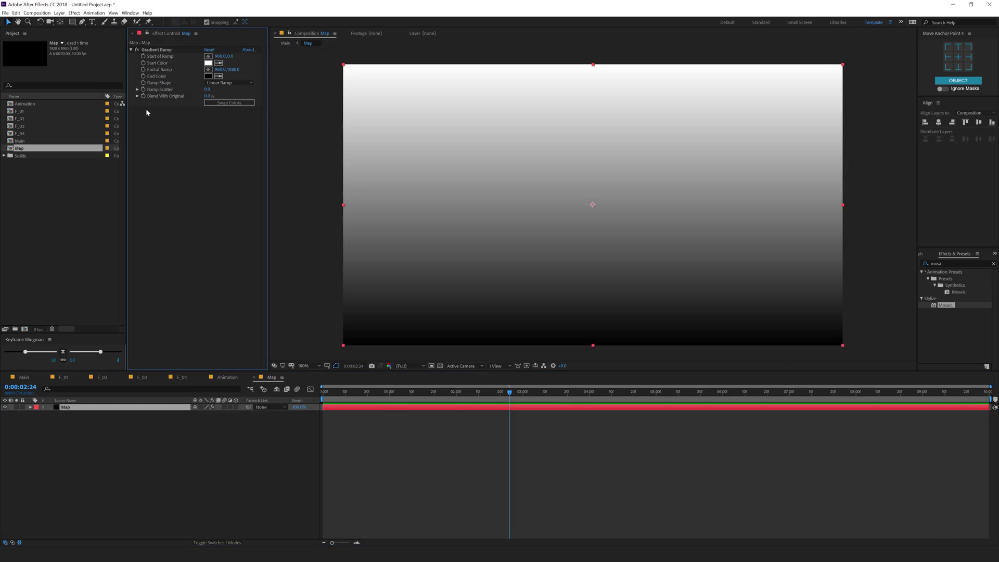
In Main, set Time Displacement's maximum displacement time to 0.1 seconds and time resolution to 100 fps, and check an early frame
{"action": "left_click", "coordinate": [30, 379]}
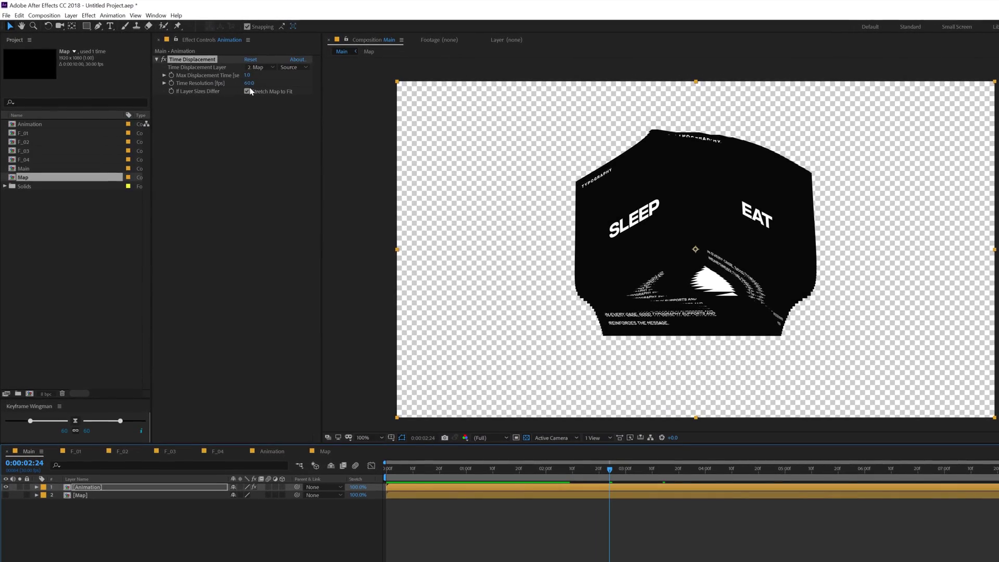
{"action": "left_click", "coordinate": [247, 75]}
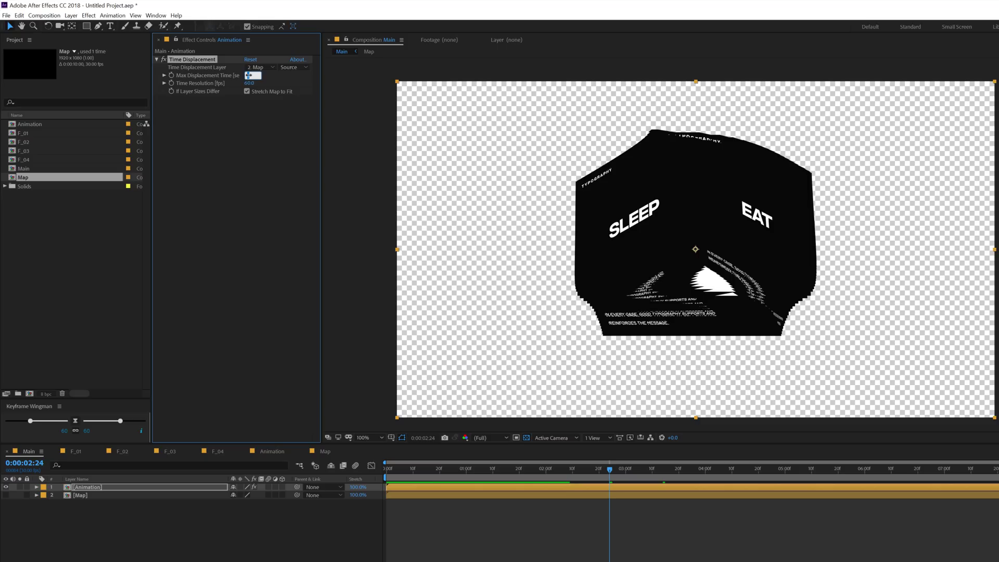
{"action": "type", "text": "0"}
{"action": "key", "text": "Return"}
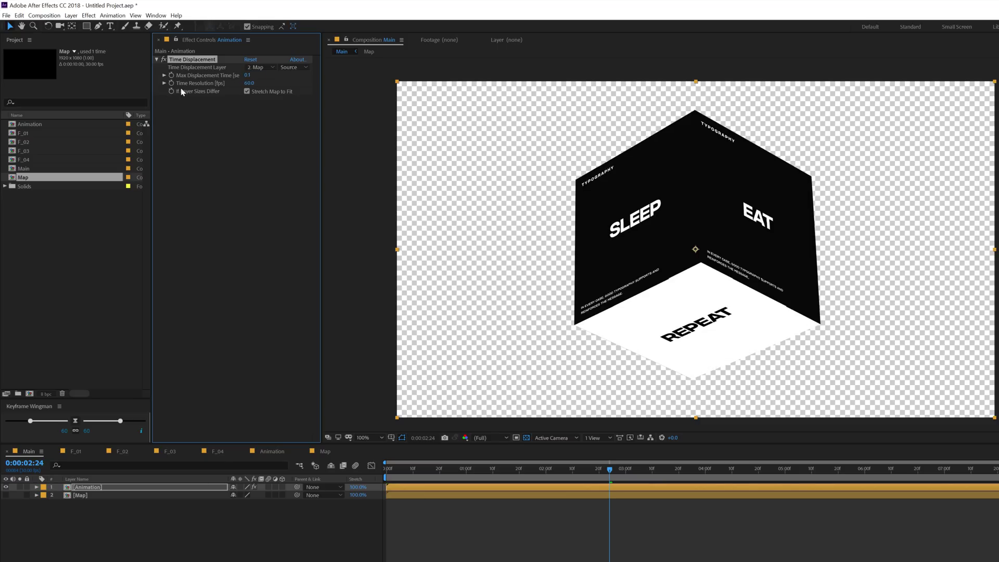
{"action": "left_click", "coordinate": [249, 82]}
{"action": "type", "text": "100"}
{"action": "key", "text": "Return"}
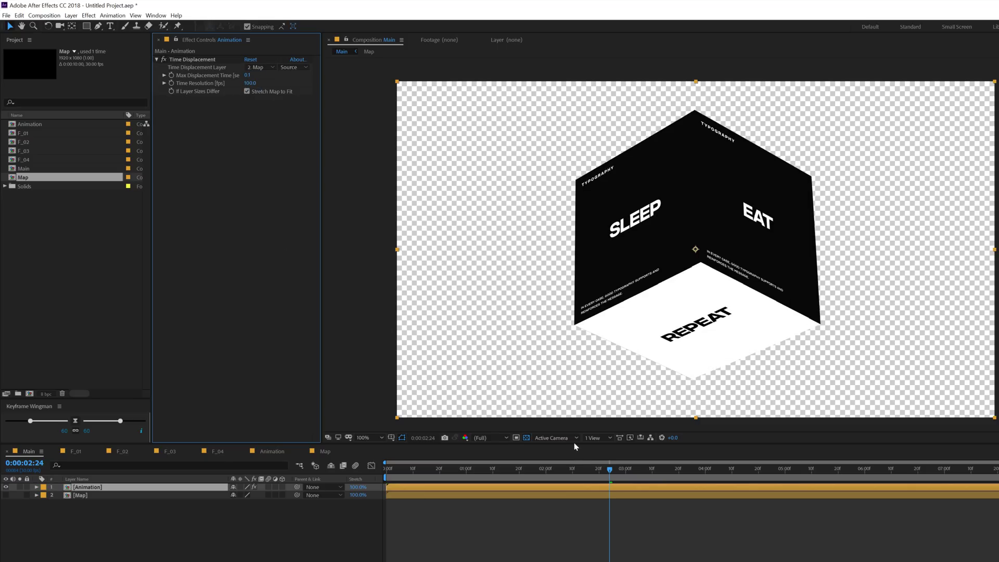
{"action": "left_click_drag", "start_coordinate": [396, 470], "coordinate": [426, 468]}
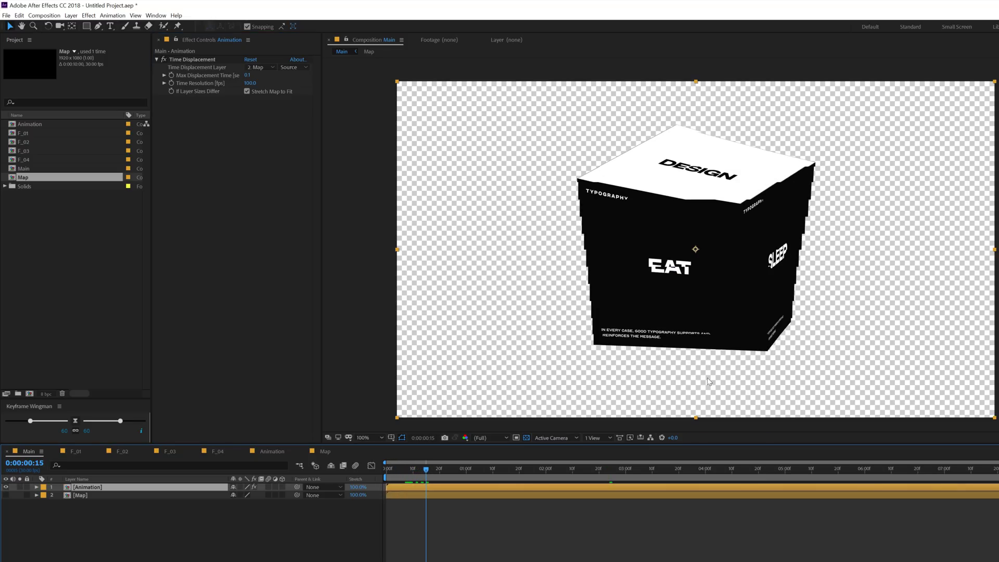
Try a Time Displacement resolution of 500 fps and check the frame at 0:00:00:23
{"action": "left_click", "coordinate": [250, 83]}
{"action": "key", "text": "BackSpace"}
{"action": "type", "text": "500"}
{"action": "key", "text": "Return"}
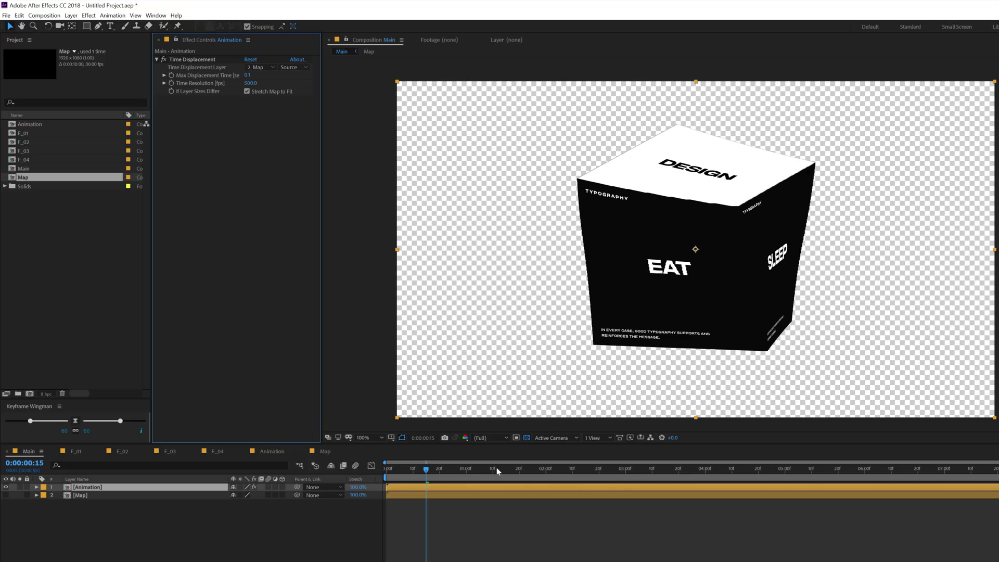
{"action": "left_click", "coordinate": [448, 470]}
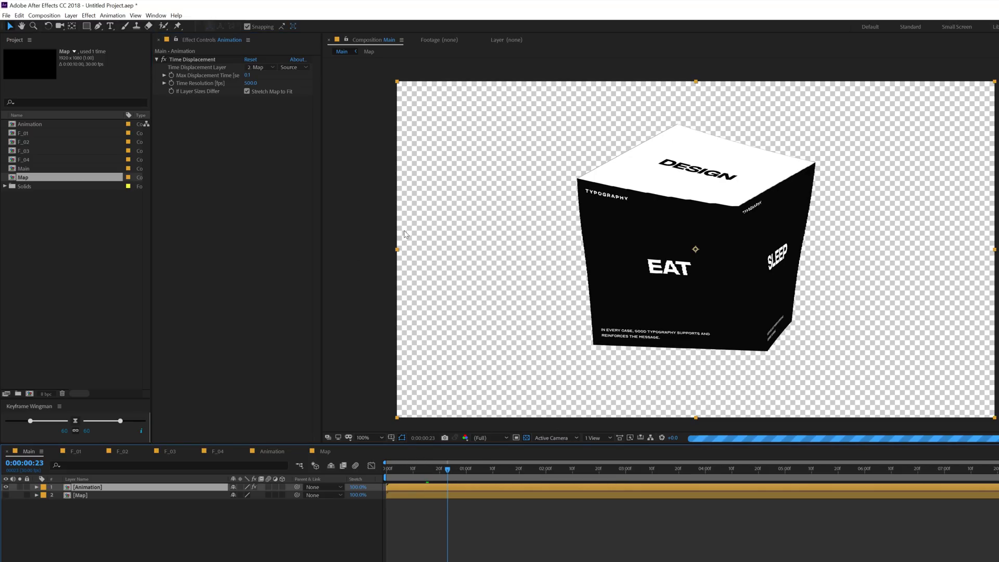
Return the Time Displacement resolution to 100 fps and deselect the Animation layer
{"action": "left_click", "coordinate": [250, 83]}
{"action": "type", "text": "100"}
{"action": "key", "text": "Return"}
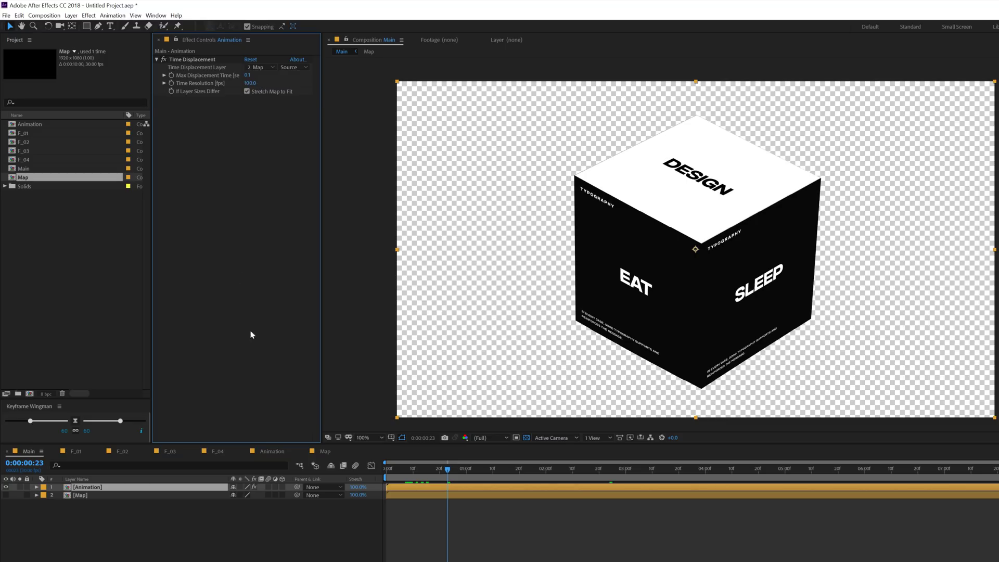
{"action": "left_click", "coordinate": [247, 553]}
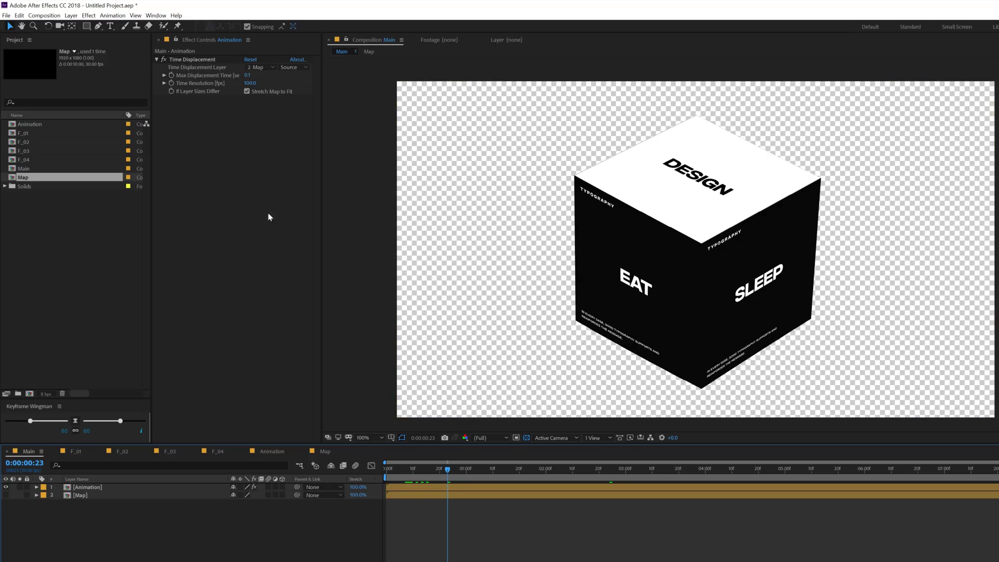
Turn off the transparency grid in Main and scrub through the animation against black
{"action": "left_click", "coordinate": [245, 83]}
{"action": "left_click", "coordinate": [246, 91]}
{"action": "left_click", "coordinate": [526, 437]}
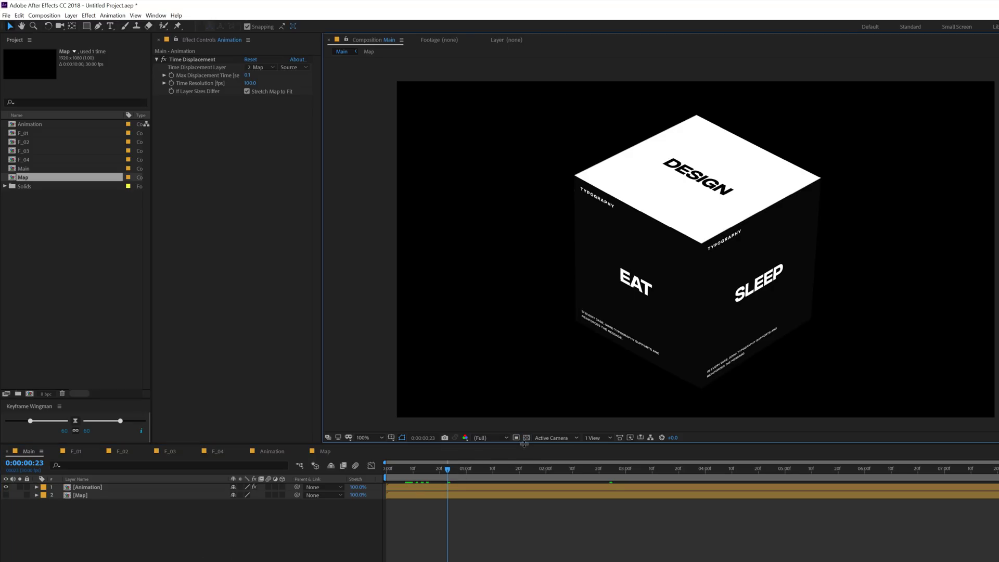
{"action": "left_click_drag", "start_coordinate": [412, 461], "coordinate": [547, 473]}
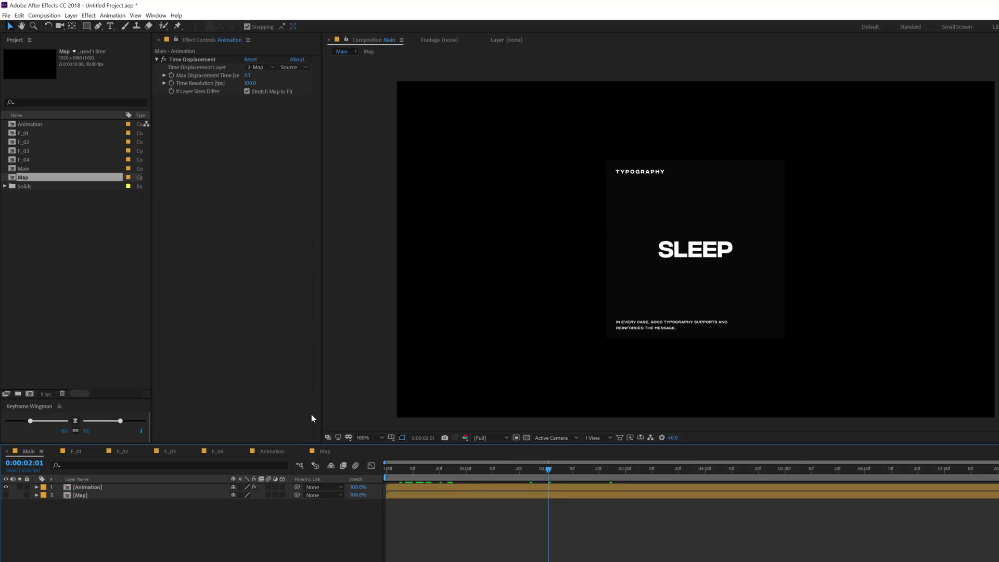
{"action": "left_click_drag", "start_coordinate": [422, 472], "coordinate": [469, 470]}
Apply the Turbulent Displace effect to the Animation layer
{"action": "left_click", "coordinate": [91, 488]}
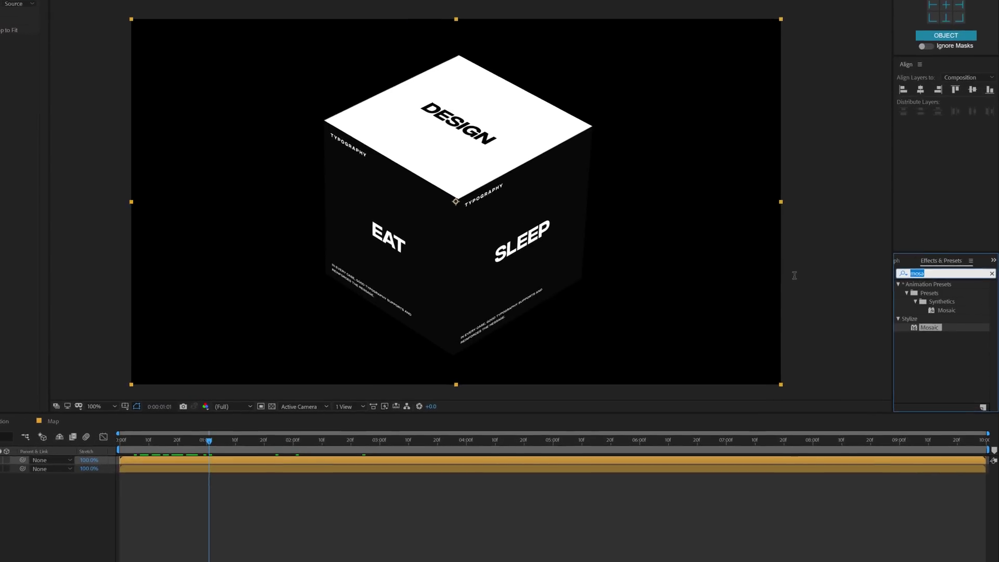
{"action": "type", "text": "turbu"}
{"action": "double_click", "coordinate": [935, 301]}
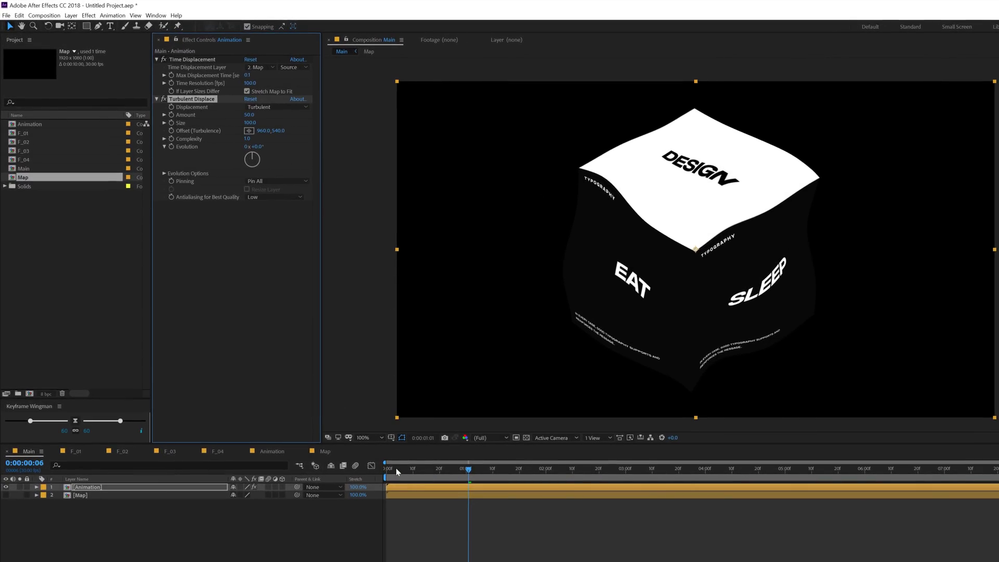
At the start of the timeline, set the Turbulent Displace amount to 0 and enable keyframing for it
{"action": "left_click_drag", "start_coordinate": [396, 471], "coordinate": [352, 470]}
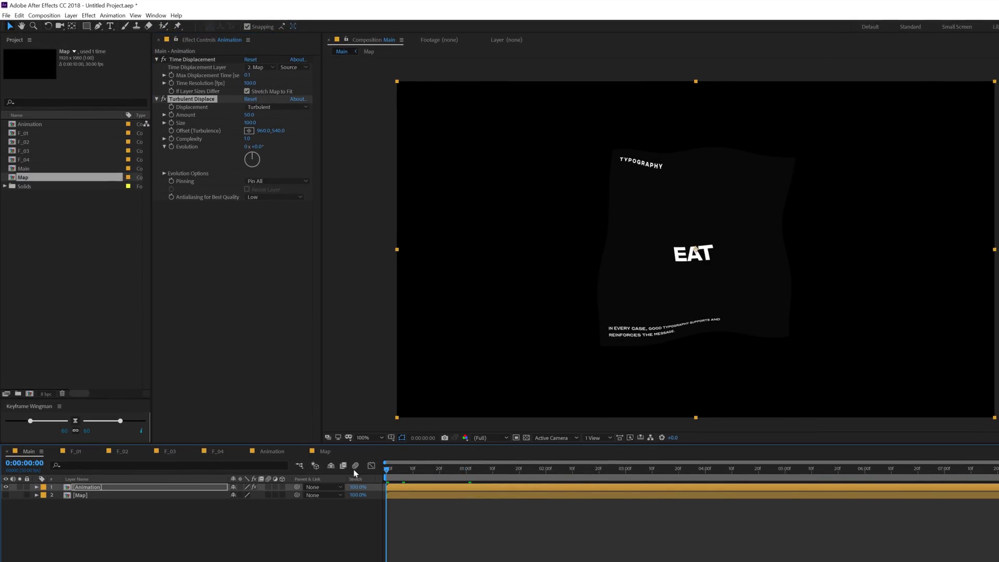
{"action": "left_click", "coordinate": [247, 115]}
{"action": "type", "text": "0"}
{"action": "key", "text": "Return"}
{"action": "left_click", "coordinate": [170, 115]}
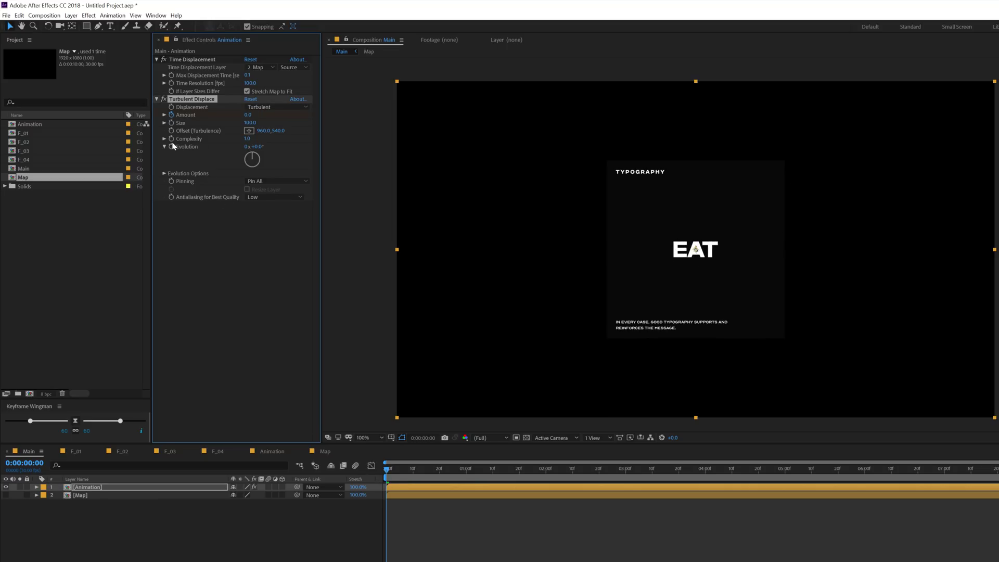
Enable keyframing for Turbulent Displace Size and Evolution at the timeline start, and set Amount to 40 at 1 second
{"action": "left_click", "coordinate": [171, 123]}
{"action": "key", "text": "u"}
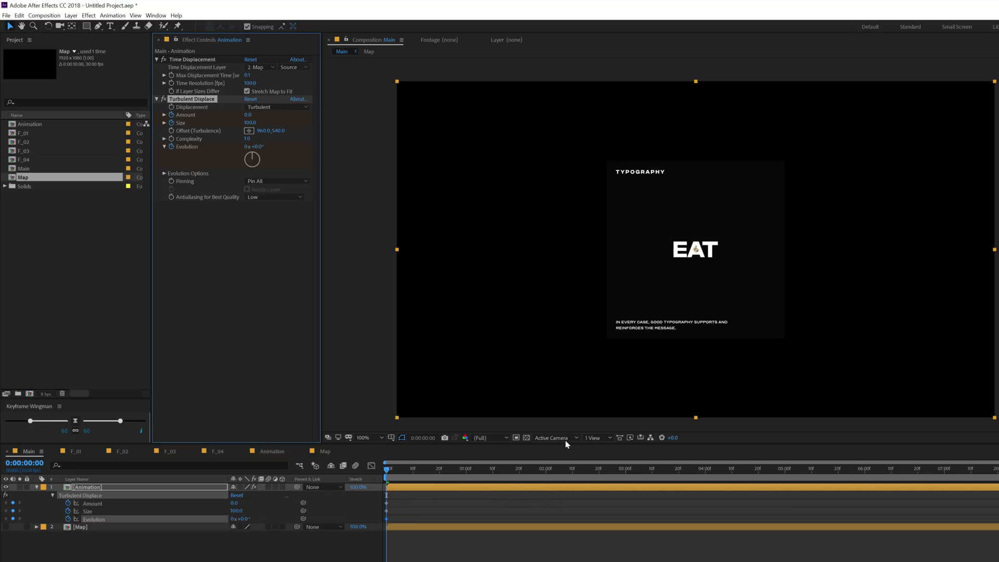
{"action": "left_click", "coordinate": [466, 471]}
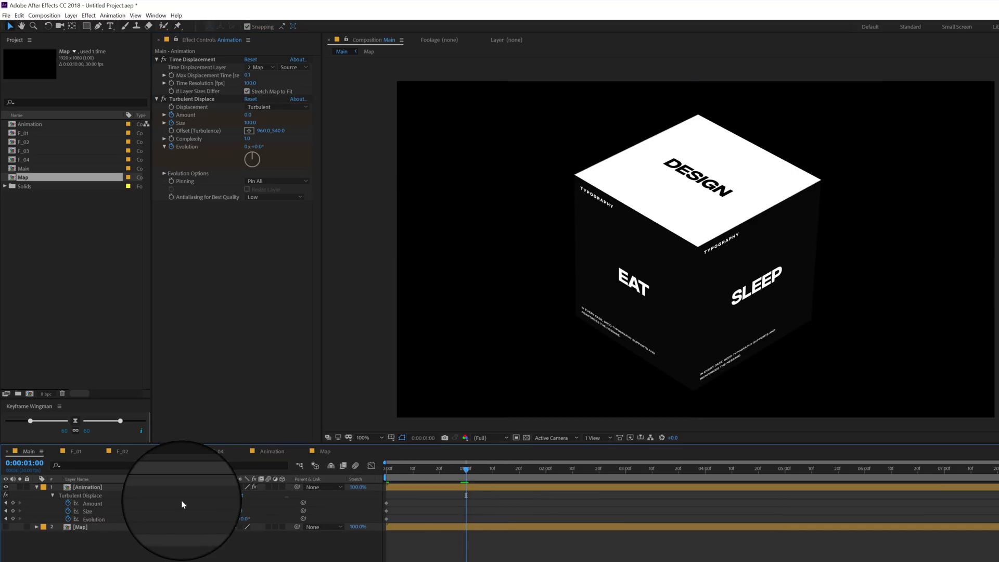
{"action": "left_click", "coordinate": [236, 503]}
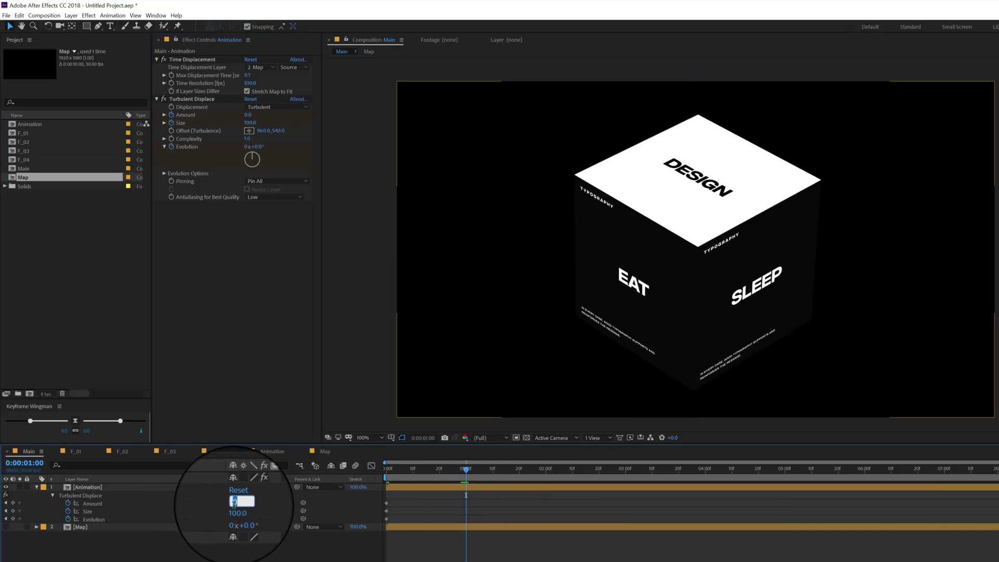
{"action": "type", "text": "40"}
{"action": "key", "text": "Return"}
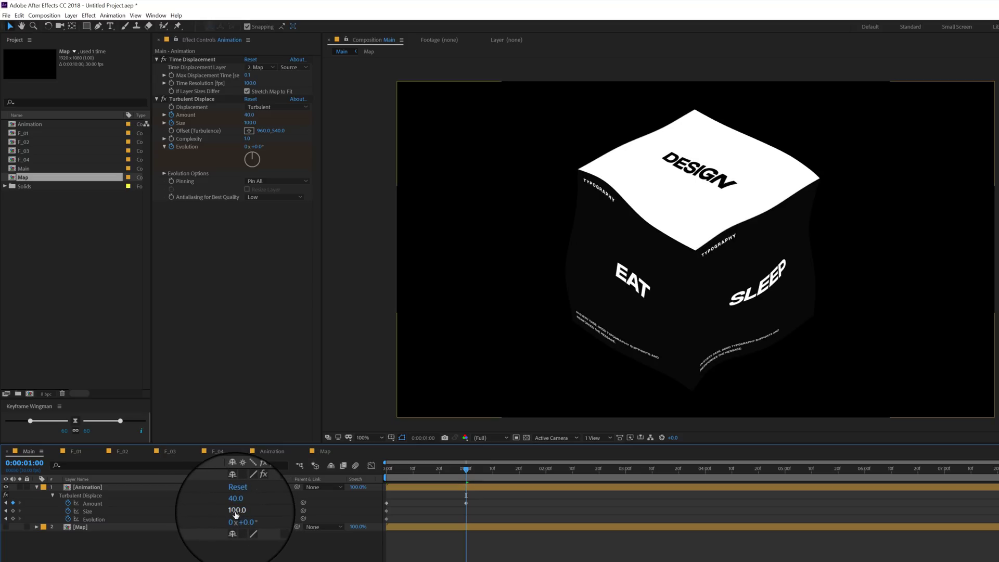
Move the first Size keyframe to 1 second, and set the Turbulent Displace Amount to 0 at 2 seconds
{"action": "left_click", "coordinate": [387, 511]}
{"action": "left_click_drag", "start_coordinate": [389, 511], "coordinate": [466, 511]}
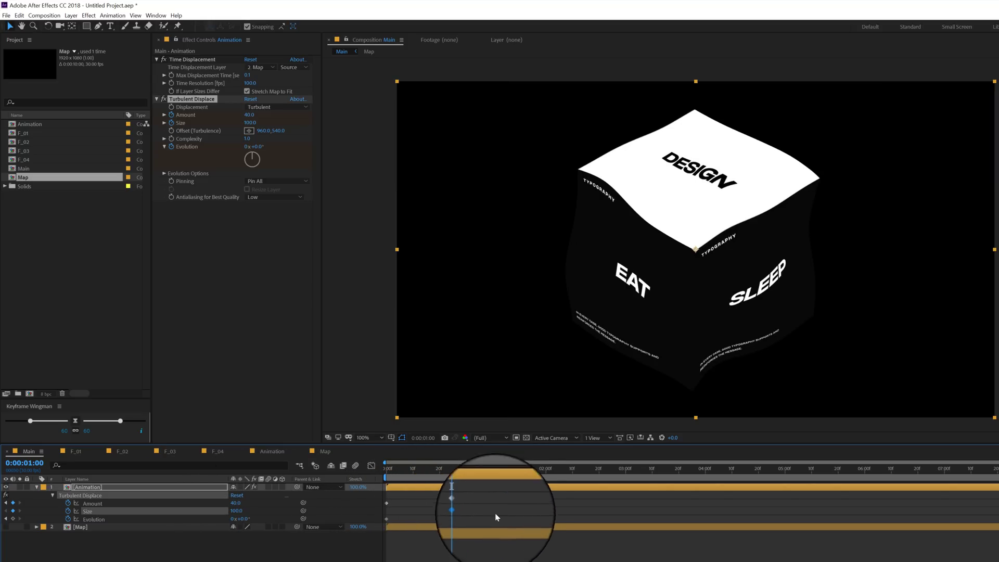
{"action": "left_click_drag", "start_coordinate": [485, 471], "coordinate": [548, 479]}
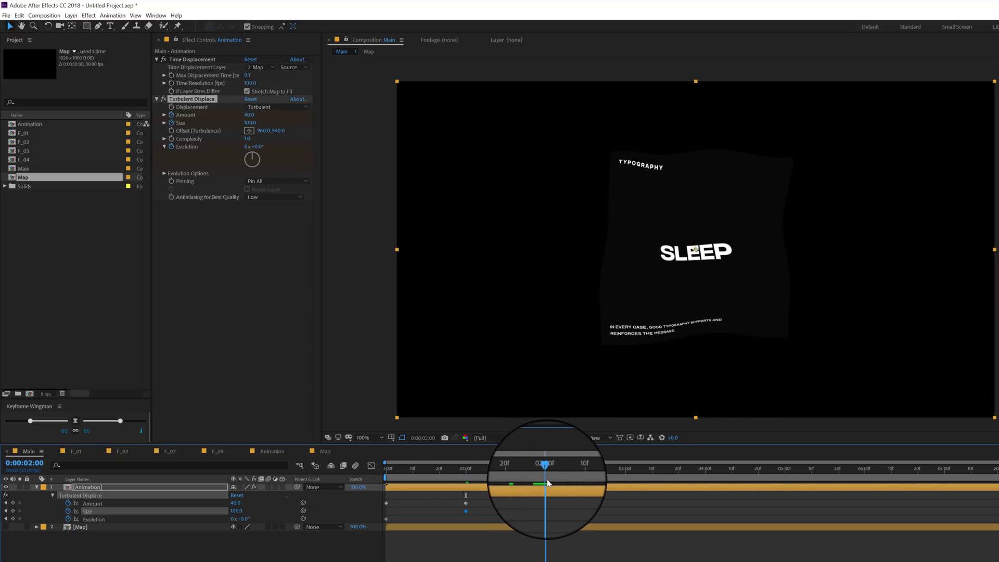
{"action": "left_click", "coordinate": [235, 503]}
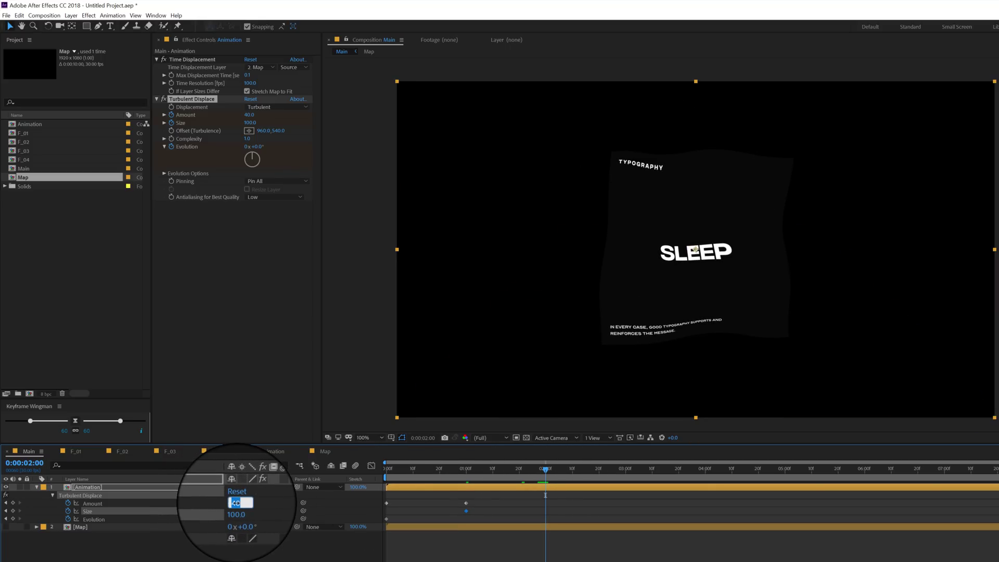
{"action": "type", "text": "0"}
{"action": "key", "text": "Return"}
At 3 seconds, set the Turbulent Displace Amount to 40 and Size to 135
{"action": "left_click_drag", "start_coordinate": [605, 472], "coordinate": [626, 475]}
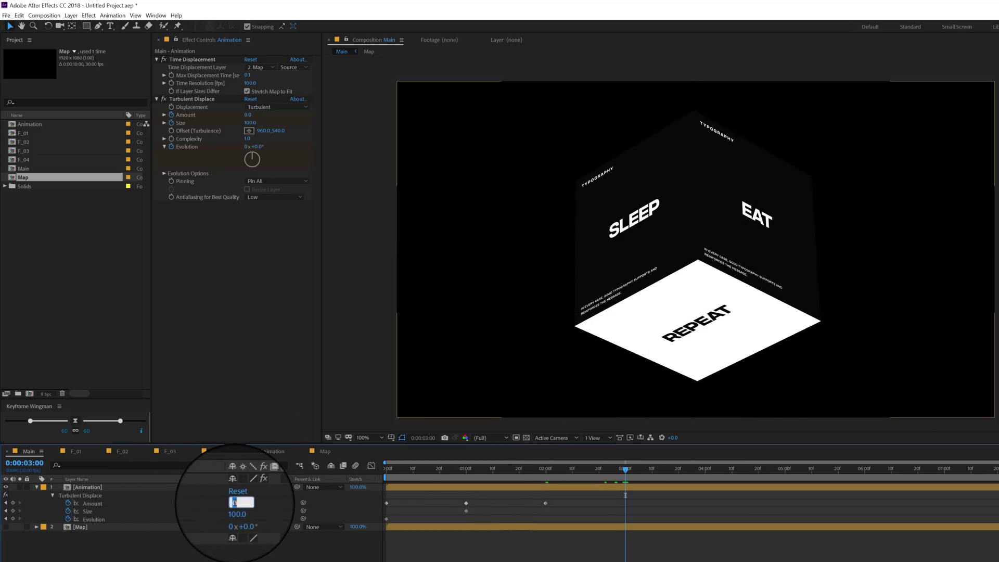
{"action": "type", "text": "40"}
{"action": "key", "text": "Return"}
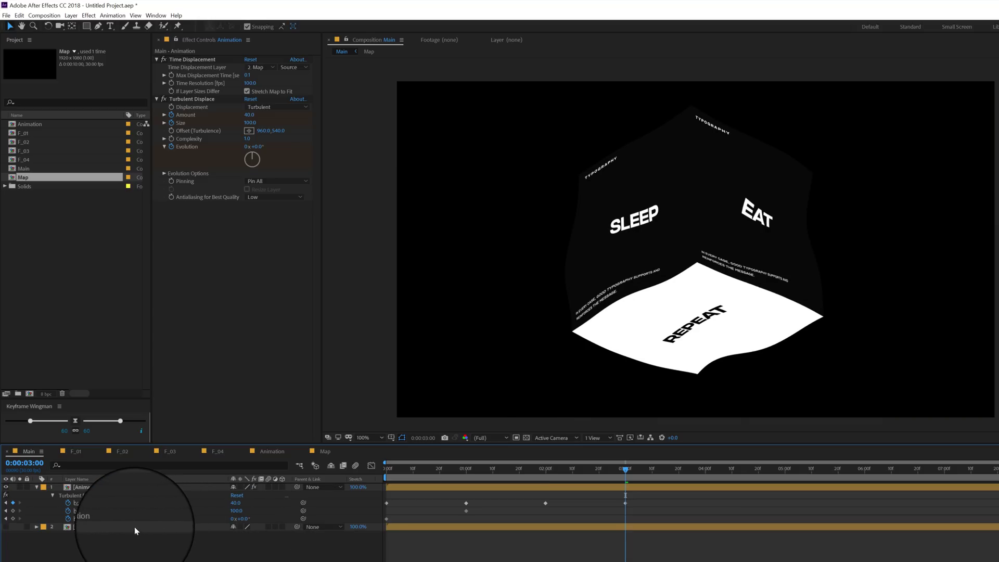
{"action": "left_click", "coordinate": [236, 511]}
{"action": "type", "text": "135"}
{"action": "key", "text": "Return"}
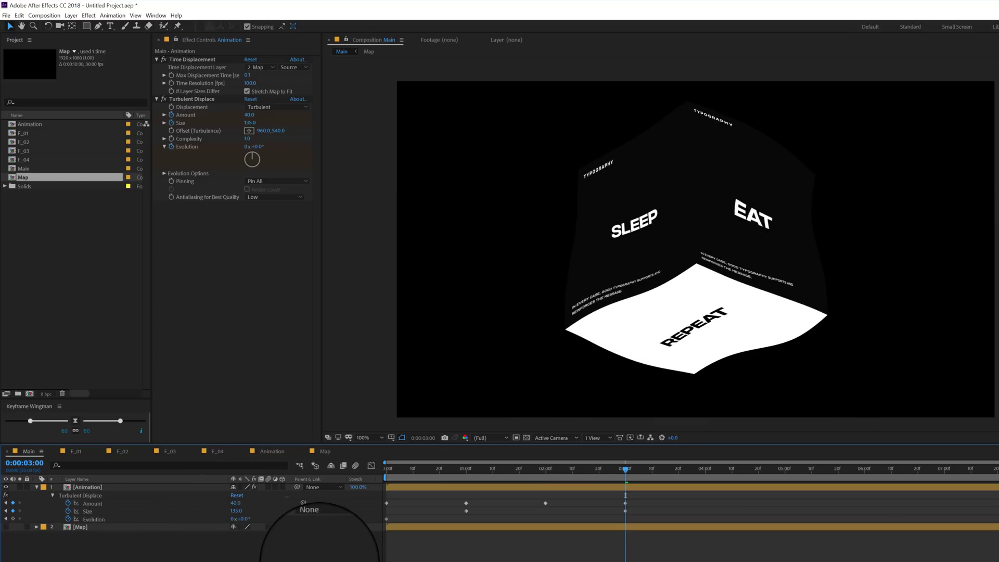
At 4 seconds, set the Turbulent Displace Amount to 0 and Evolution to 25°
{"action": "left_click_drag", "start_coordinate": [627, 470], "coordinate": [707, 482]}
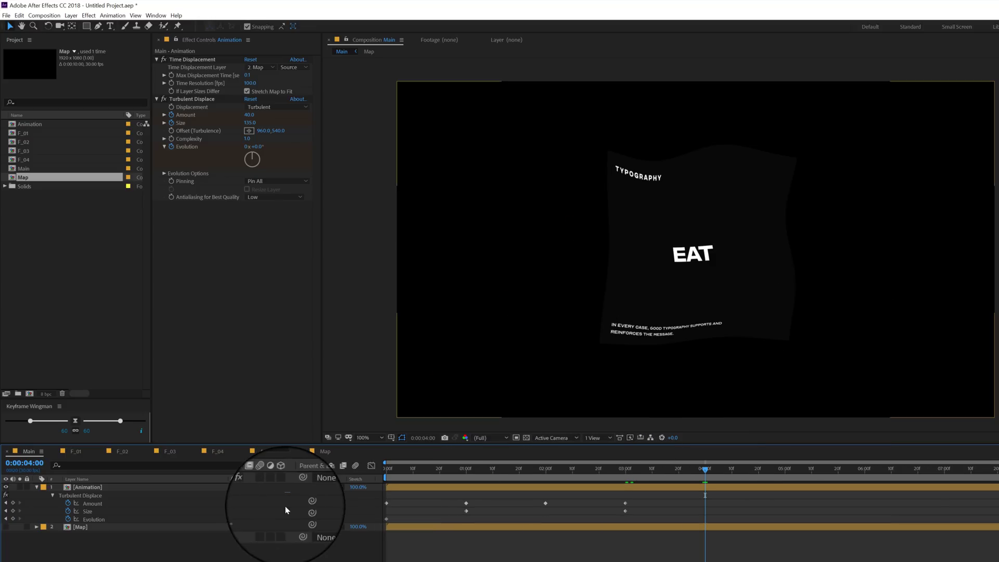
{"action": "left_click", "coordinate": [236, 503]}
{"action": "type", "text": "0x+"}
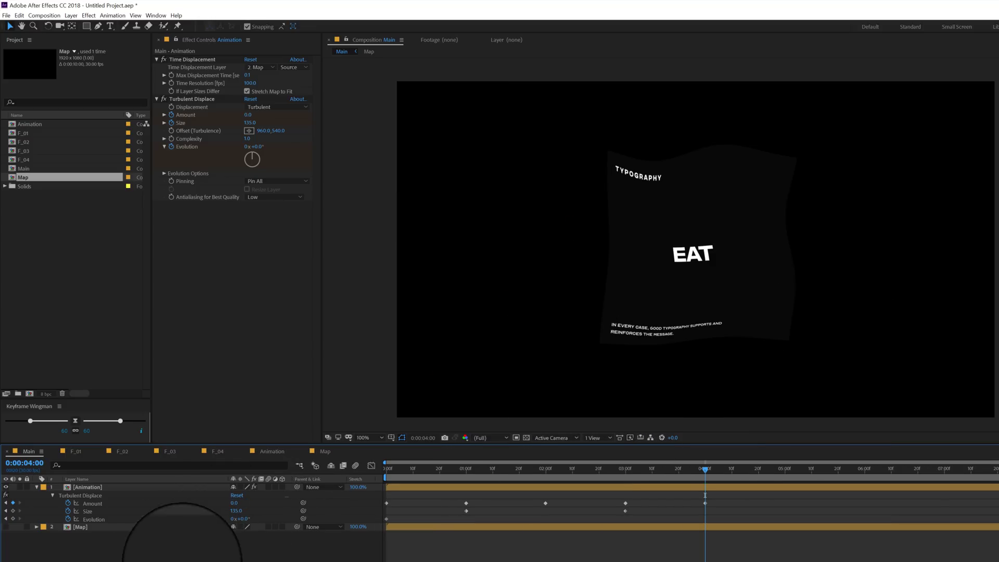
{"action": "type", "text": "25"}
{"action": "key", "text": "Return"}
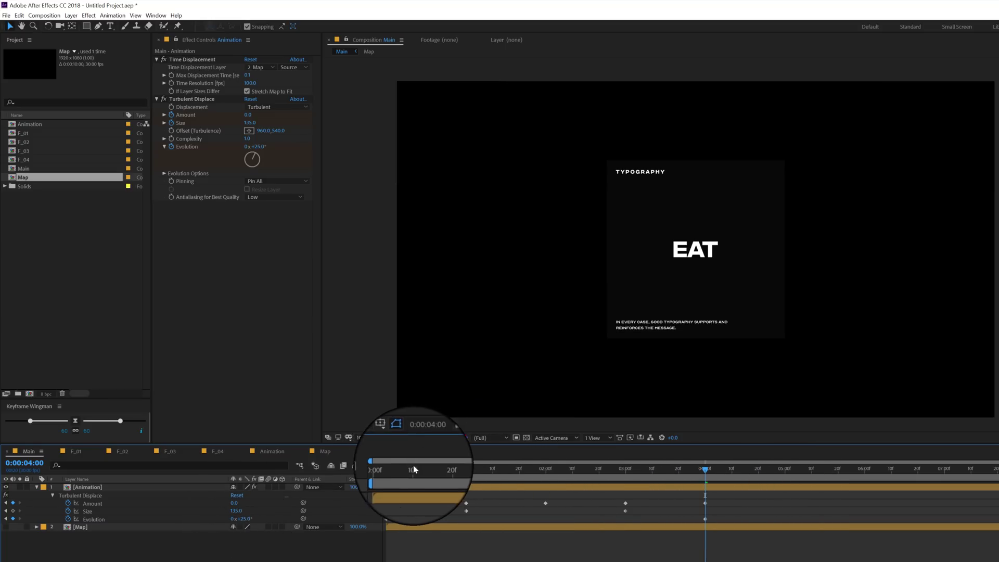
Turn on the transparency grid in Main and preview the animation with the work area ending at 4 seconds
{"action": "left_click", "coordinate": [526, 437]}
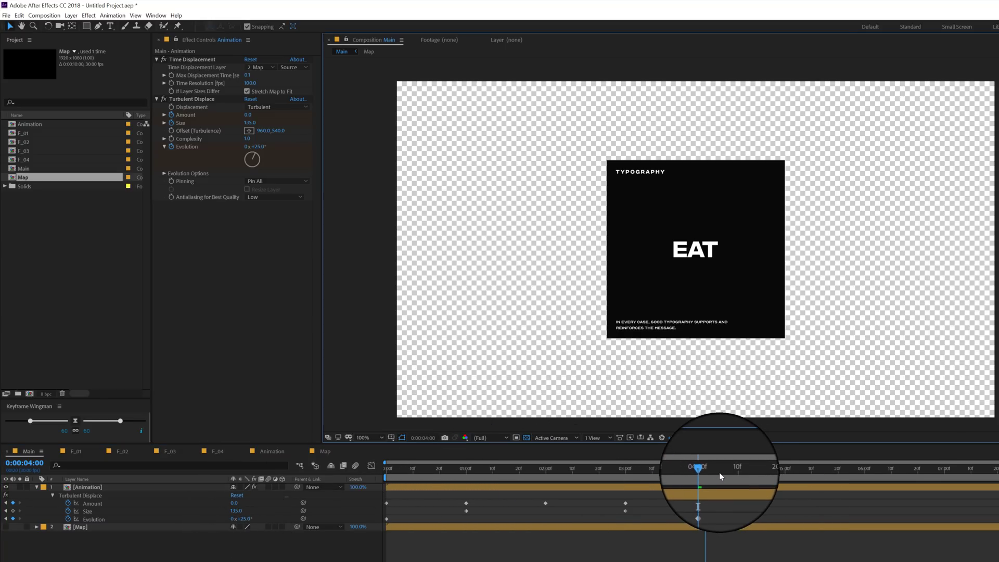
{"action": "key", "text": "space"}
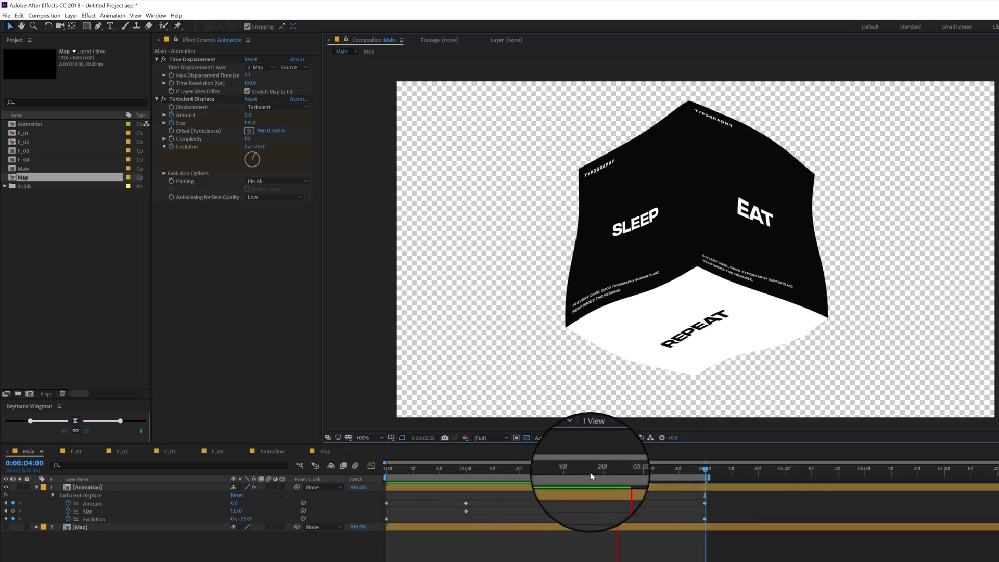
{"action": "left_click_drag", "start_coordinate": [411, 470], "coordinate": [473, 470]}
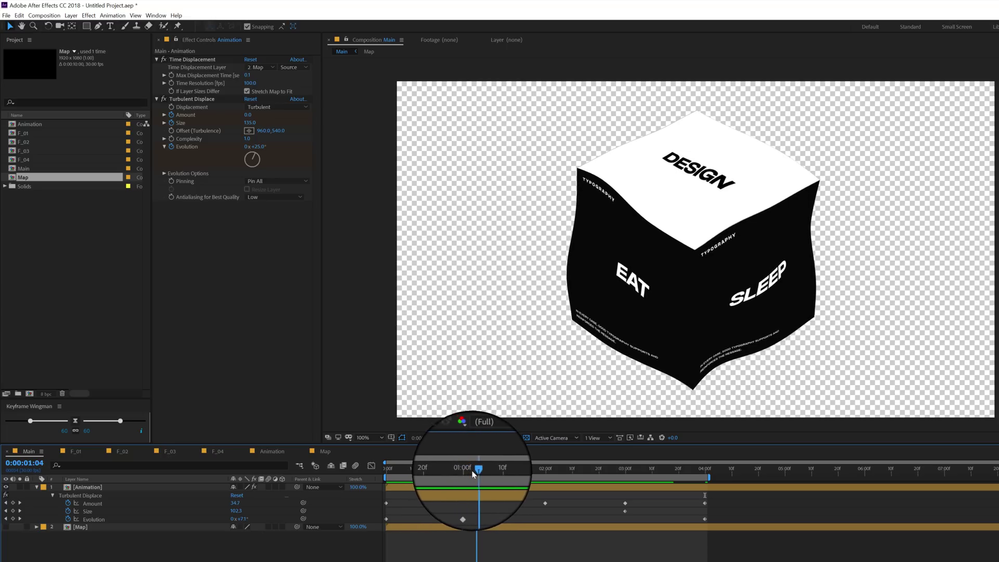
{"action": "left_click_drag", "start_coordinate": [474, 470], "coordinate": [464, 471]}
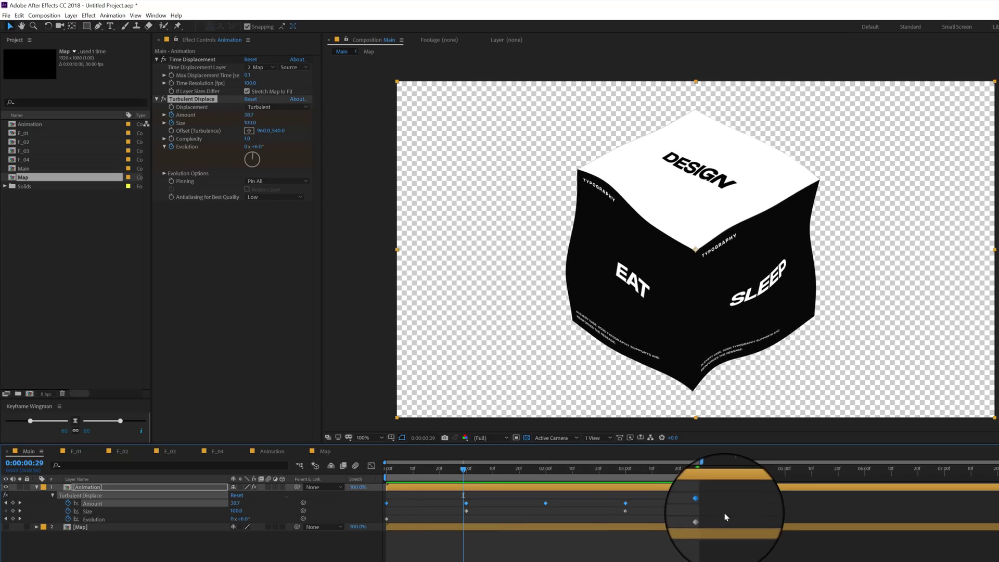
Easy-ease all Turbulent Displace Amount keyframes and lengthen their ease handles in the speed graph for sharp peaks between keyframes
{"action": "left_click", "coordinate": [727, 513]}
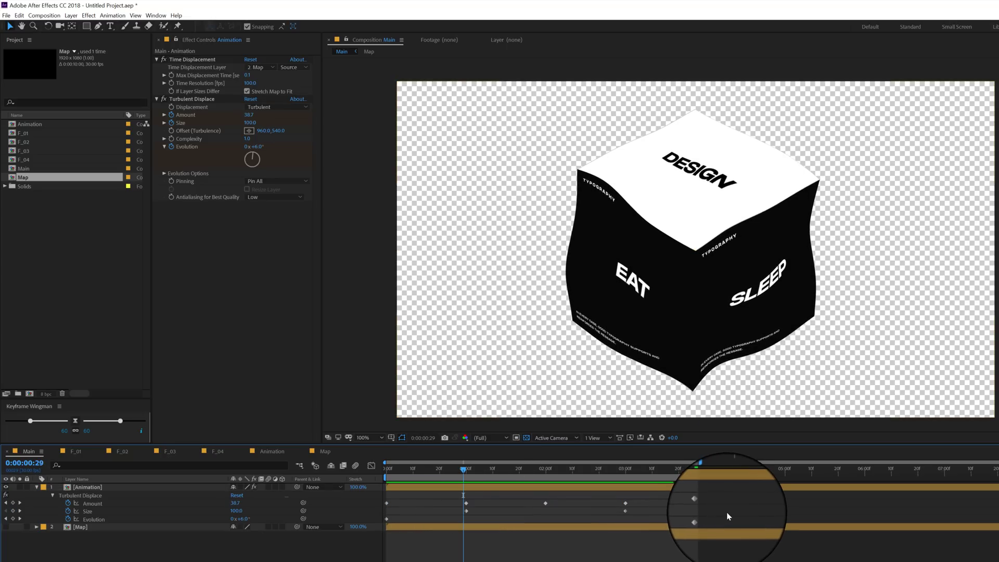
{"action": "left_click_drag", "start_coordinate": [725, 498], "coordinate": [389, 502]}
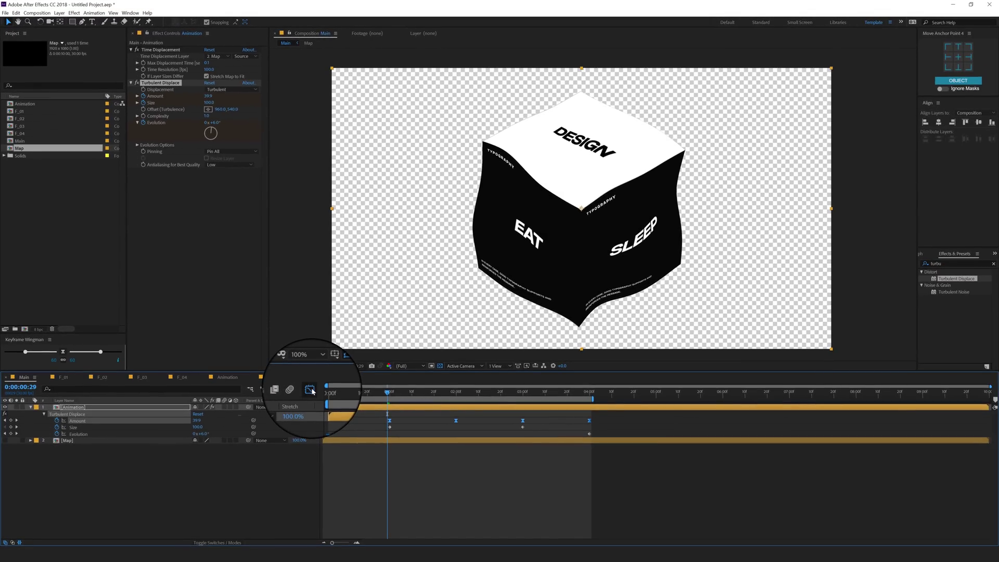
{"action": "left_click", "coordinate": [371, 466]}
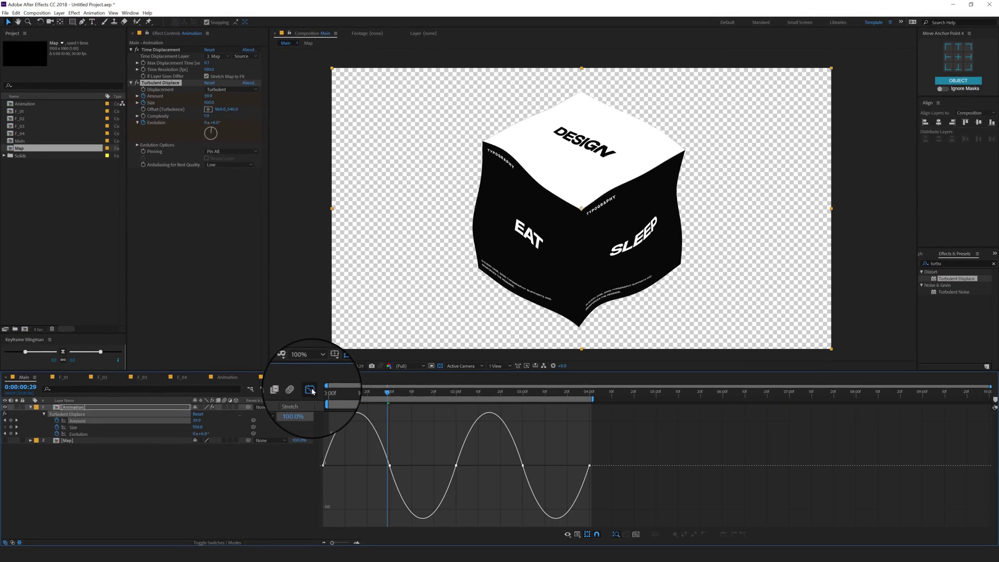
{"action": "right_click", "coordinate": [486, 451]}
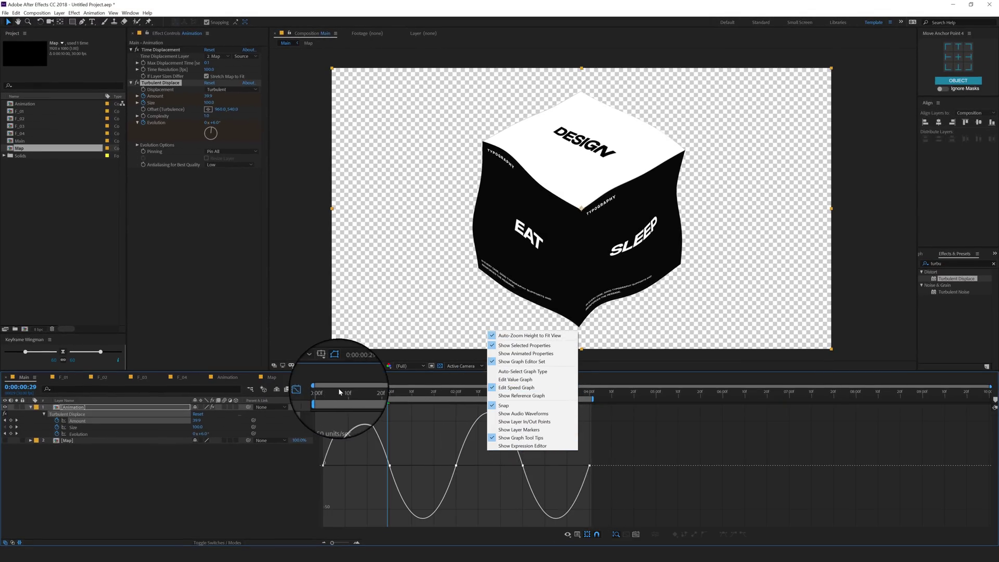
{"action": "left_click", "coordinate": [356, 393]}
{"action": "left_click_drag", "start_coordinate": [651, 458], "coordinate": [281, 484]}
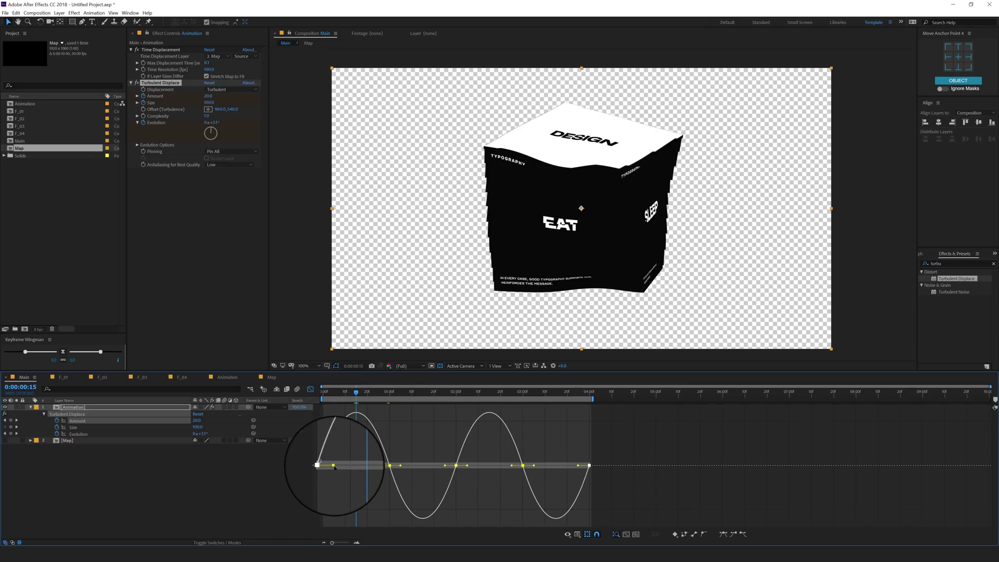
{"action": "left_click_drag", "start_coordinate": [335, 467], "coordinate": [360, 467]}
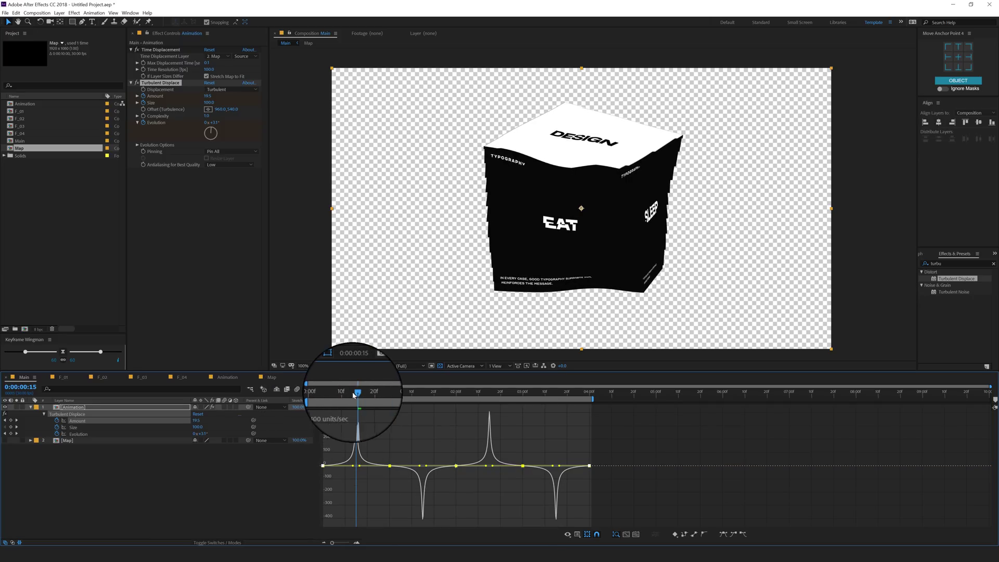
Close the graph editor and preview the eased distortion from the start of the timeline
{"action": "left_click", "coordinate": [311, 390]}
{"action": "key", "text": "Home"}
{"action": "key", "text": "space"}
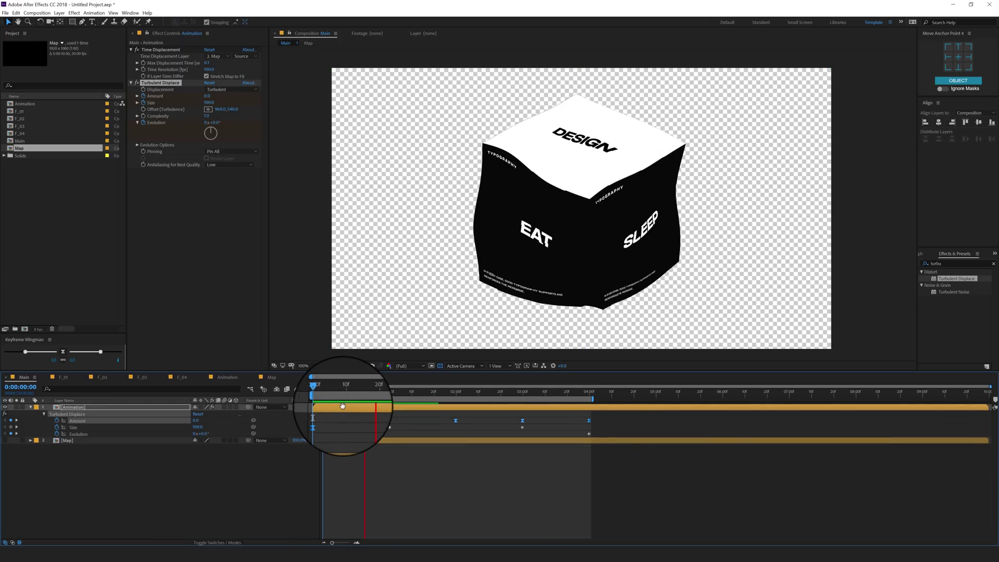
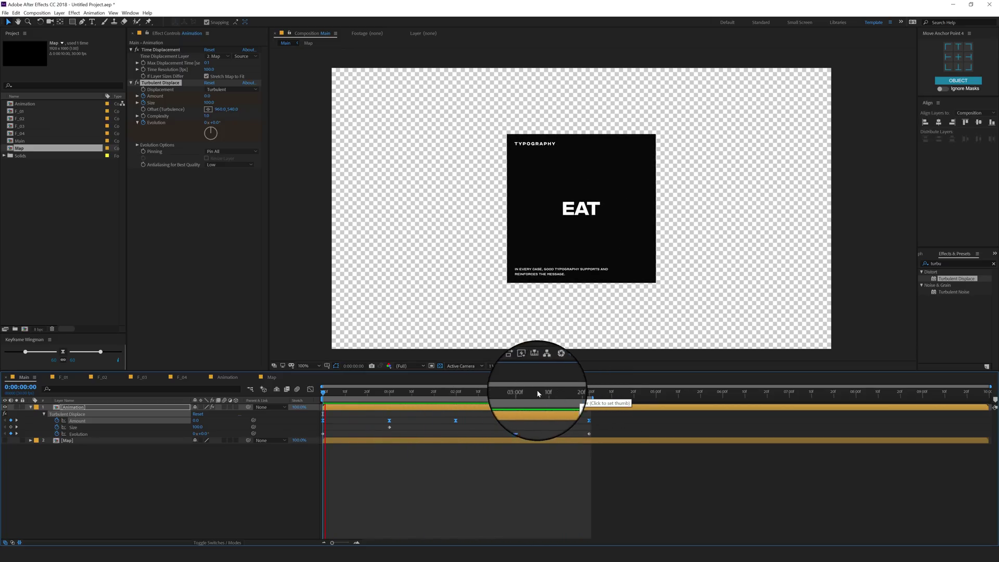
{"action": "key", "text": "space"}
Set the Time Displacement resolution to 500 fps, then preview and scrub through the animation
{"action": "left_click", "coordinate": [208, 69]}
{"action": "type", "text": "500"}
{"action": "key", "text": "Return"}
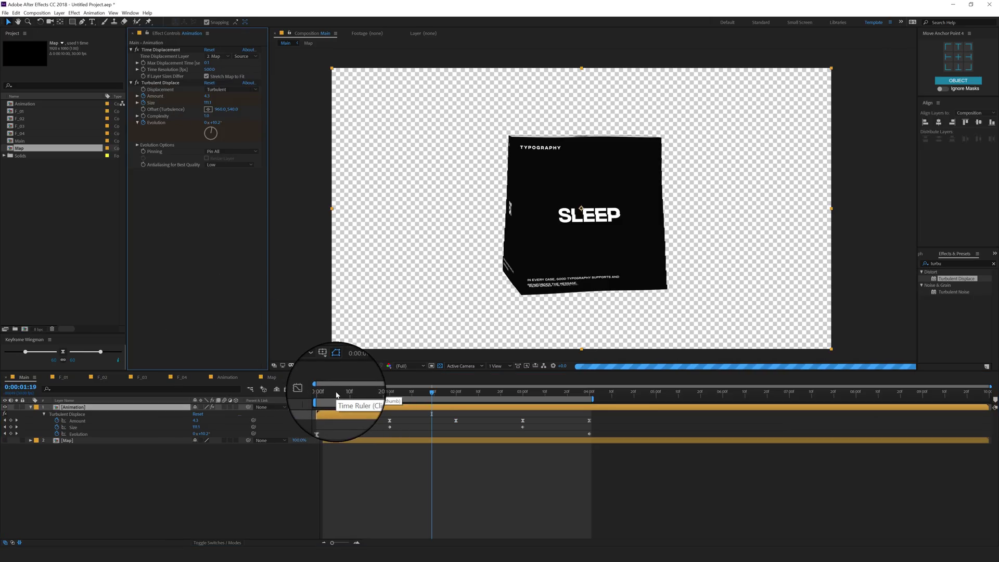
{"action": "left_click", "coordinate": [319, 391]}
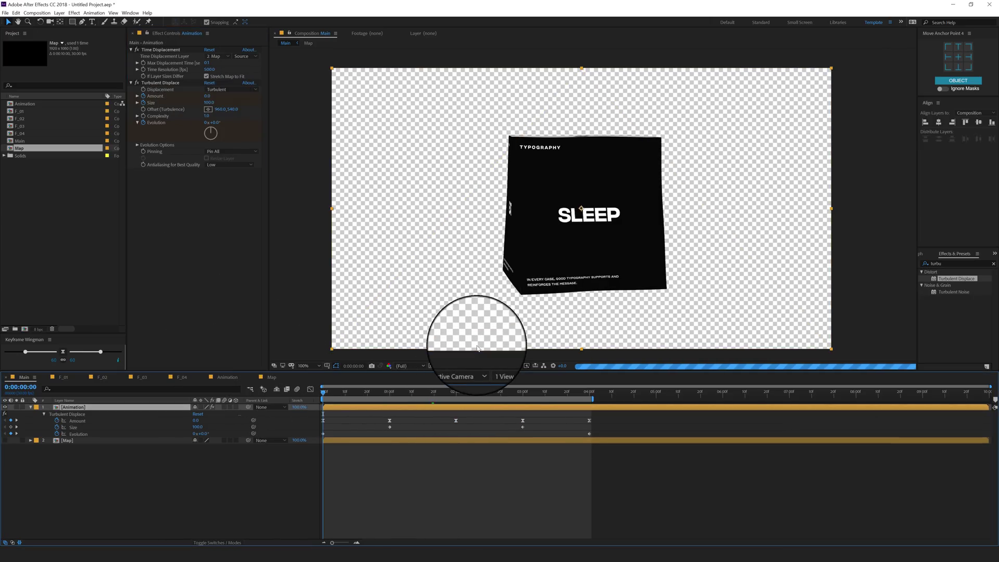
{"action": "key", "text": "space"}
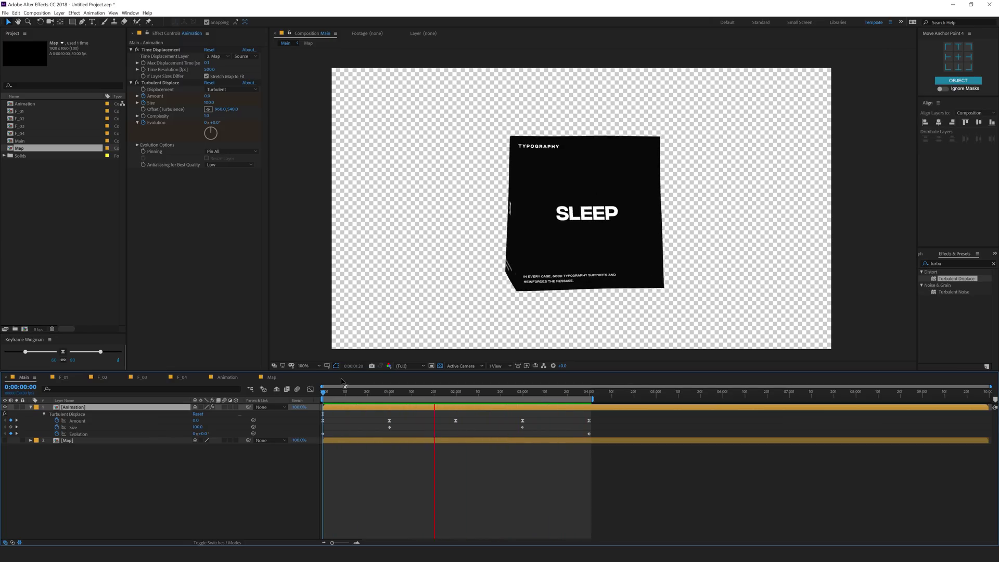
{"action": "left_click", "coordinate": [460, 392]}
{"action": "left_click_drag", "start_coordinate": [475, 397], "coordinate": [492, 397]}
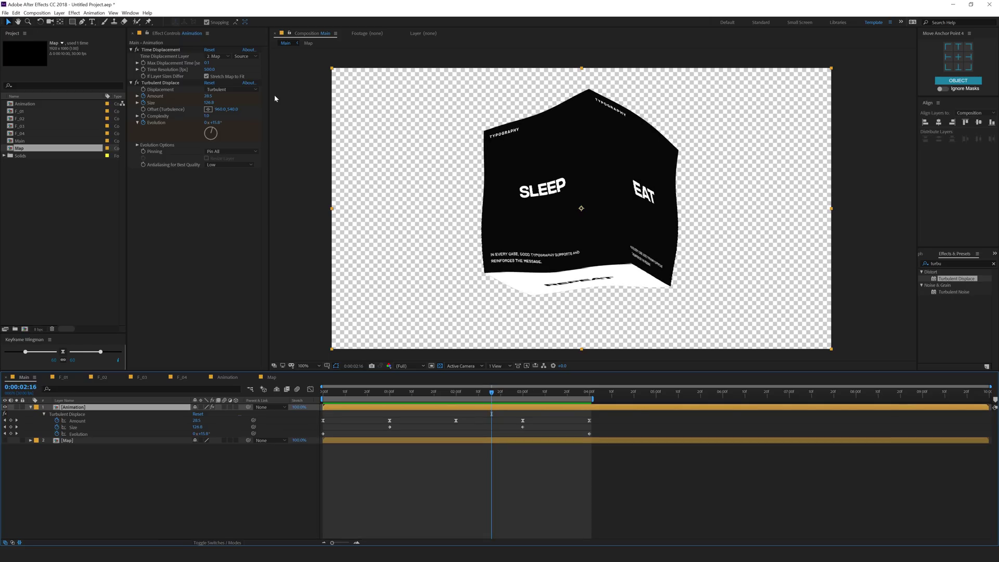
Set the Time Displacement's maximum displacement time to 0.2 and its resolution to 80 fps, and preview from the start
{"action": "left_click_drag", "start_coordinate": [207, 63], "coordinate": [208, 63]}
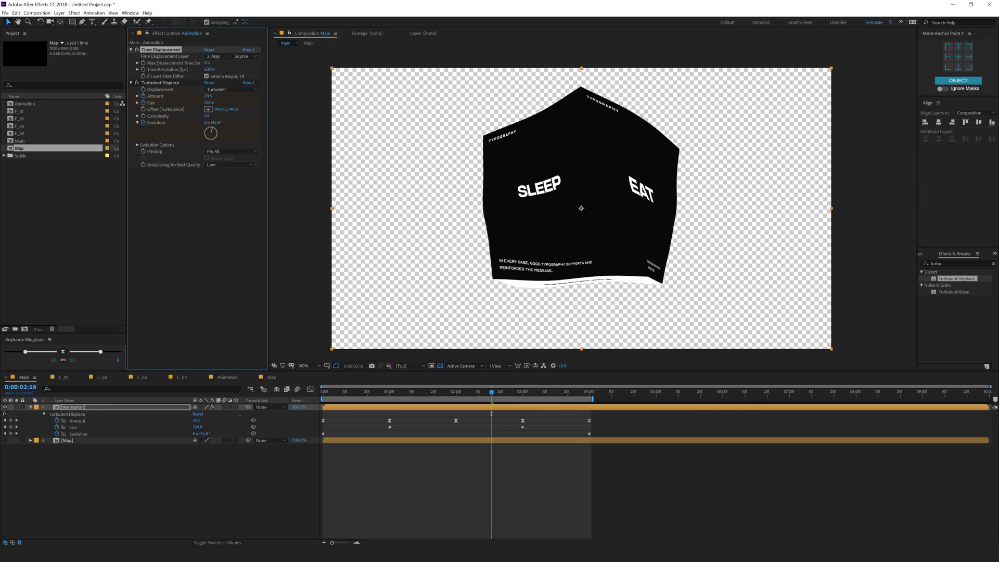
{"action": "left_click", "coordinate": [226, 217]}
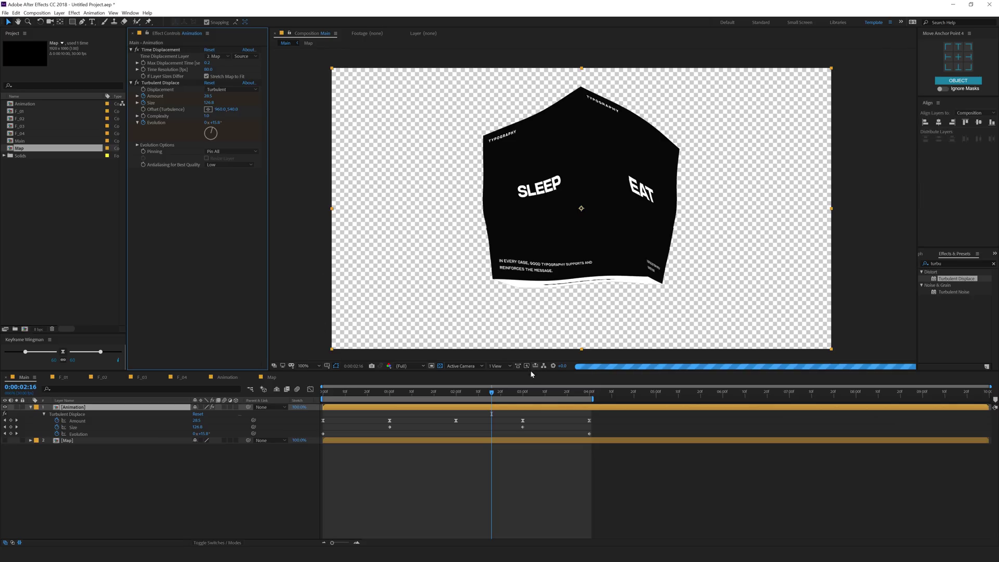
{"action": "left_click_drag", "start_coordinate": [347, 396], "coordinate": [358, 396]}
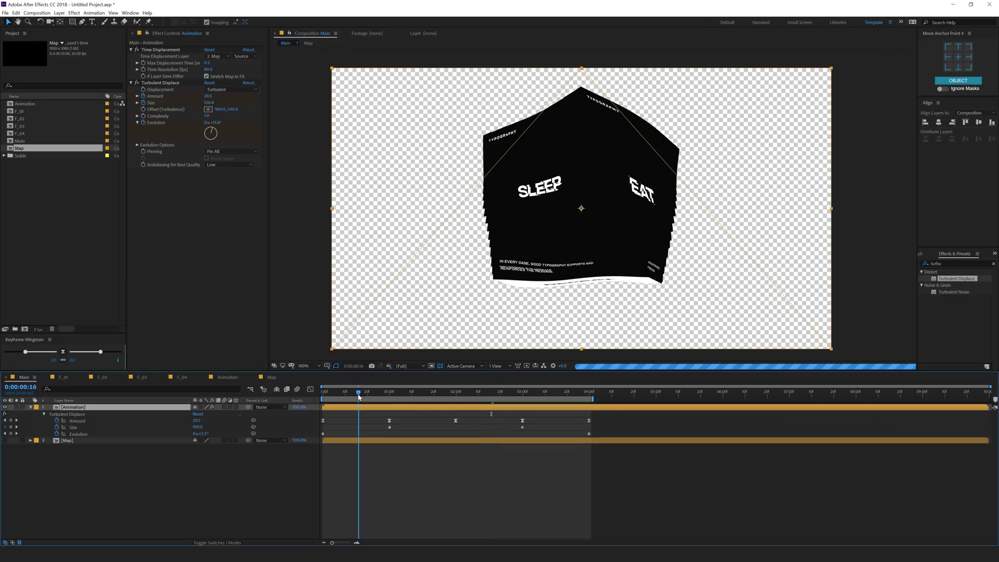
{"action": "key", "text": "Home"}
{"action": "key", "text": "space"}
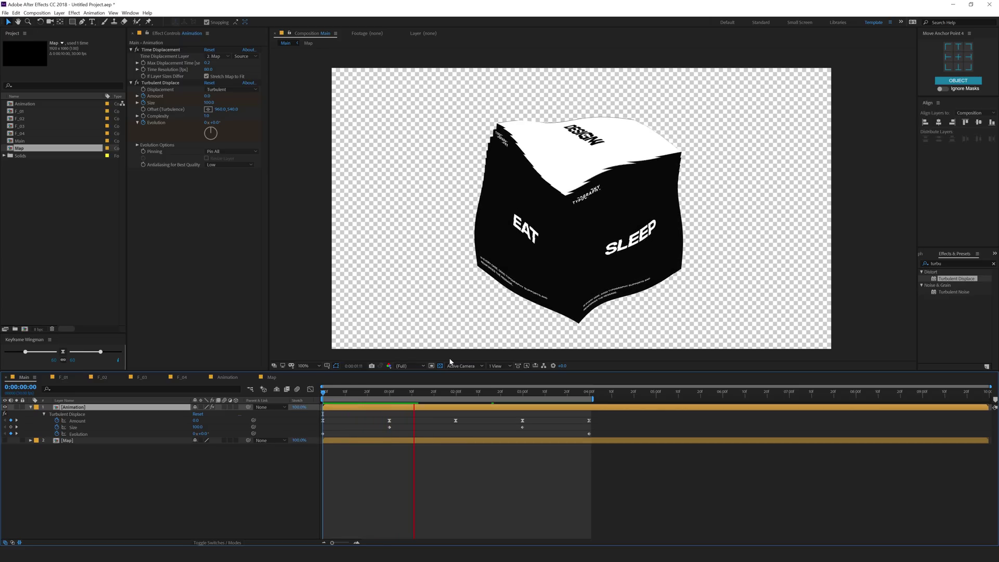
Stop the preview, scrub through the distorted box animation, and return to the start of the timeline
{"action": "key", "text": "space"}
{"action": "left_click", "coordinate": [500, 395]}
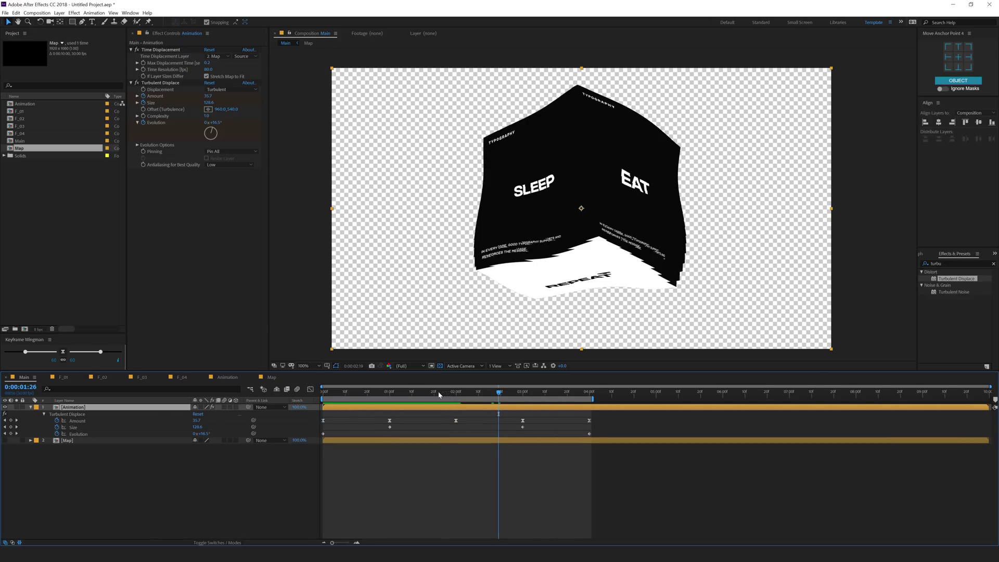
{"action": "left_click", "coordinate": [415, 394]}
{"action": "left_click_drag", "start_coordinate": [401, 396], "coordinate": [290, 405]}
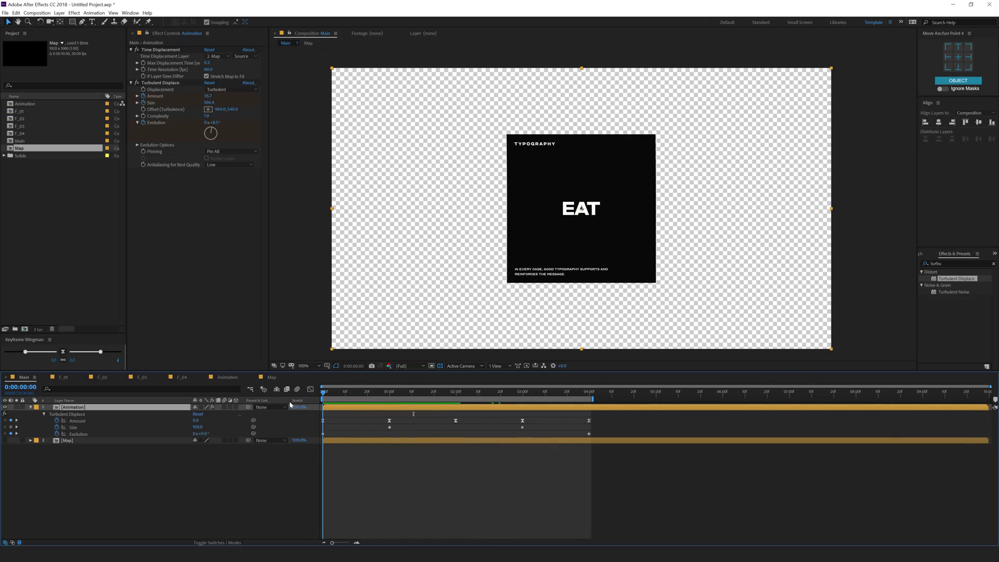
Collapse the Animation layer's properties, preview the box briefly, and set the Time Displacement resolution to 500 fps
{"action": "left_click", "coordinate": [31, 407]}
{"action": "key", "text": "space"}
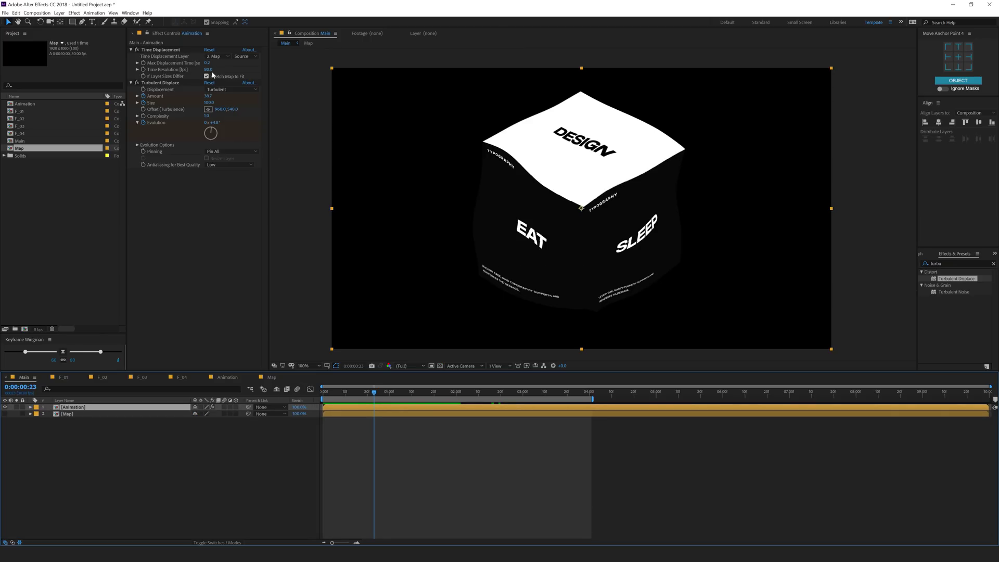
{"action": "type", "text": "90"}
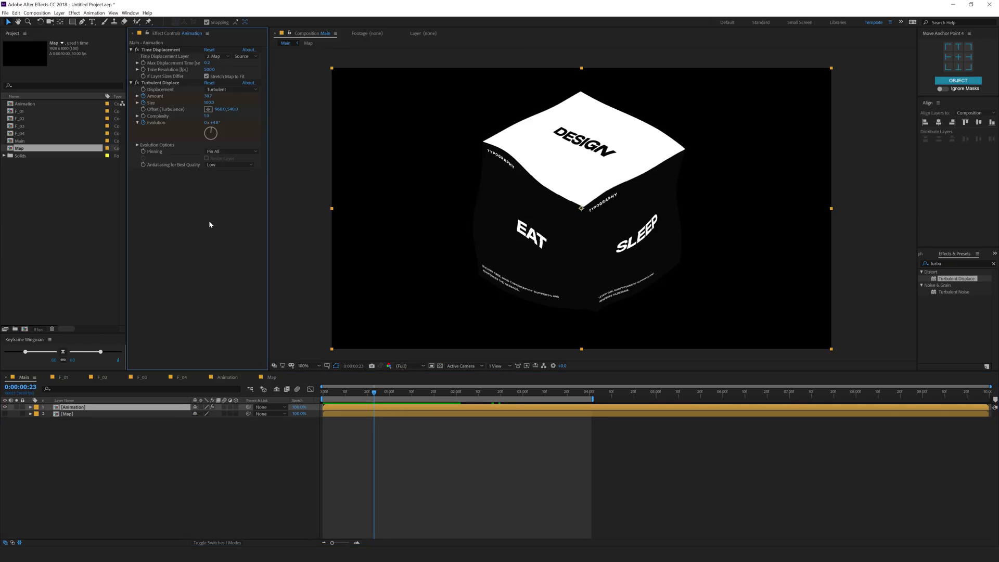
Open the F_02 composition and apply the Fill effect to its BG layer
{"action": "left_click", "coordinate": [110, 377]}
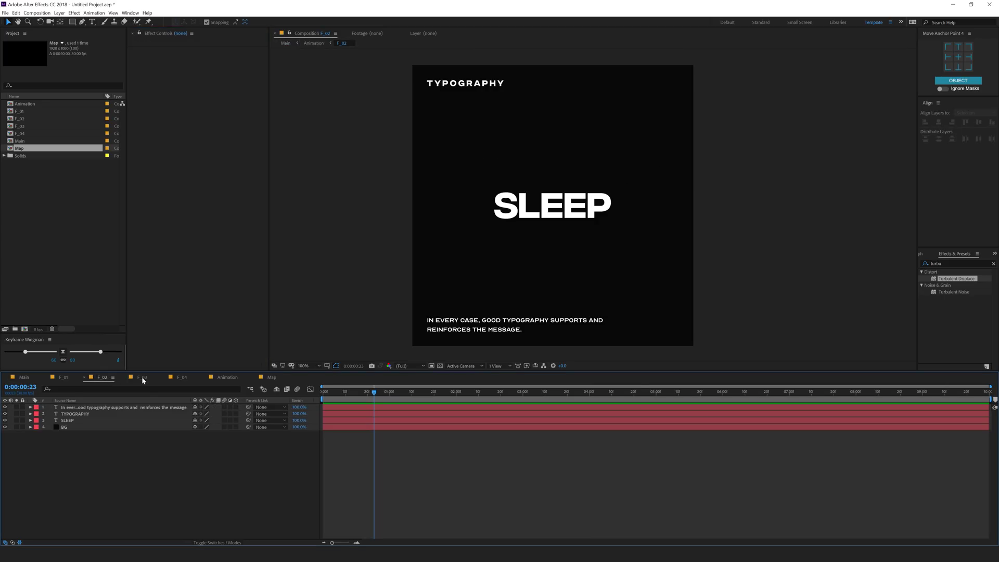
{"action": "left_click", "coordinate": [81, 427]}
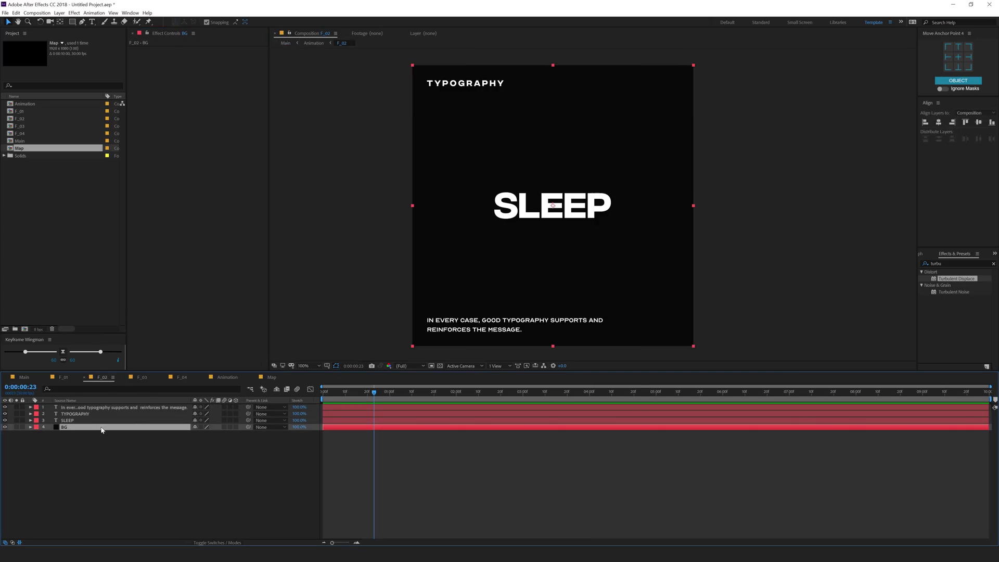
{"action": "key", "text": "ctrl+space"}
{"action": "left_click", "coordinate": [85, 435]}
{"action": "left_click", "coordinate": [75, 428]}
{"action": "left_click", "coordinate": [945, 264]}
{"action": "type", "text": "fill"}
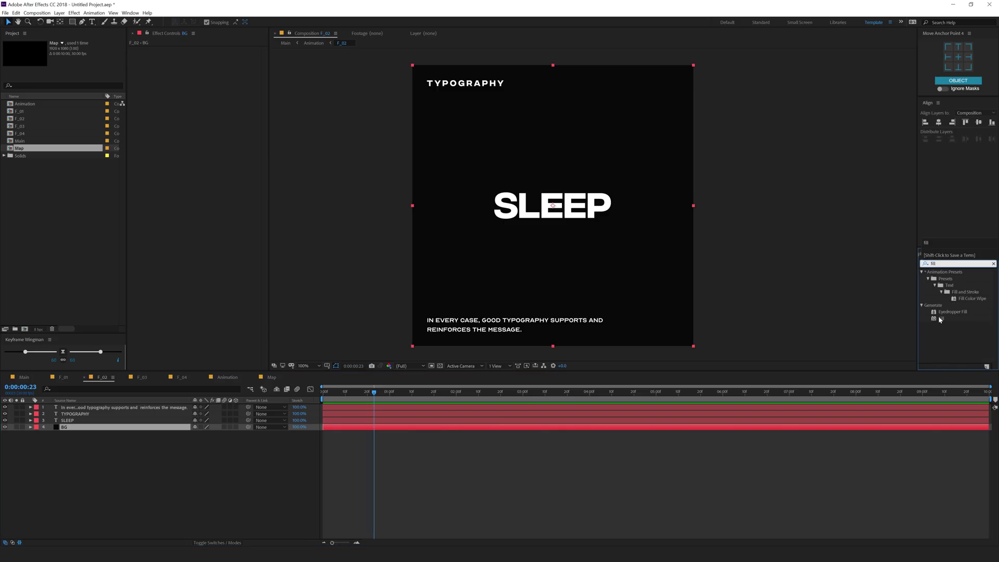
{"action": "left_click_drag", "start_coordinate": [940, 320], "coordinate": [182, 89]}
Set the BG layer's Fill color to the near-black 0C0C0C
{"action": "left_click", "coordinate": [209, 69]}
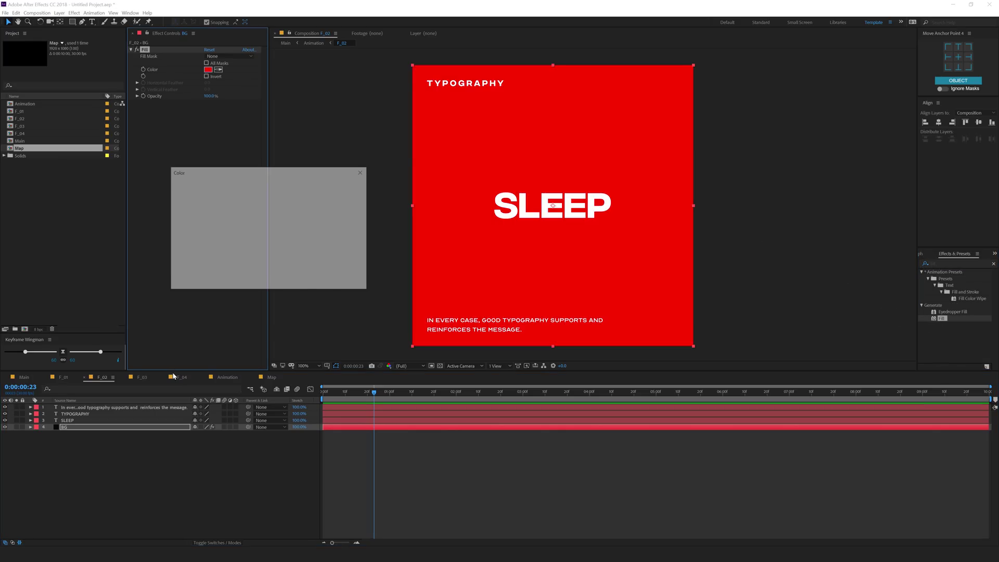
{"action": "left_click", "coordinate": [176, 279]}
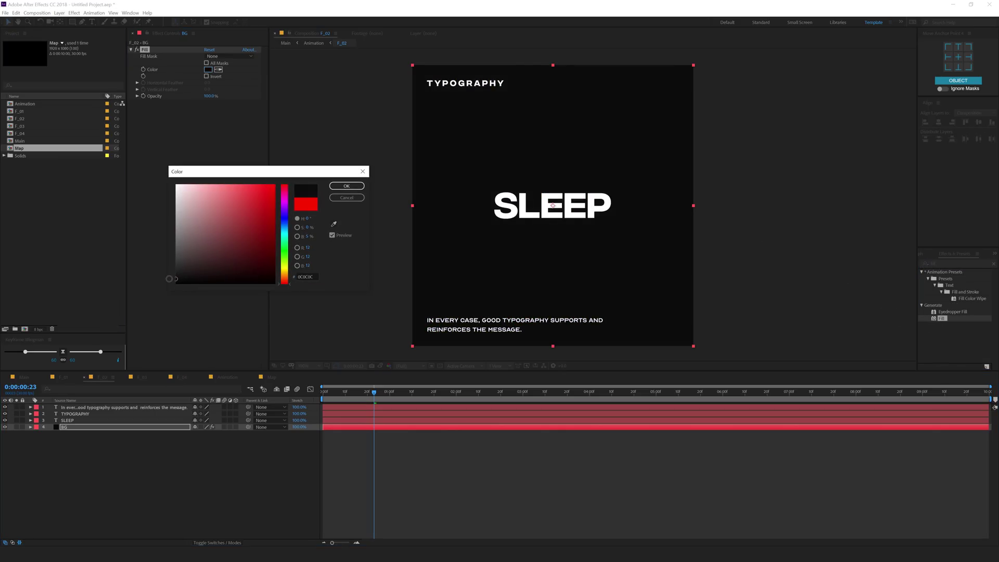
{"action": "left_click", "coordinate": [343, 186]}
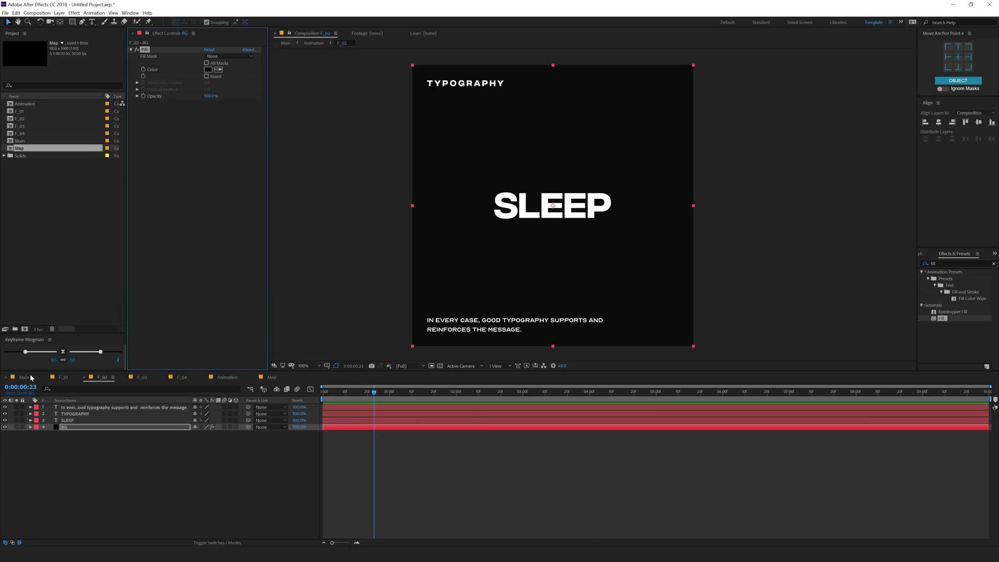
Return to the Main composition, inspect the contrast between the box's dark faces up close, and go to the start of the timeline
{"action": "left_click", "coordinate": [30, 375]}
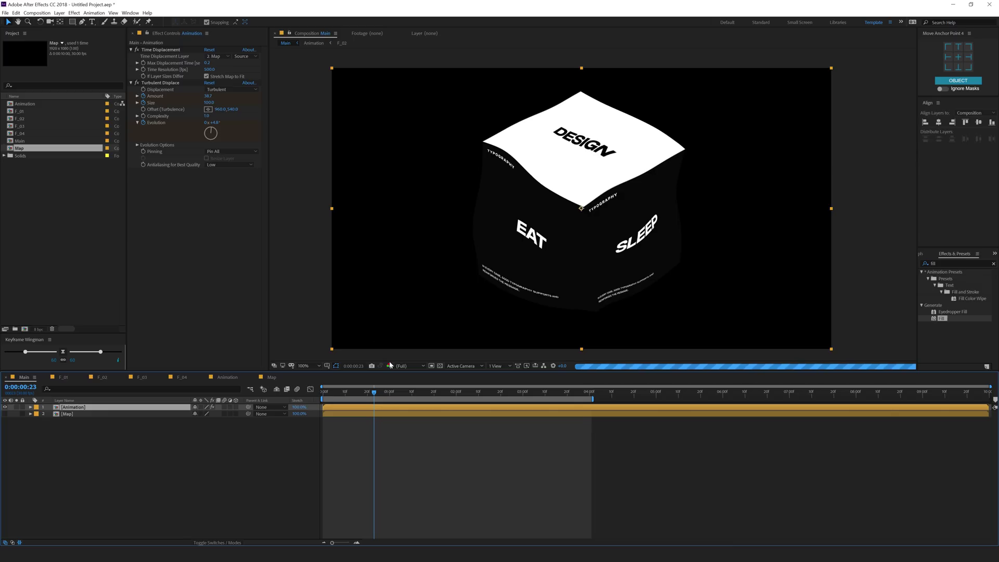
{"action": "key", "text": "period"}
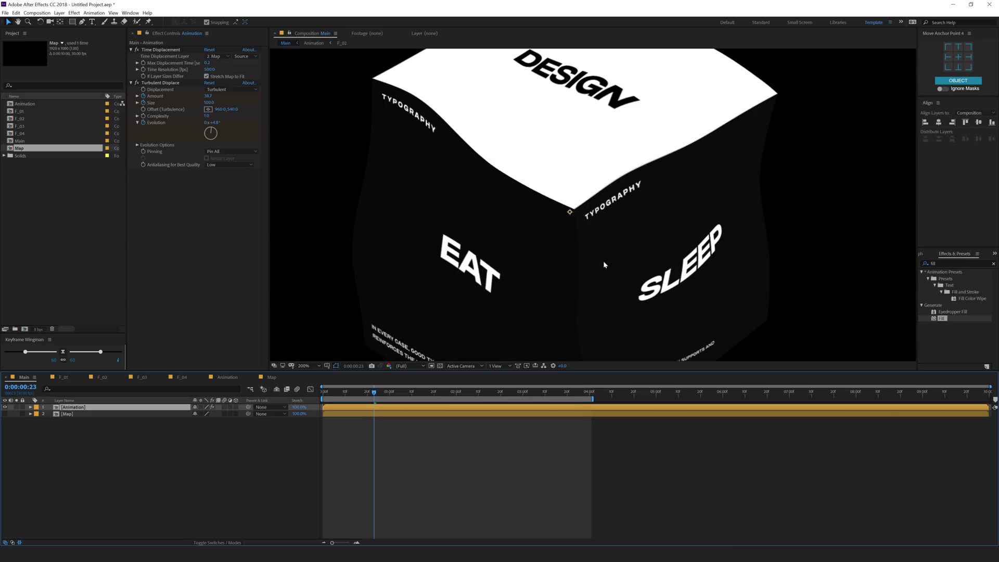
{"action": "key", "text": "comma"}
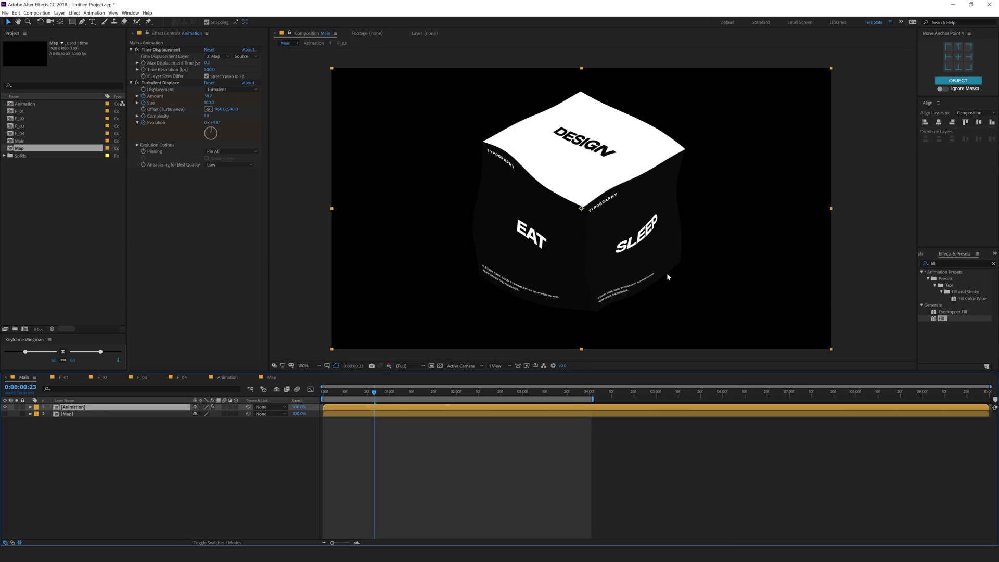
{"action": "left_click", "coordinate": [344, 422]}
{"action": "key", "text": "Home"}
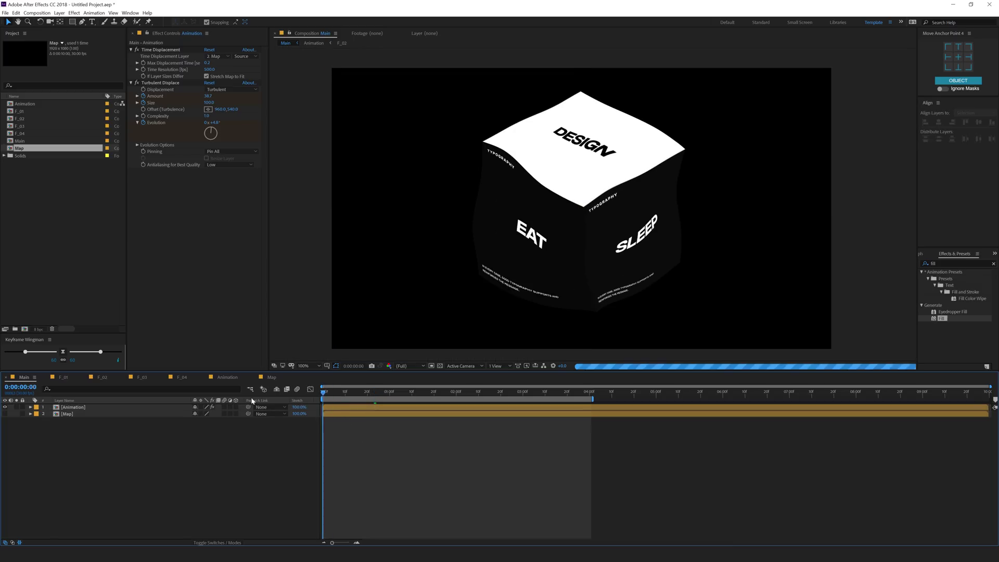